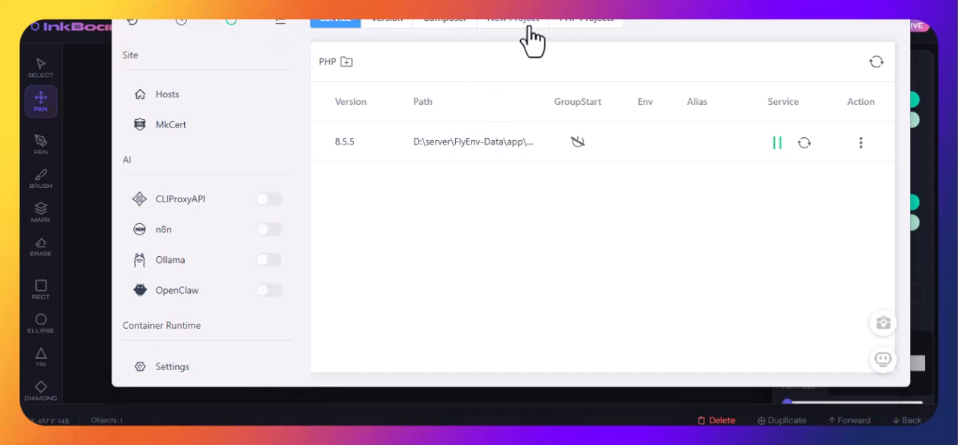
Step: Start a new WordPress project from the list of PHP project frameworks
left_click_drag(486, 0, 480, 29)
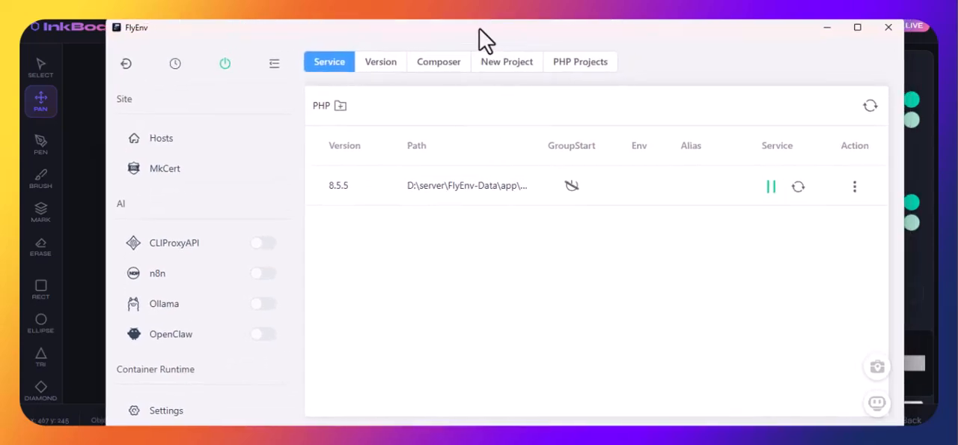
left_click(500, 68)
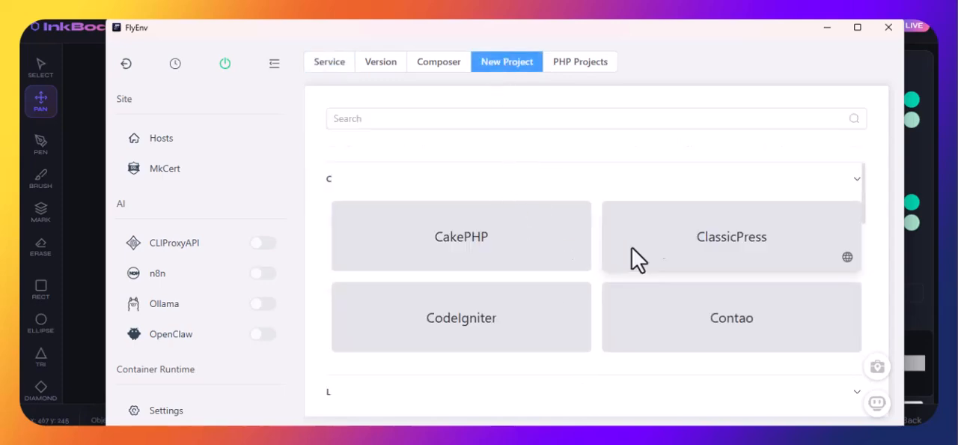
scroll(643, 300, "down", 6)
scroll(603, 326, "down", 3)
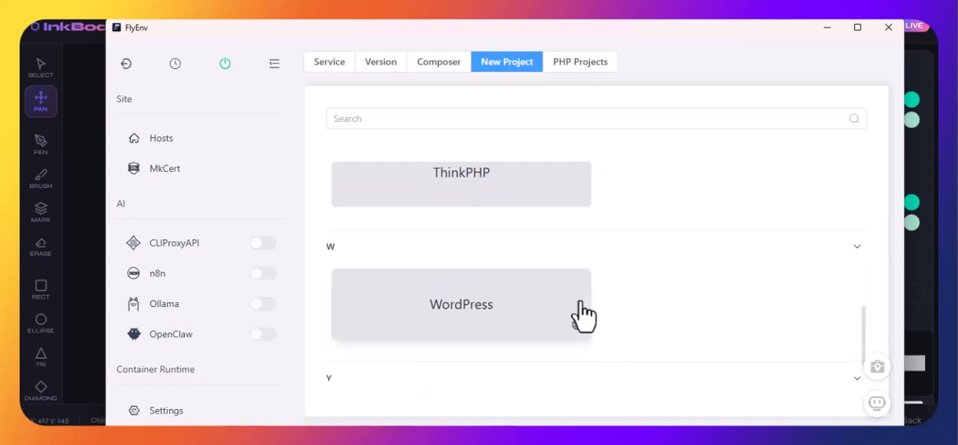
left_click(509, 321)
Step: Set the WordPress project to PHP 8.5.5, Composer 2.9.7 and framework version wordpress latest
left_click(607, 230)
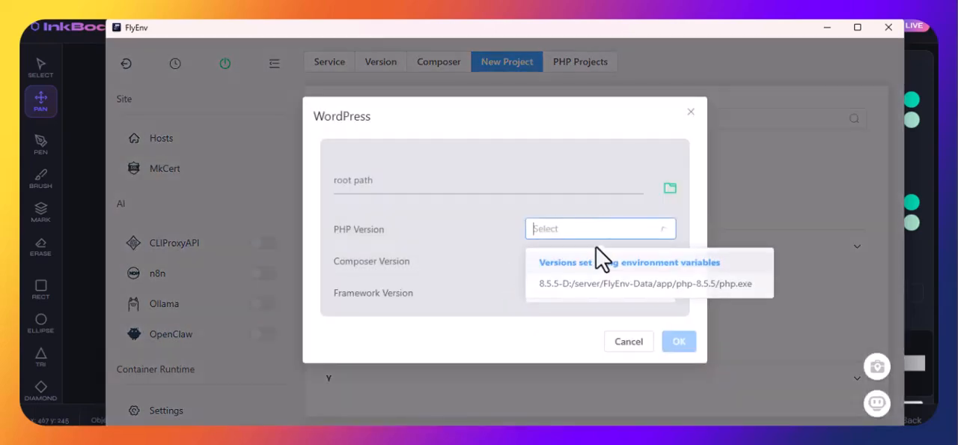
left_click(602, 286)
left_click(577, 259)
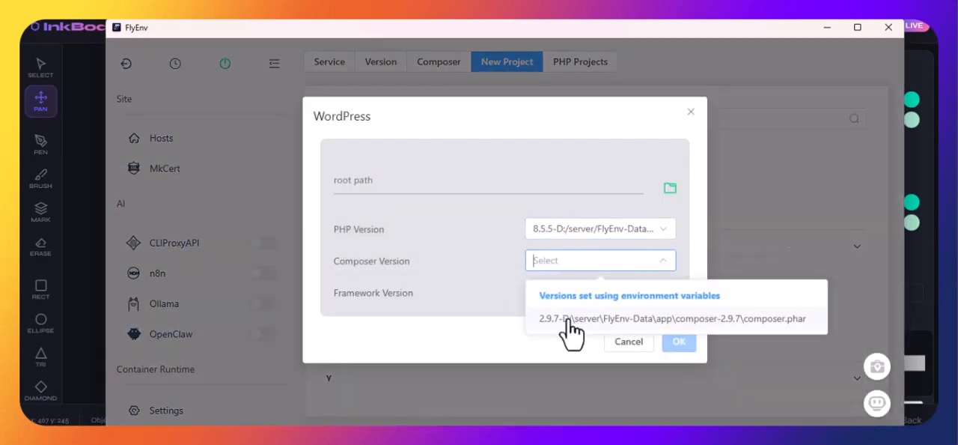
left_click(573, 329)
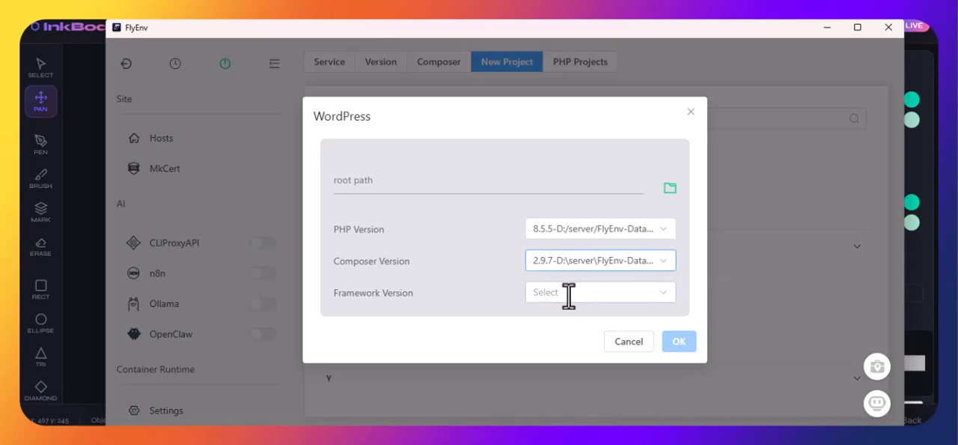
left_click(569, 295)
left_click(574, 330)
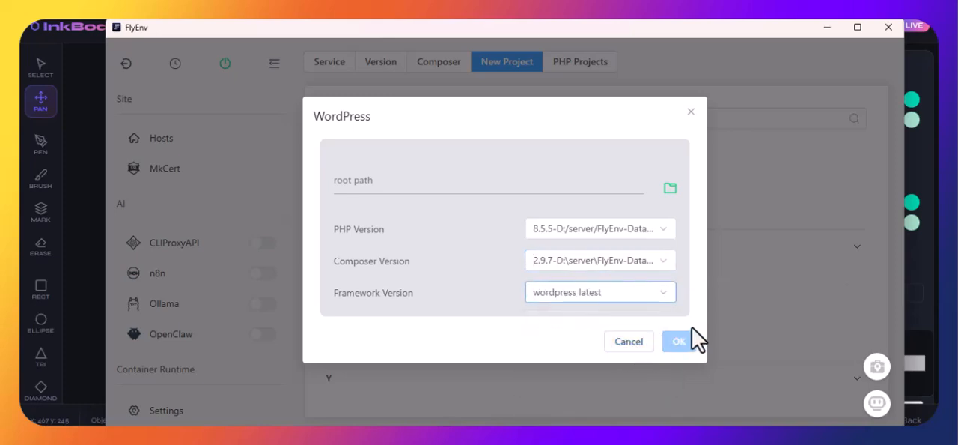
Step: Create a folder named wpp in D:\server\www, use it as the project's root path and start the WordPress installation
left_click(427, 189)
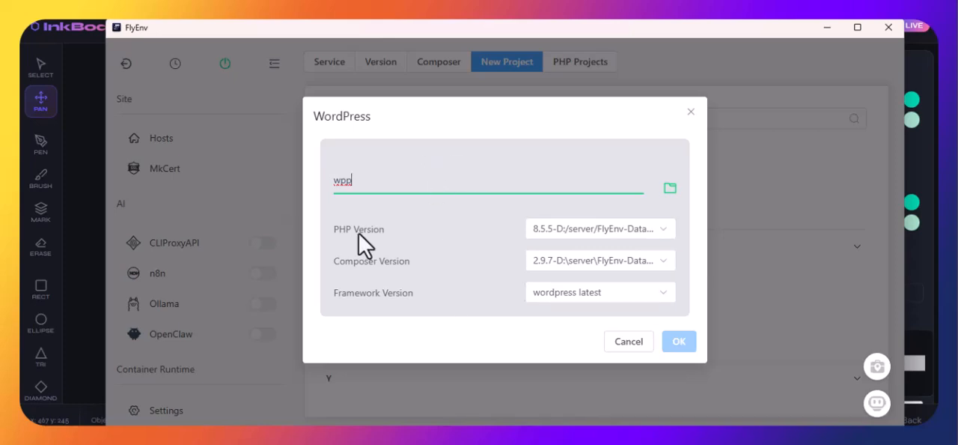
left_click(670, 187)
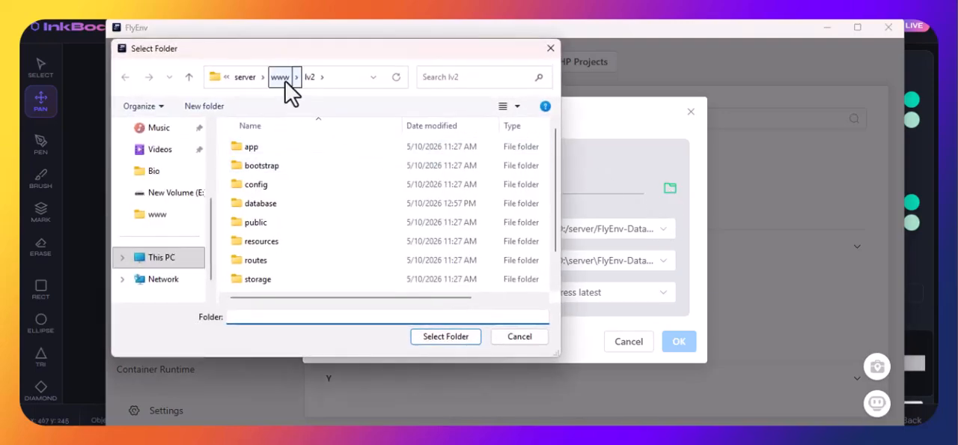
left_click(281, 77)
right_click(335, 281)
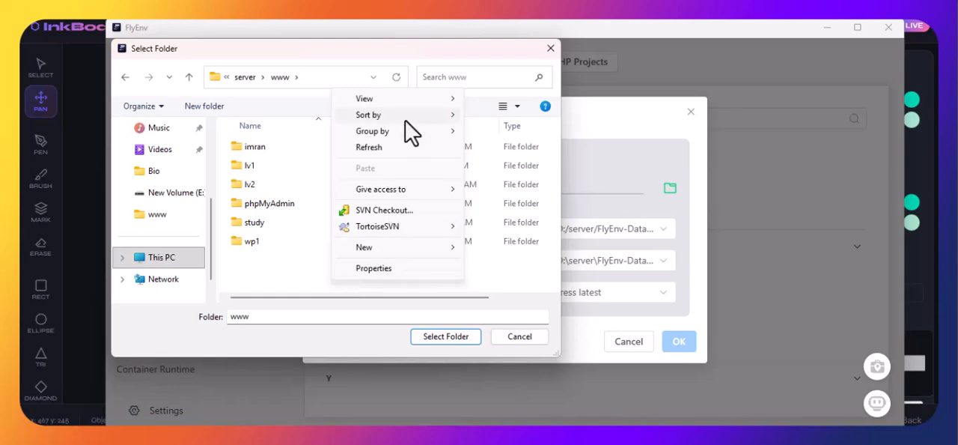
mouse_move(384, 247)
left_click(488, 249)
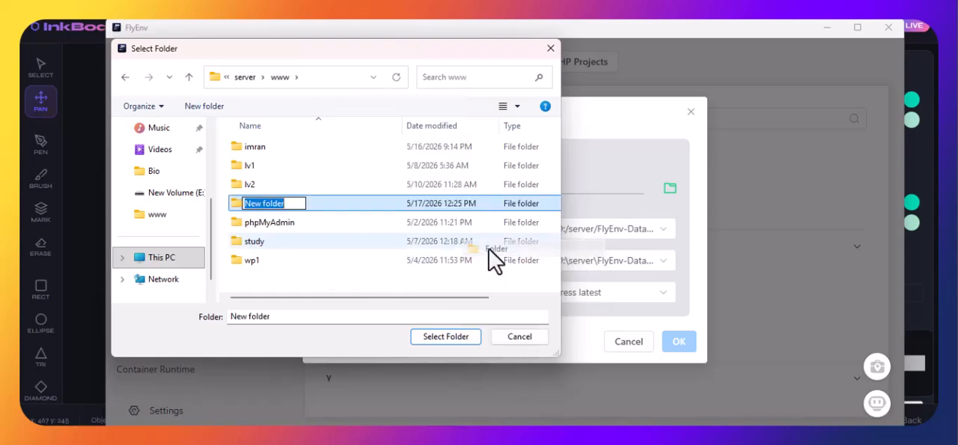
type("wpp")
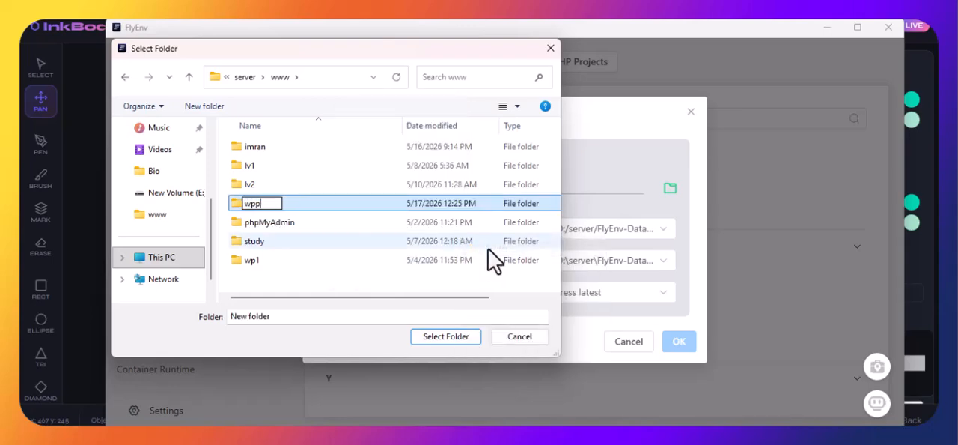
key("Return")
left_click(474, 337)
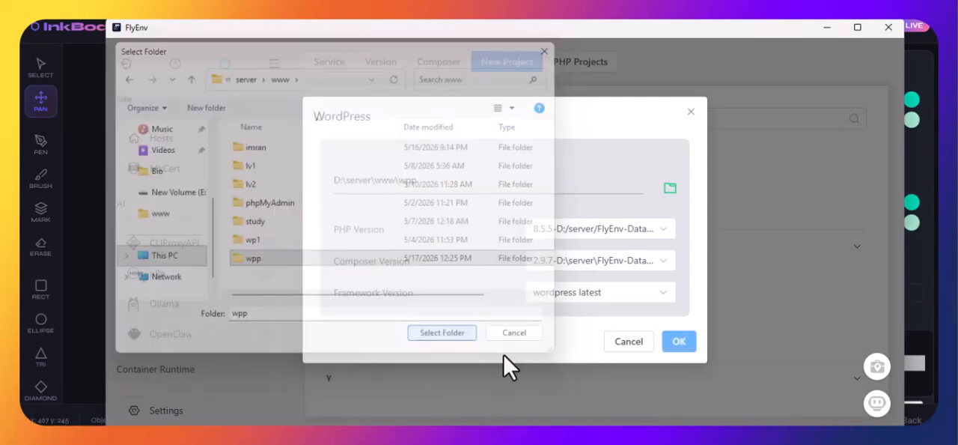
left_click(679, 341)
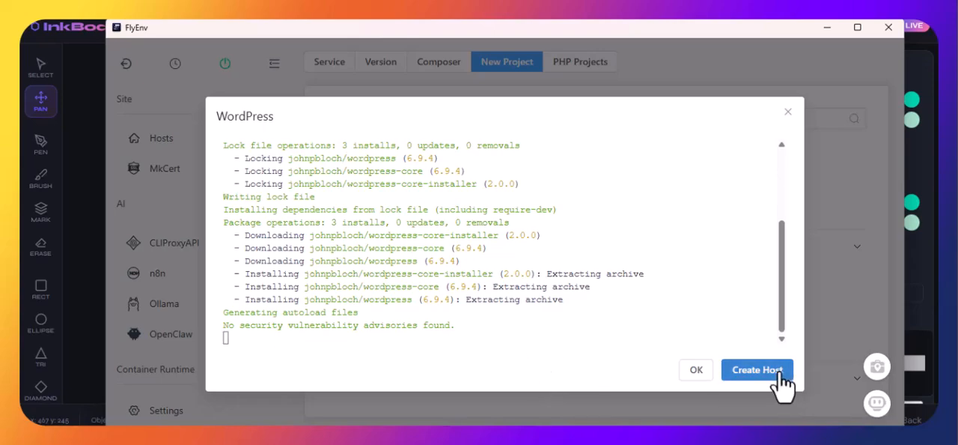
Step: Create and save a host for the new project with the domain wpp.test, keeping the root D:/server/www/wpp/wordpress
left_click(757, 369)
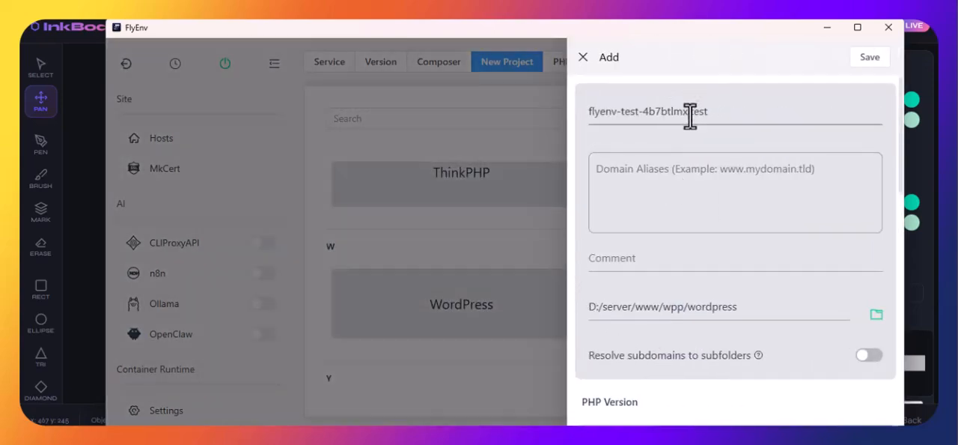
left_click_drag(688, 111, 586, 111)
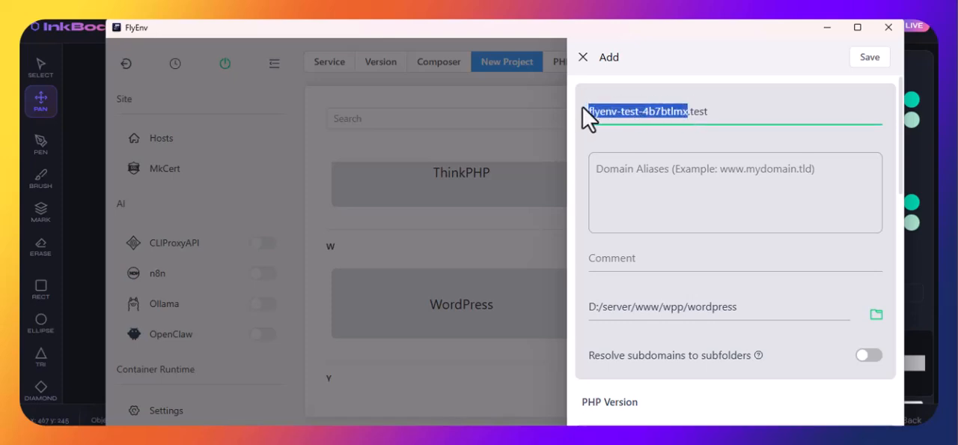
type("w")
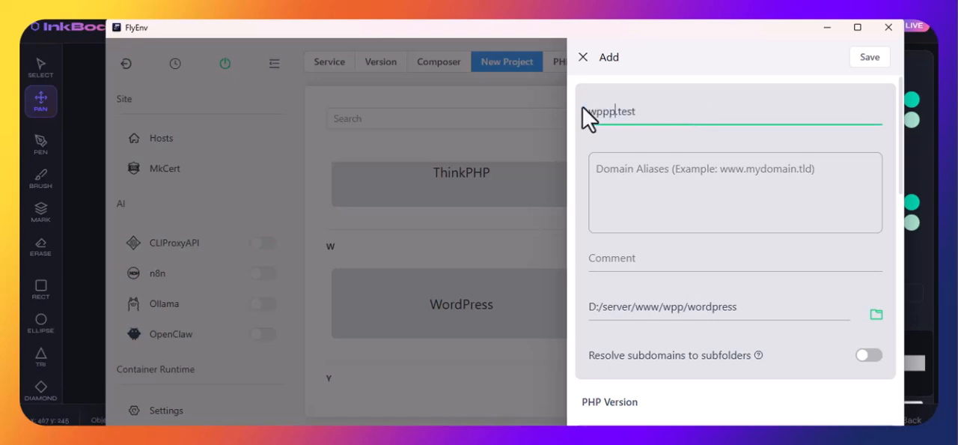
type("pp")
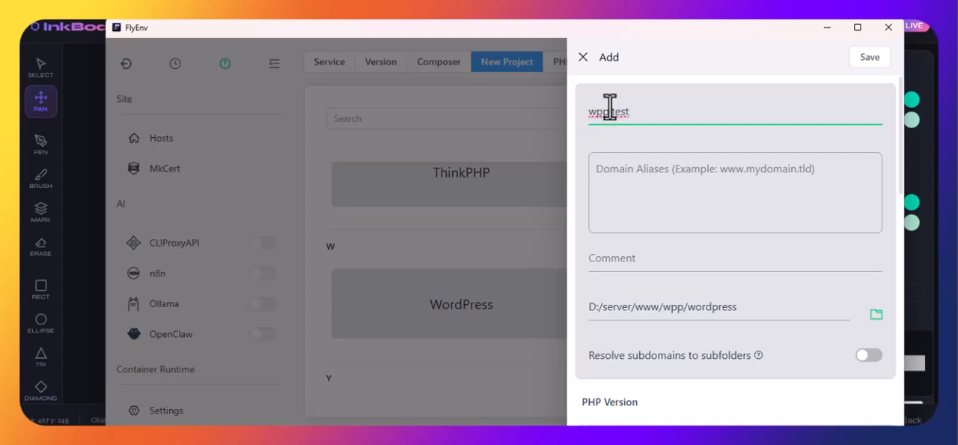
left_click(653, 169)
scroll(719, 198, "down", 1)
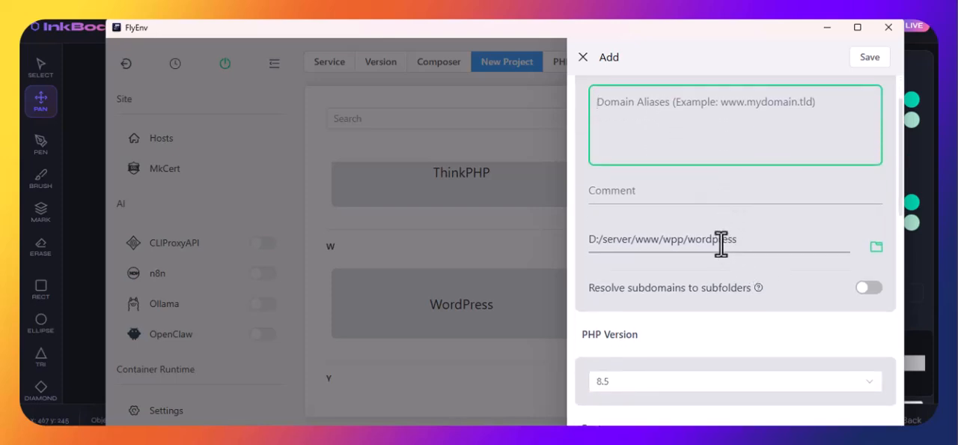
double_click(721, 239)
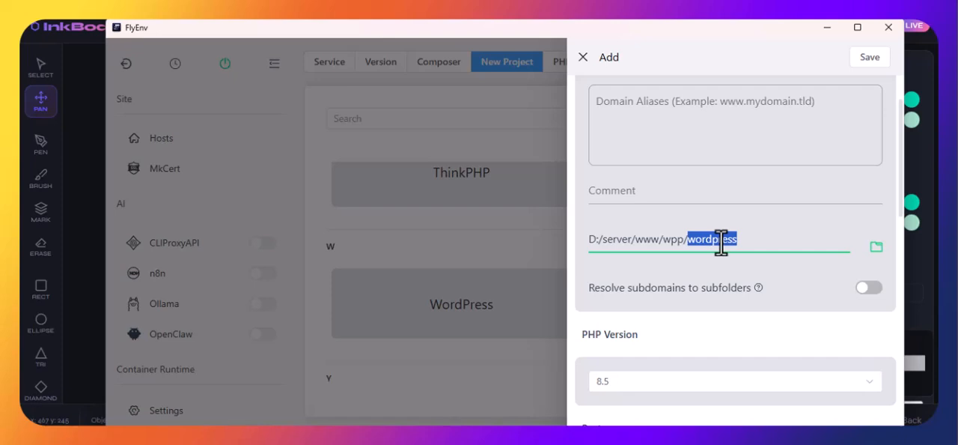
scroll(726, 258, "down", 3)
scroll(734, 274, "up", 4)
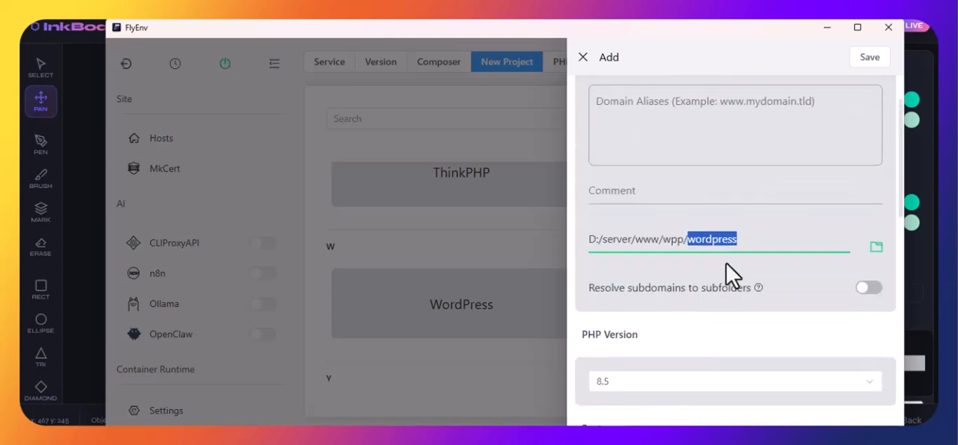
left_click(868, 58)
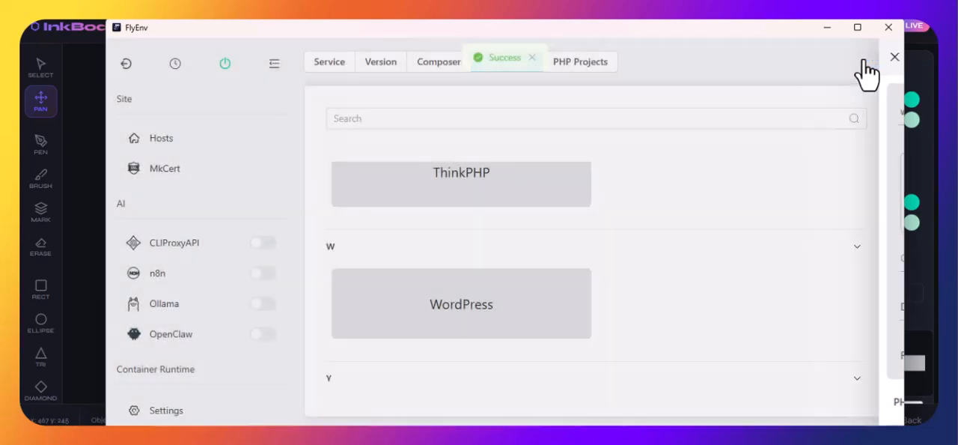
scroll(524, 202, "up", 10)
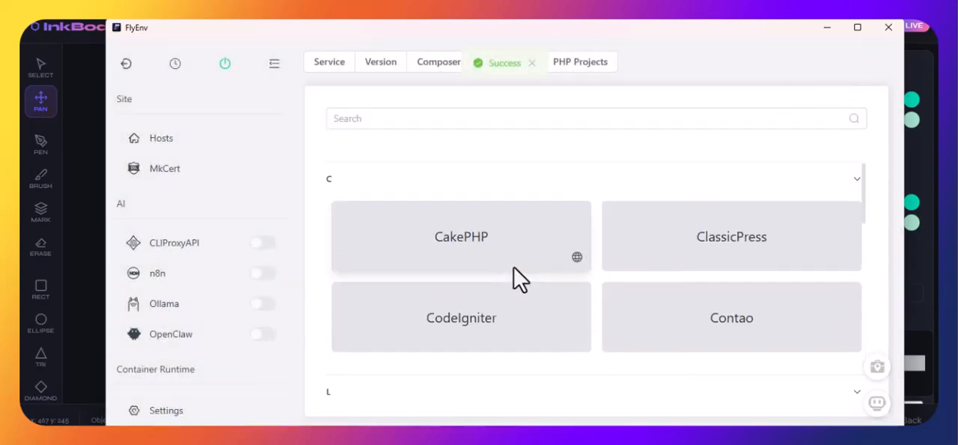
left_click(127, 141)
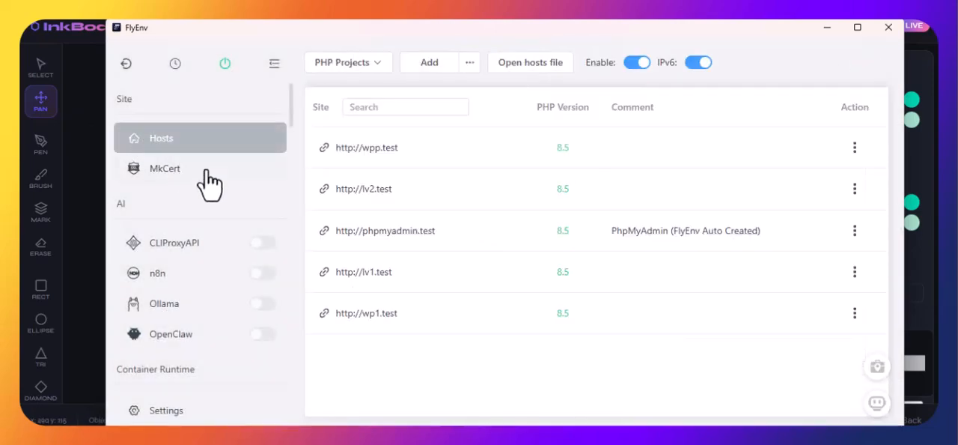
left_click(396, 154)
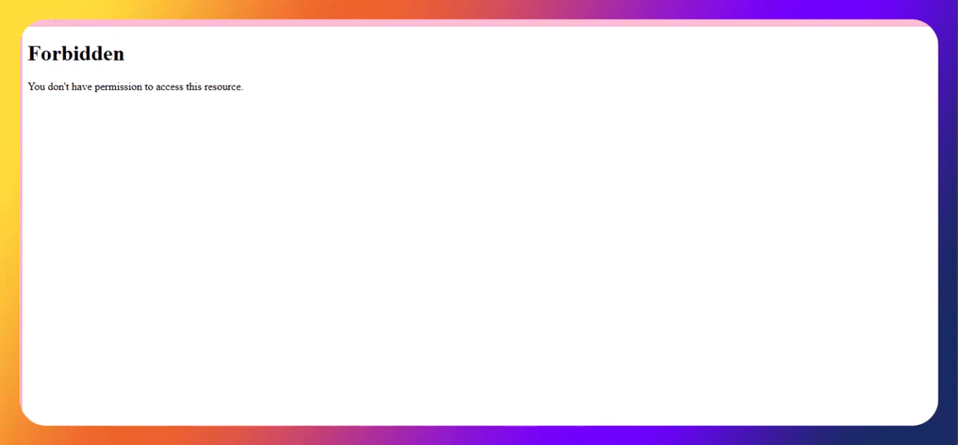
Step: Switch to File Explorer and open the project folder D:\server\www\wpp
left_click(463, 438)
scroll(194, 344, "down", 3)
left_click(219, 327)
double_click(433, 205)
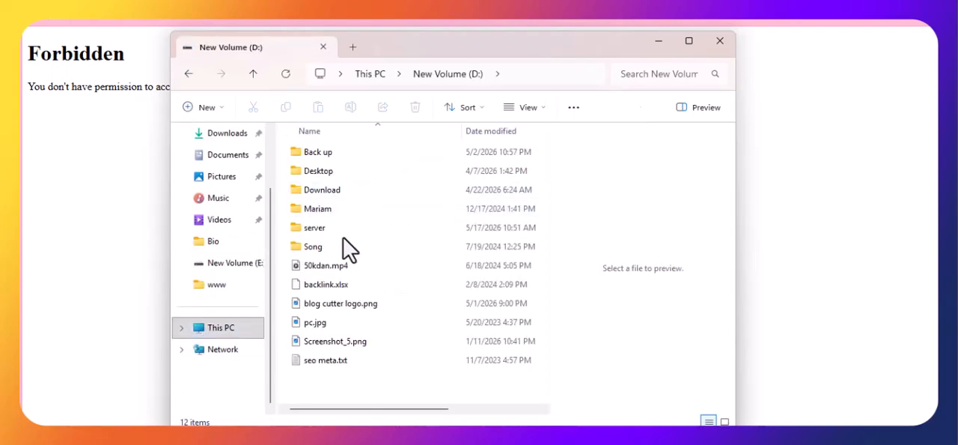
double_click(343, 231)
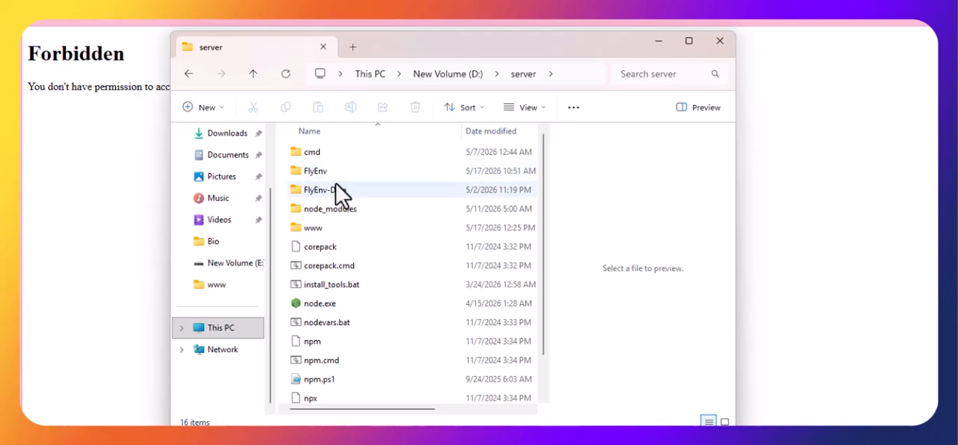
double_click(320, 229)
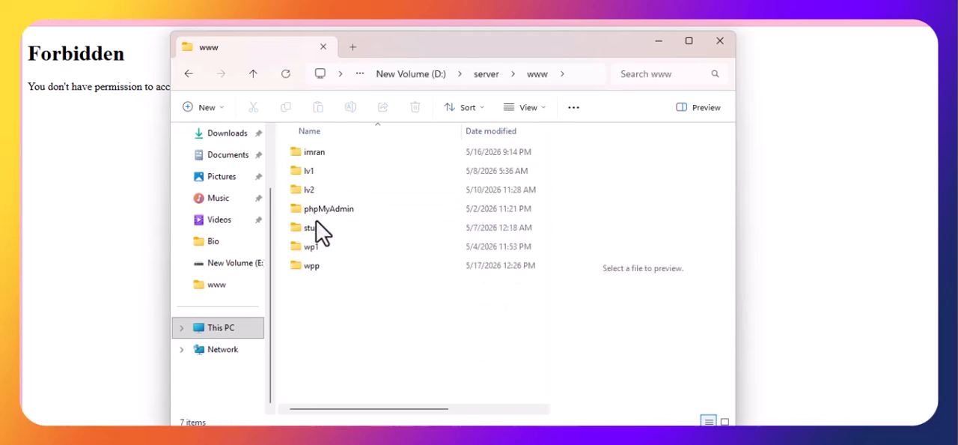
double_click(337, 265)
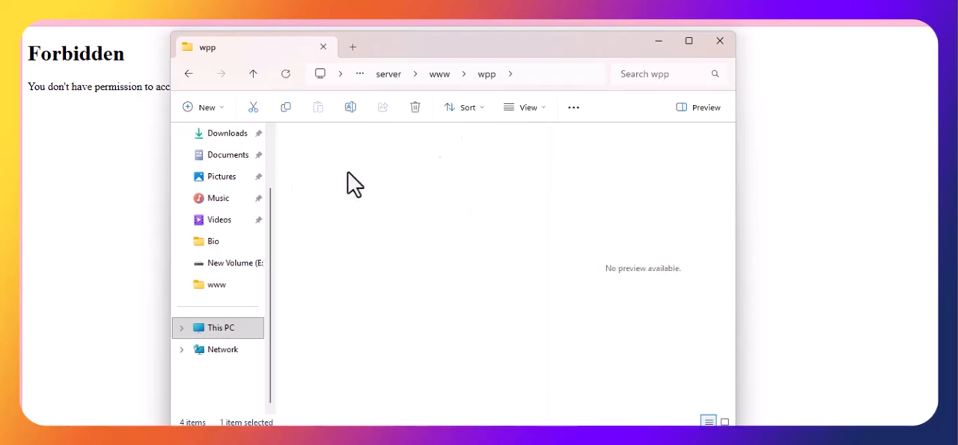
Step: Cut all files and folders inside the wordpress subfolder and return to the parent wpp folder
double_click(352, 180)
key("ctrl+a")
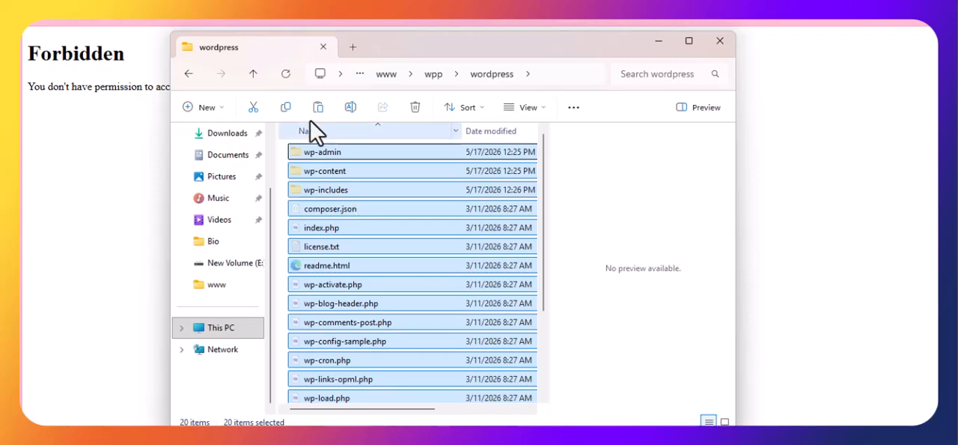
left_click(254, 73)
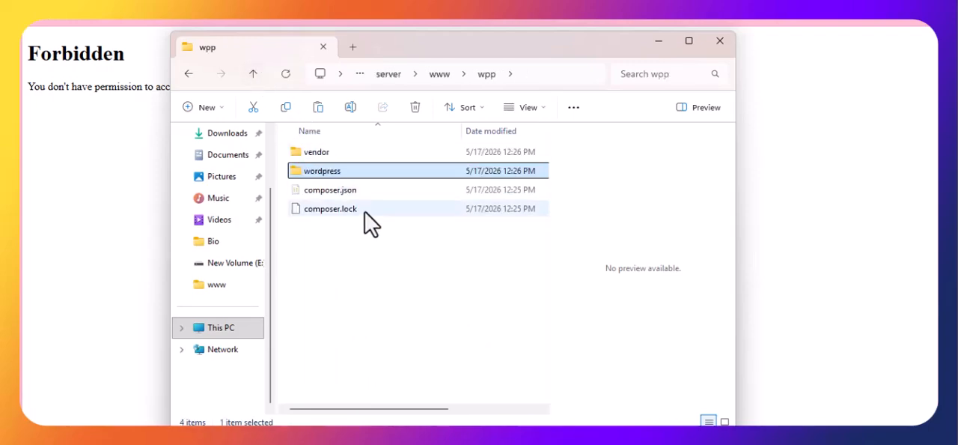
Step: Paste the cut WordPress files into the wpp folder, comparing the conflicting composer.json files and cancelling their replacement
left_click(372, 283)
right_click(372, 283)
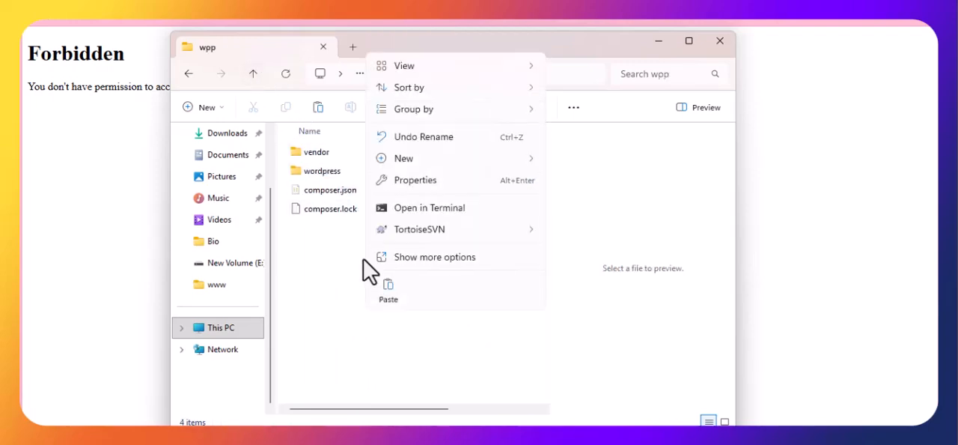
left_click(331, 212)
left_click(331, 193, "shift")
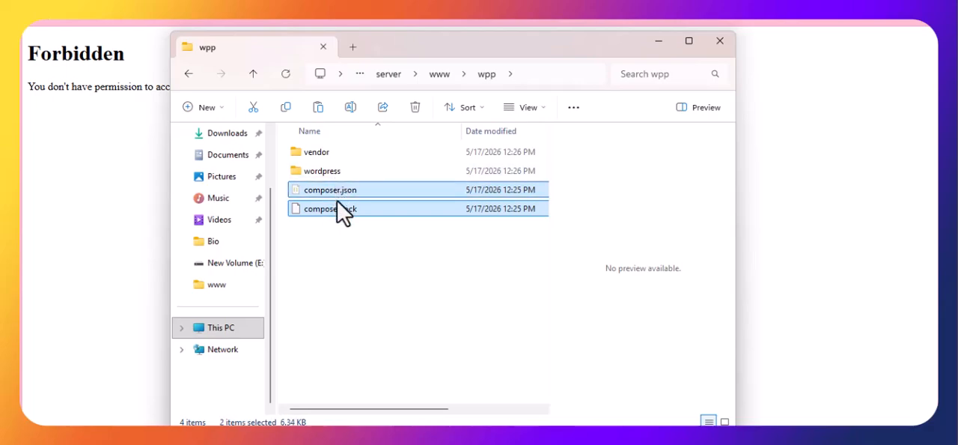
right_click(340, 228)
left_click(363, 133)
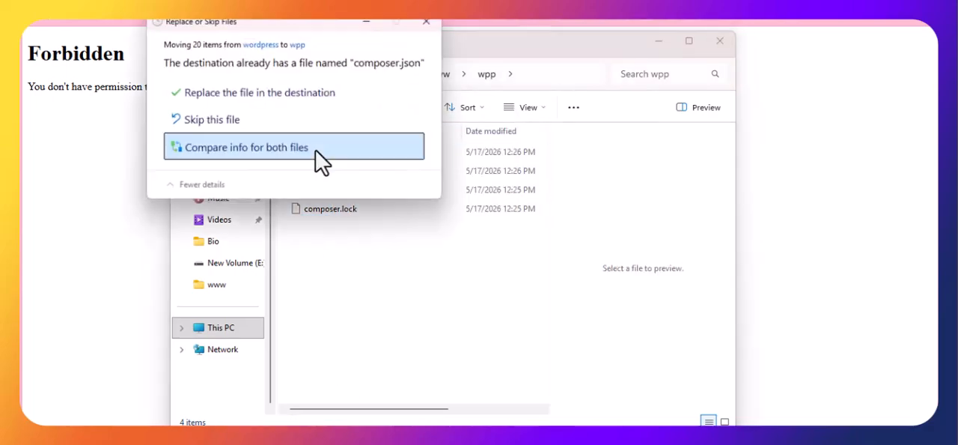
left_click(315, 149)
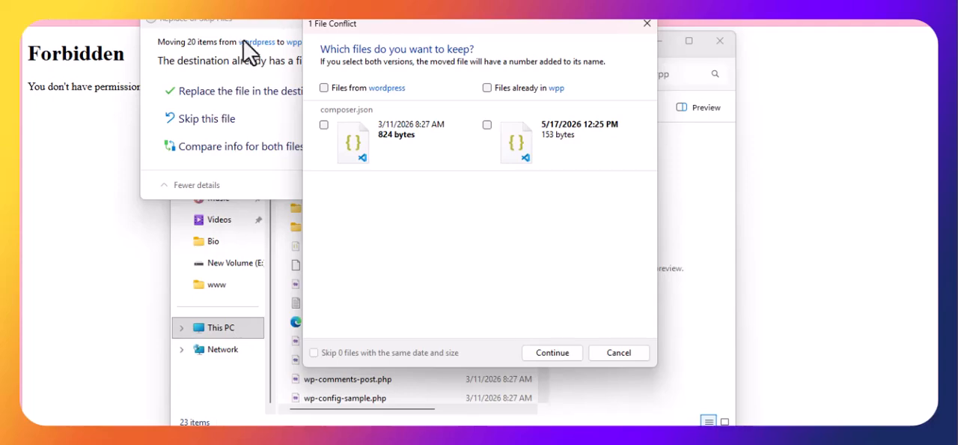
left_click(609, 352)
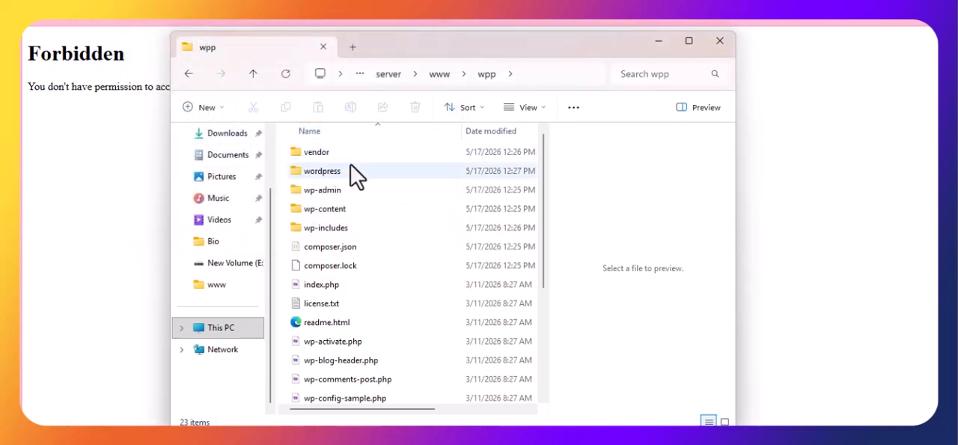
Step: Delete the vendor folder from the wpp folder
right_click(349, 153)
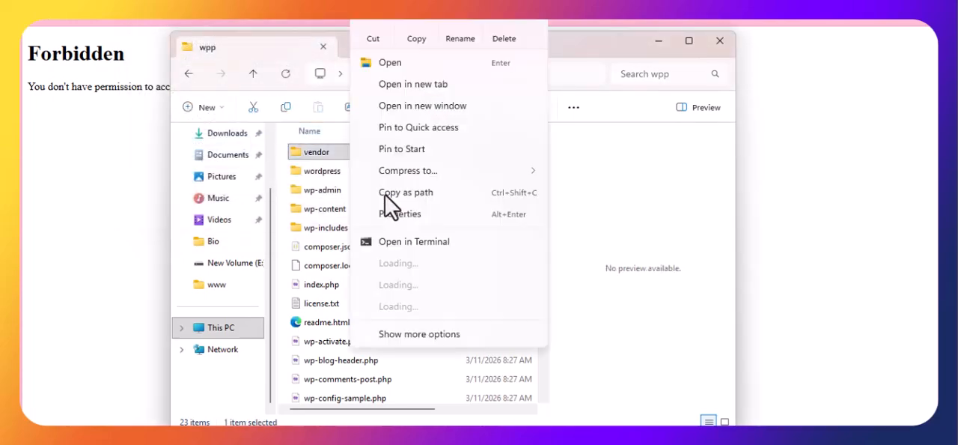
left_click(503, 33)
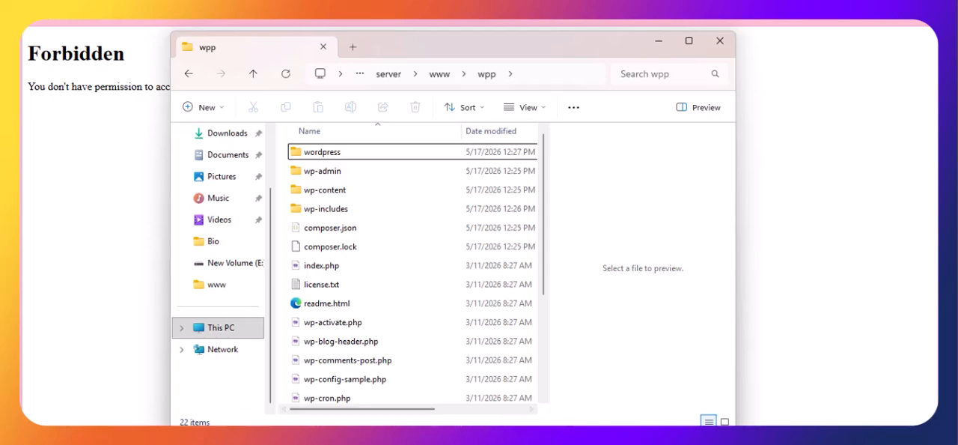
Step: Switch to FlyEnv, change the wpp.test host's root to D:/server/www/wpp/ and save the host
key("alt+Tab")
mouse_move(855, 153)
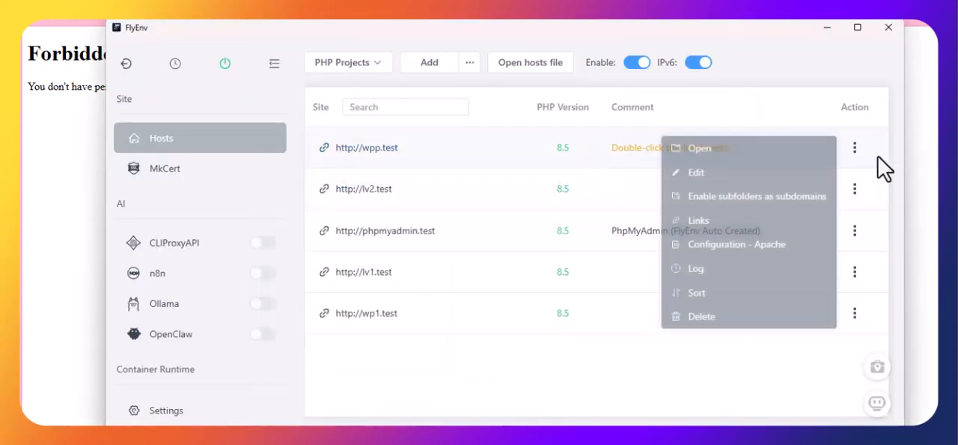
left_click(772, 174)
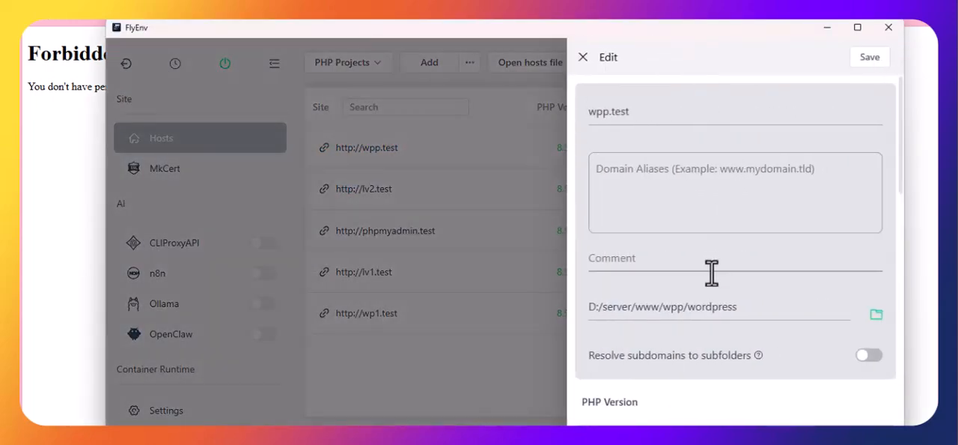
double_click(711, 308)
key("BackSpace")
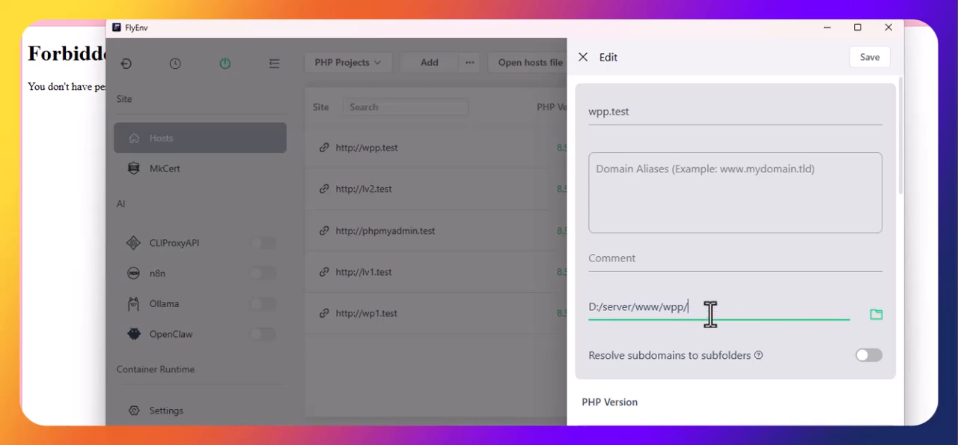
scroll(764, 304, "down", 3)
left_click(869, 59)
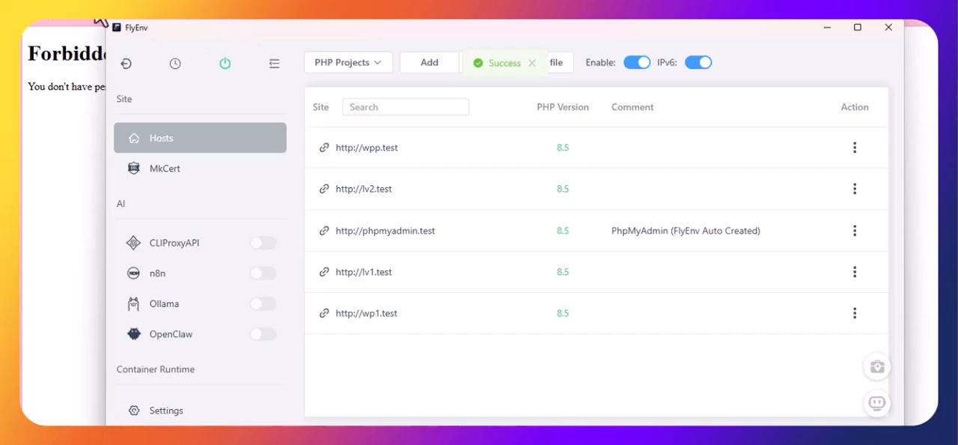
Step: Switch to the browser, reload the wpp.test site, copy its address and open the WordPress installation page
key("alt+Tab")
key("ctrl+l")
key("Return")
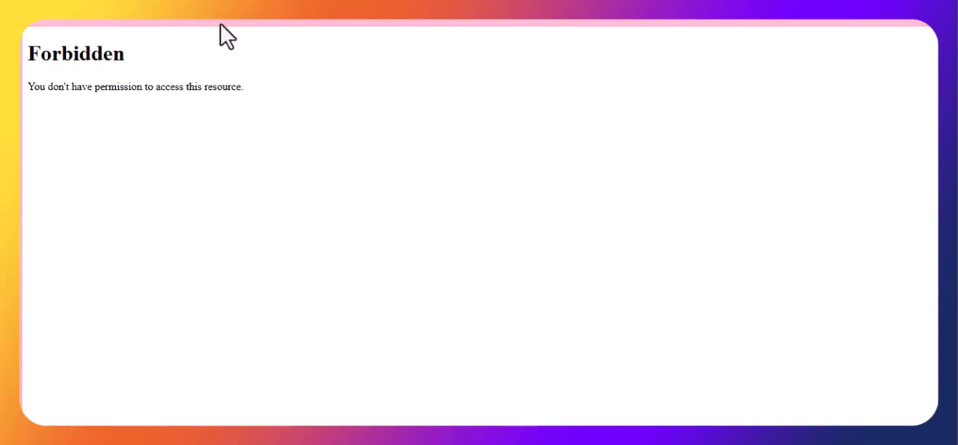
right_click(205, 6)
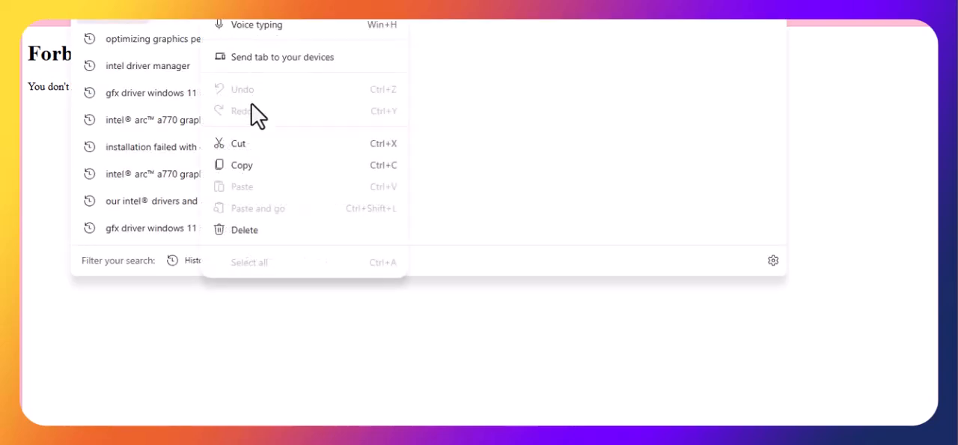
left_click(250, 171)
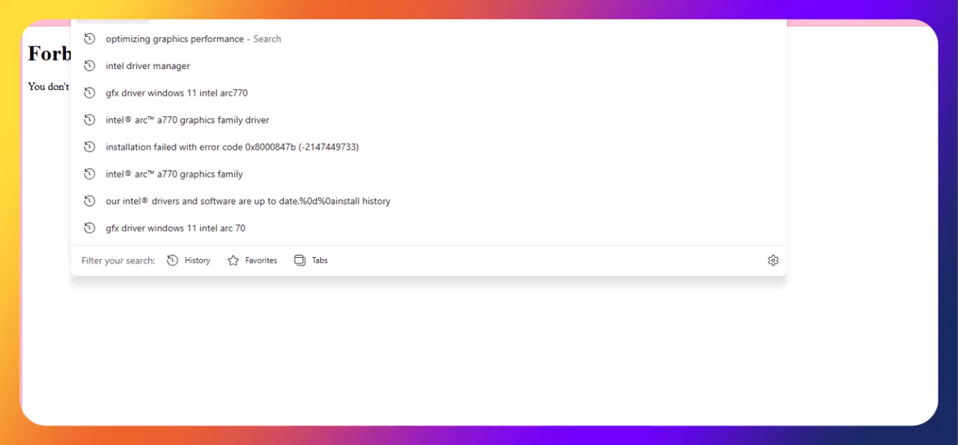
left_click(520, 337)
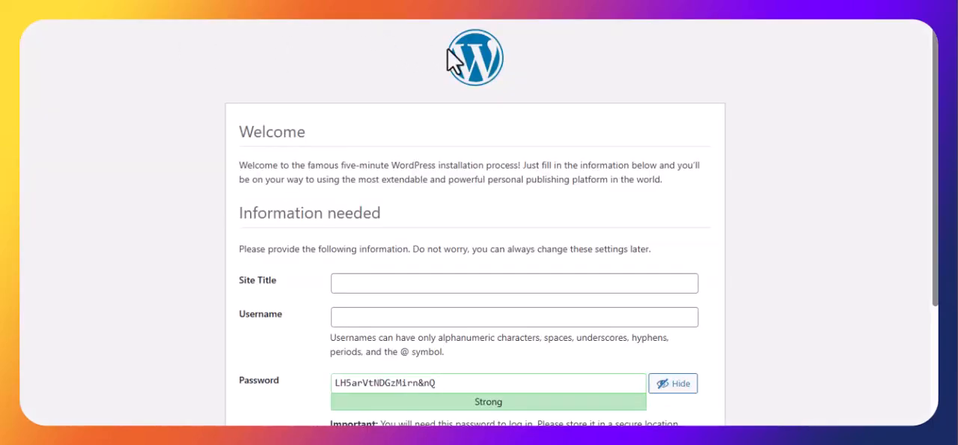
Step: Set both the site title and the username to wpp in the WordPress installation form
right_click(388, 279)
left_click(422, 250)
scroll(422, 252, "down", 2)
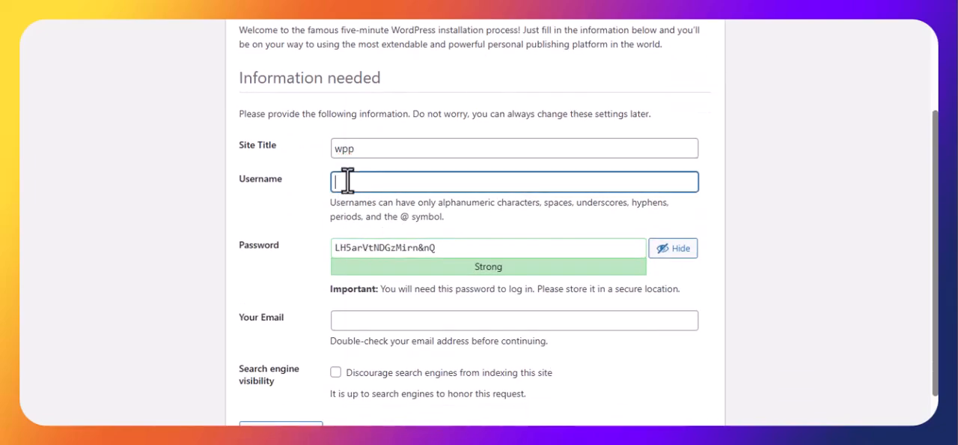
right_click(370, 182)
left_click(395, 250)
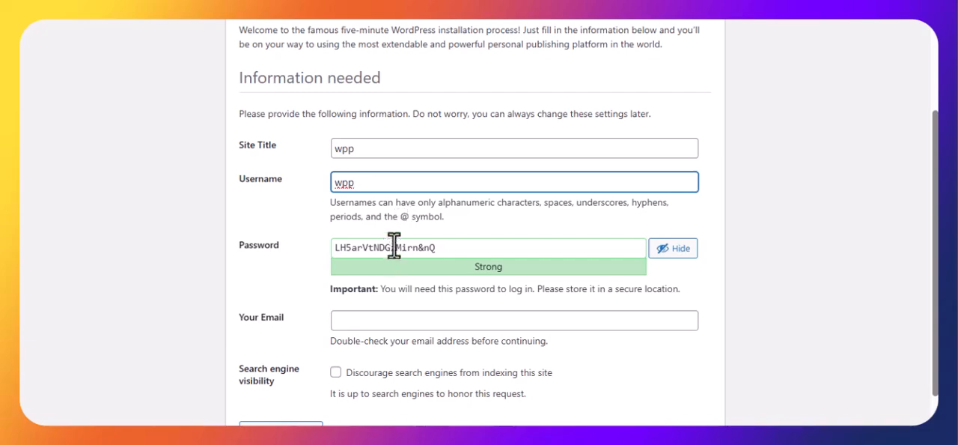
Step: Replace the generated password with the chosen account password and confirm the use of a weak password
double_click(397, 248)
right_click(393, 251)
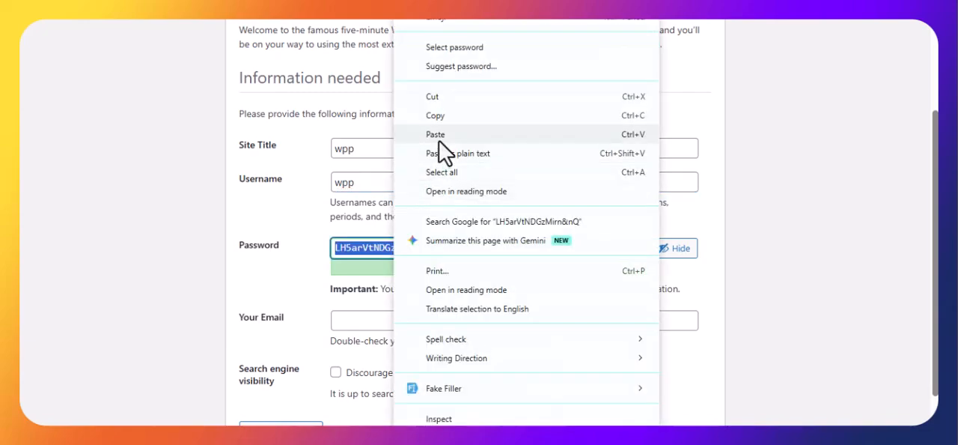
left_click(439, 132)
scroll(335, 229, "down", 1)
left_click(336, 248)
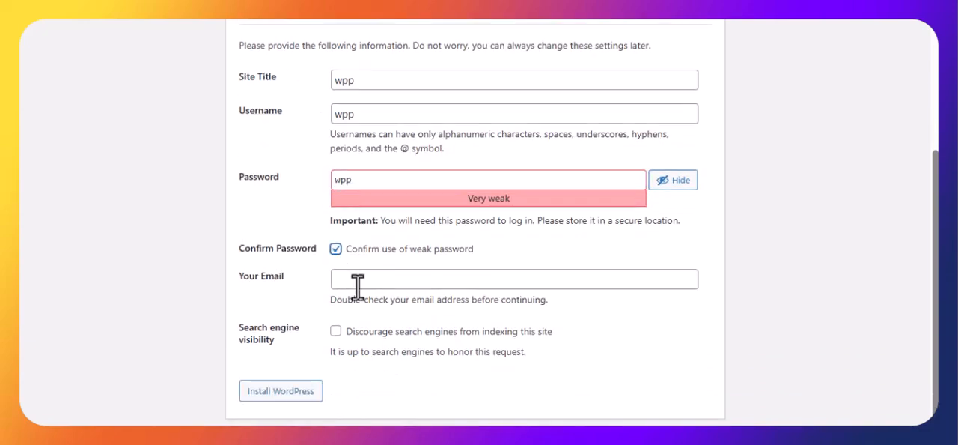
Step: Fill in the contact e-mail, discourage search engines from indexing the site, and install WordPress
left_click(355, 280)
left_click(383, 282)
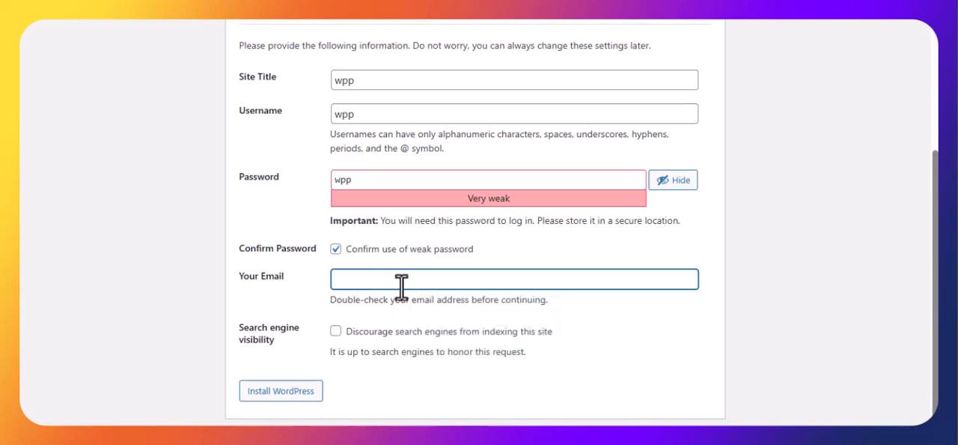
left_click(402, 282)
left_click(439, 311)
left_click(337, 331)
left_click(298, 397)
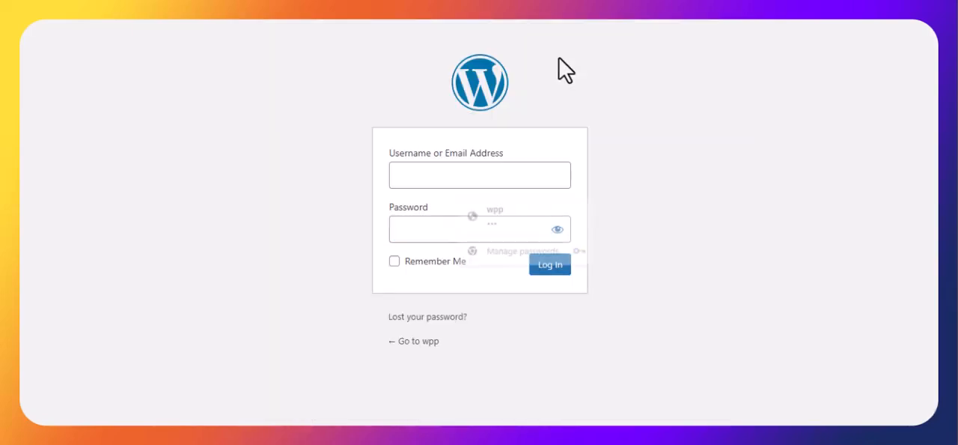
Step: Log in to WordPress with the username wpp and the account password, with Remember Me enabled
right_click(441, 174)
left_click(471, 253)
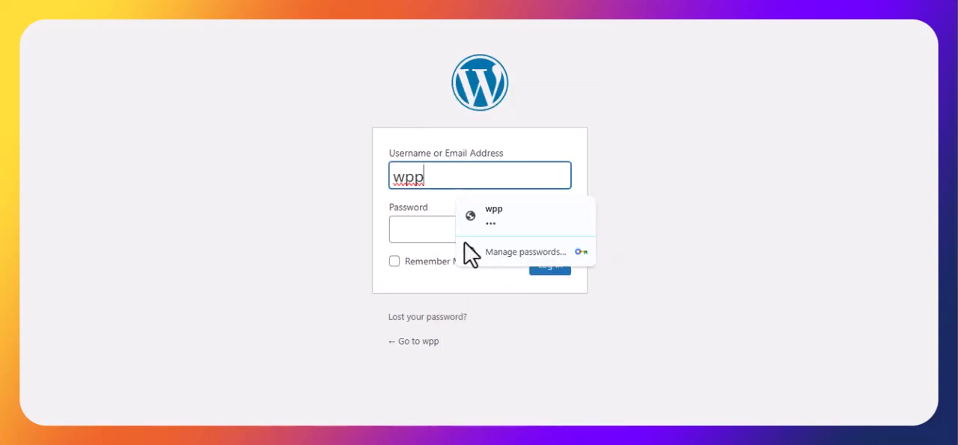
right_click(437, 227)
left_click(478, 252)
left_click(423, 261)
left_click(550, 265)
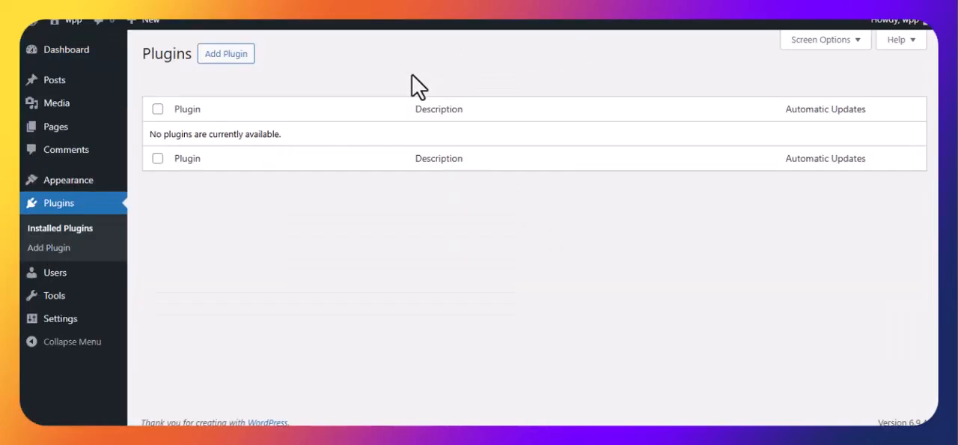
Step: Install the Elementor Website Builder plugin from the popular plugins
left_click(241, 60)
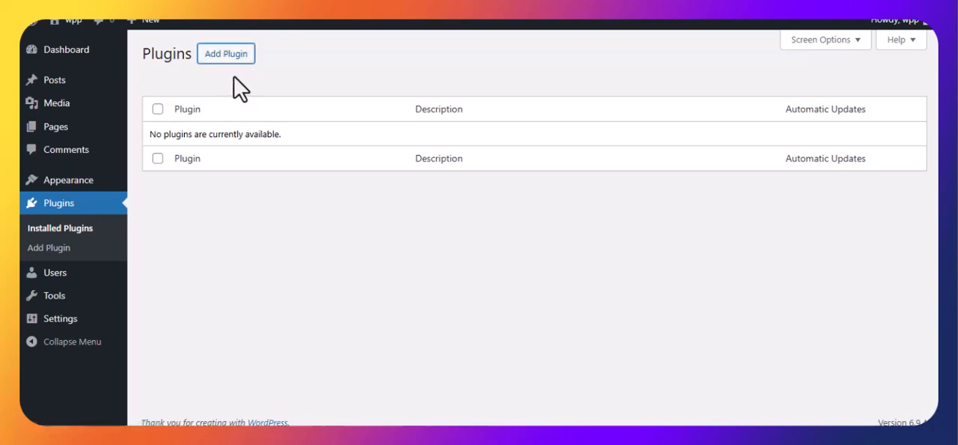
left_click(234, 63)
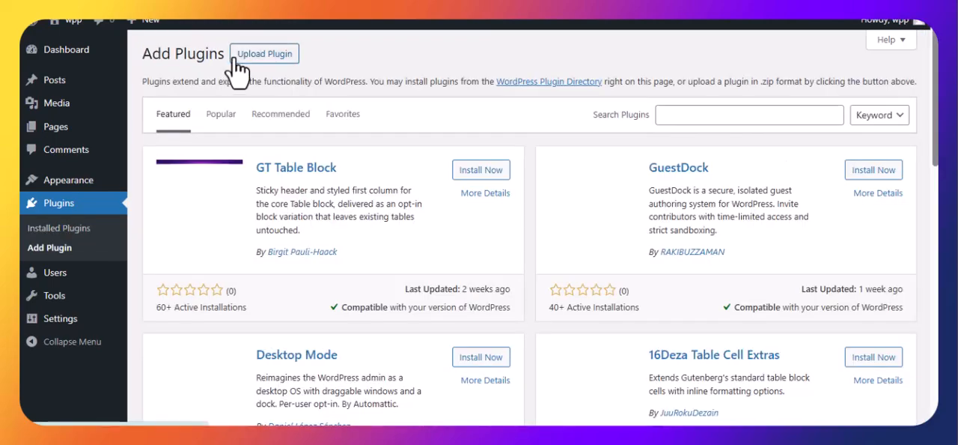
left_click(222, 116)
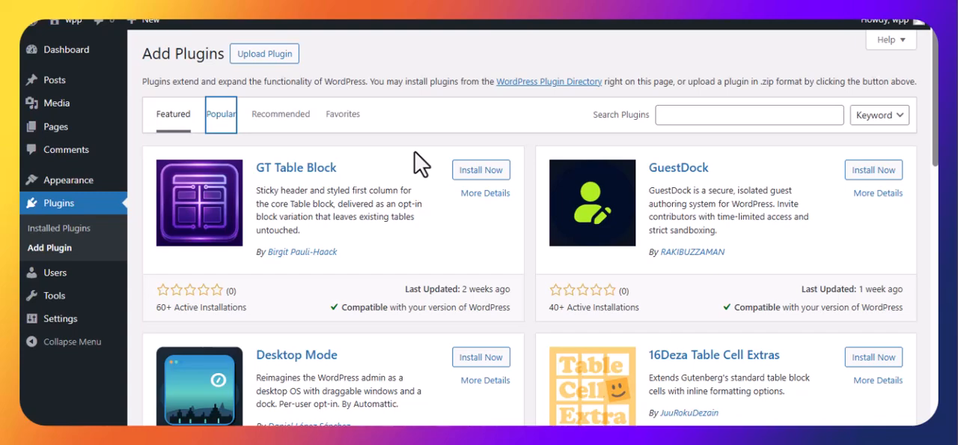
scroll(419, 163, "down", 1)
left_click(486, 125)
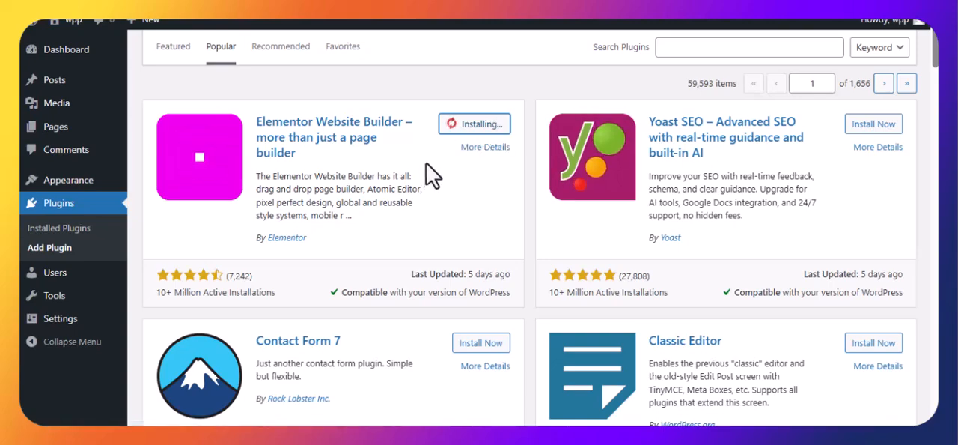
scroll(426, 180, "down", 2)
scroll(427, 191, "up", 3)
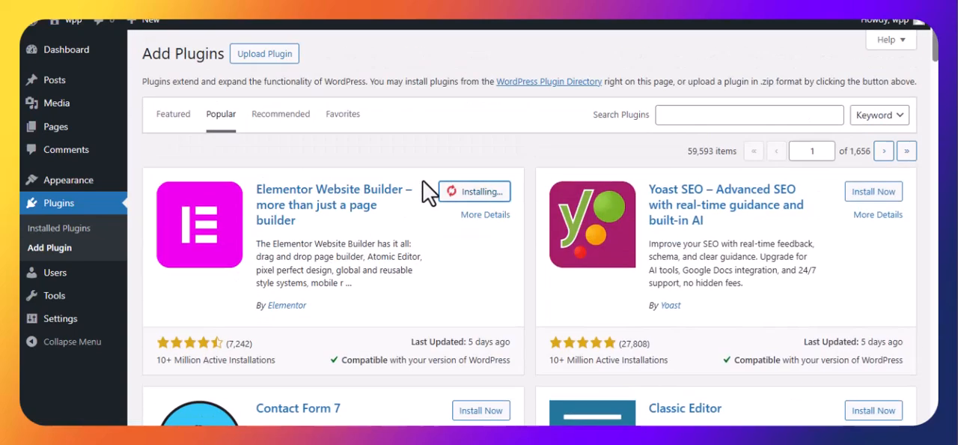
scroll(427, 191, "down", 2)
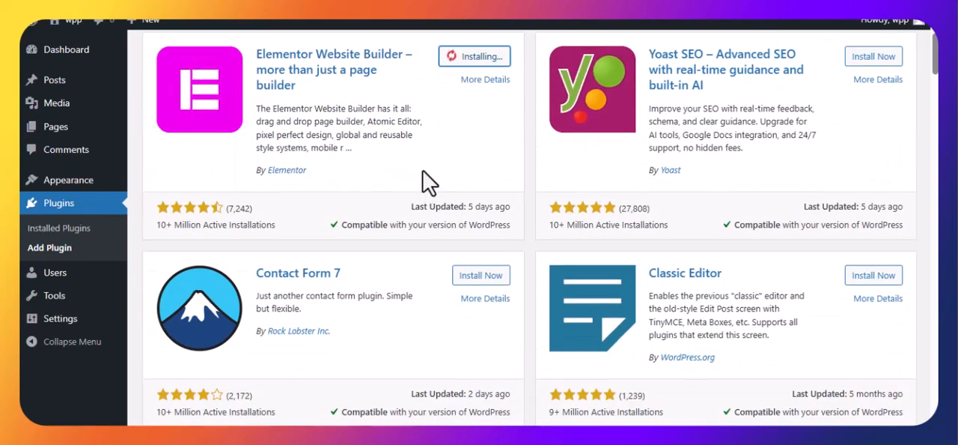
scroll(438, 195, "down", 1)
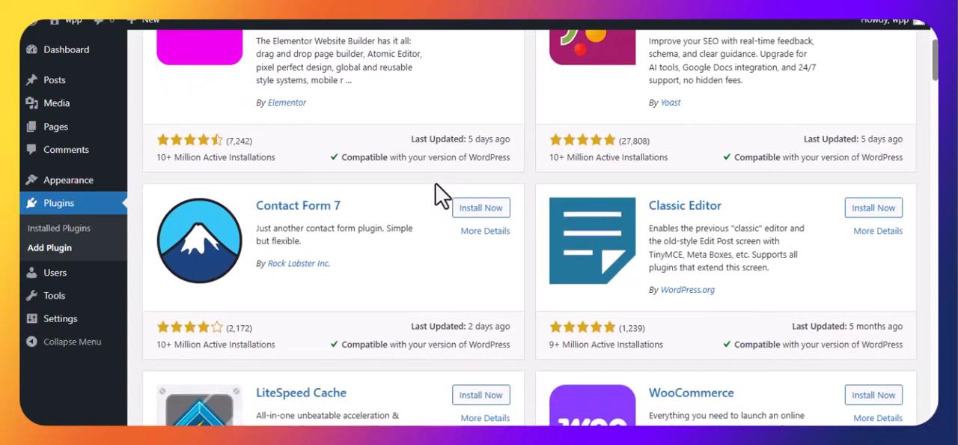
scroll(442, 193, "up", 2)
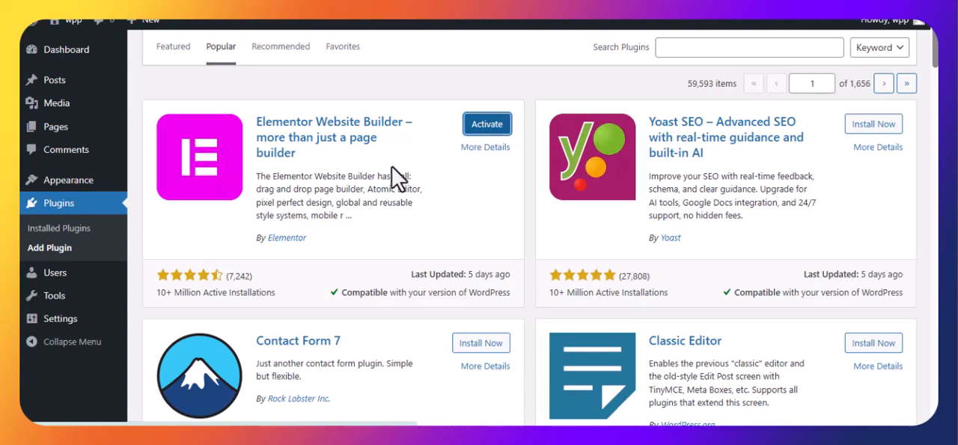
Step: Create and publish a new page titled "home" in a separate tab, dismissing the welcome guide, and leave the editor
right_click(66, 128)
left_click(142, 145)
key("ctrl+Tab")
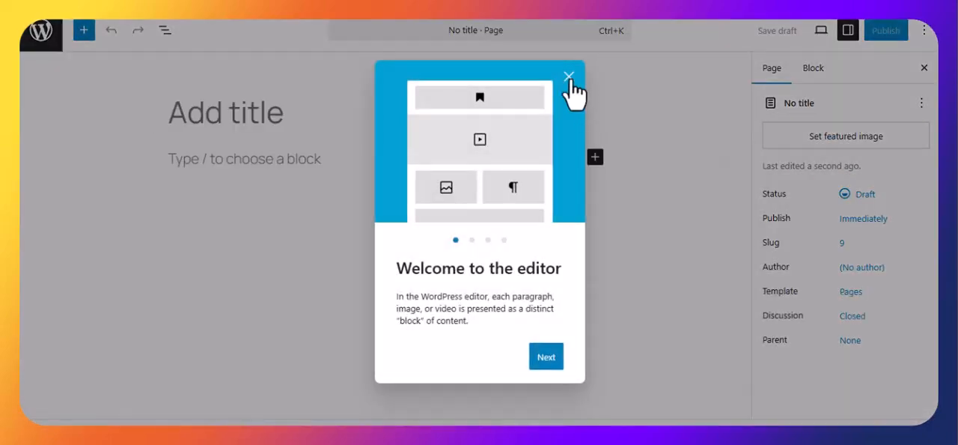
left_click(569, 77)
type("home")
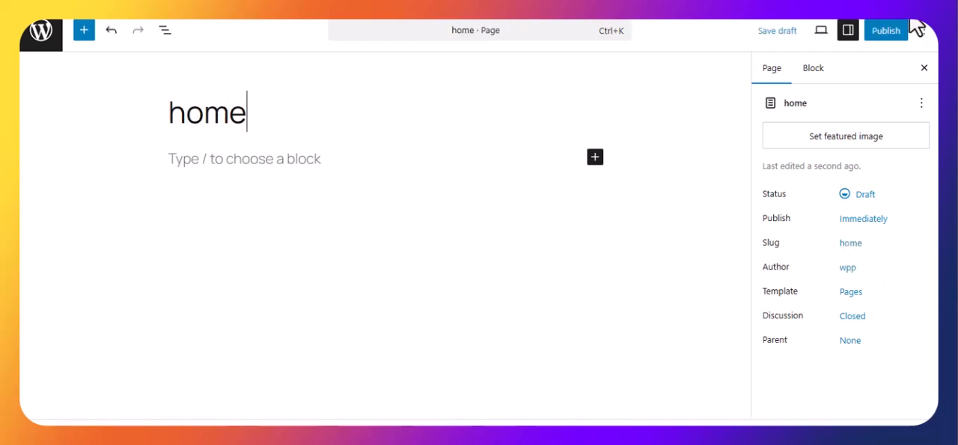
left_click(876, 34)
left_click(878, 34)
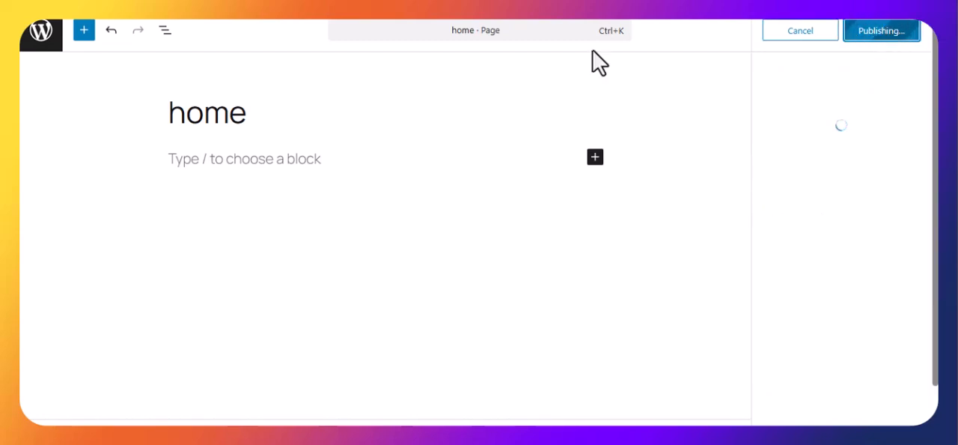
left_click(31, 47)
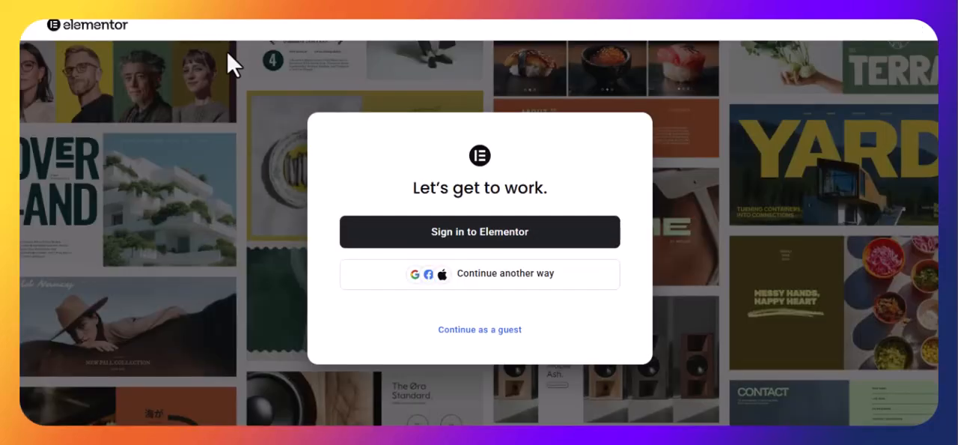
Step: Continue to Elementor as a guest and dismiss the notice about the editor's new home
left_click(494, 330)
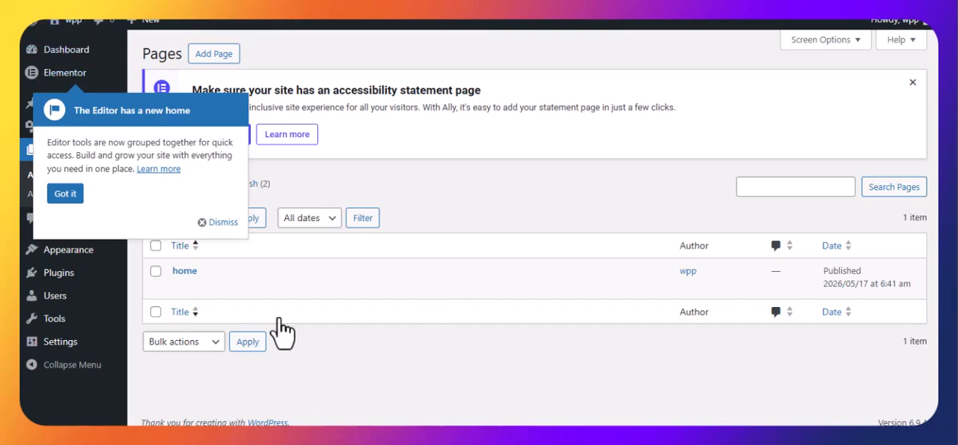
mouse_move(235, 299)
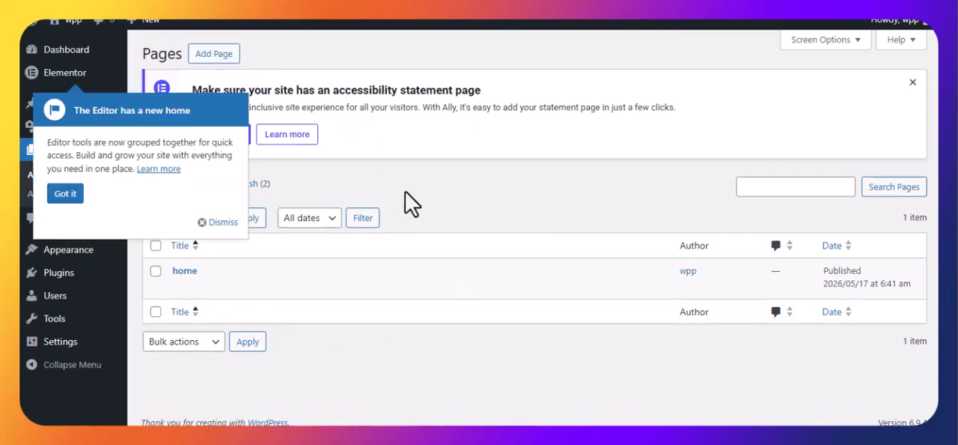
mouse_move(266, 282)
left_click(66, 193)
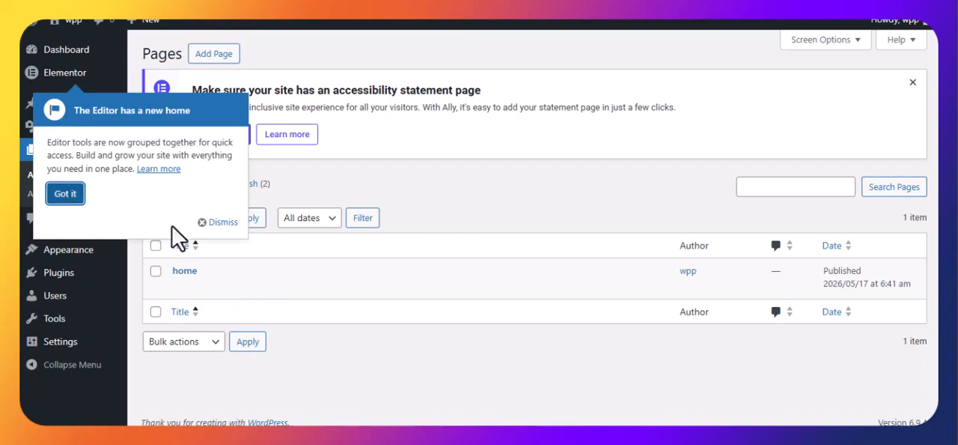
left_click(223, 222)
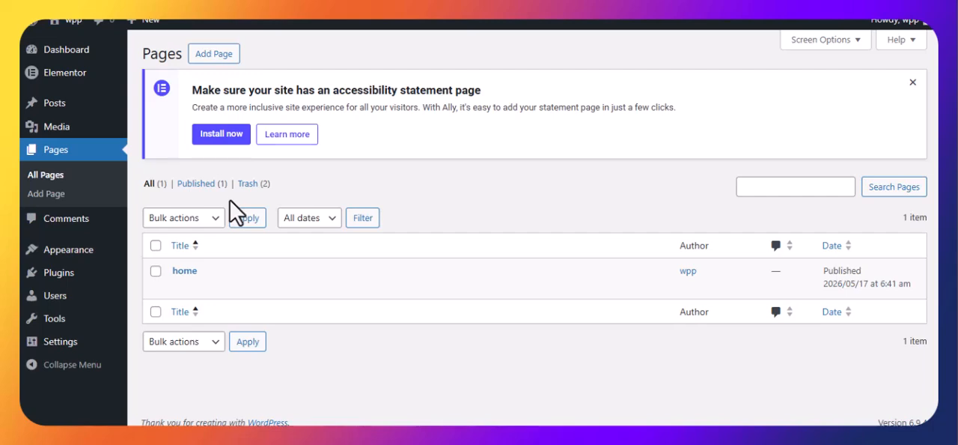
Step: Open the home page for editing with Elementor and close the Structure overview
mouse_move(210, 288)
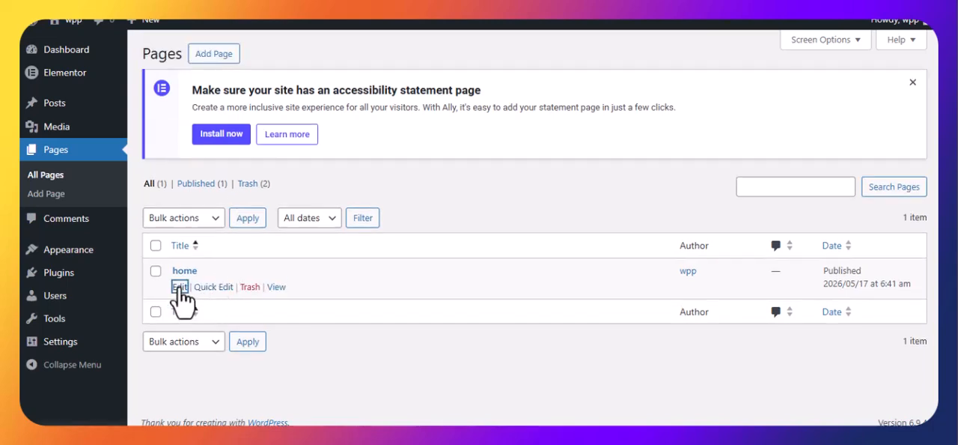
left_click(187, 271)
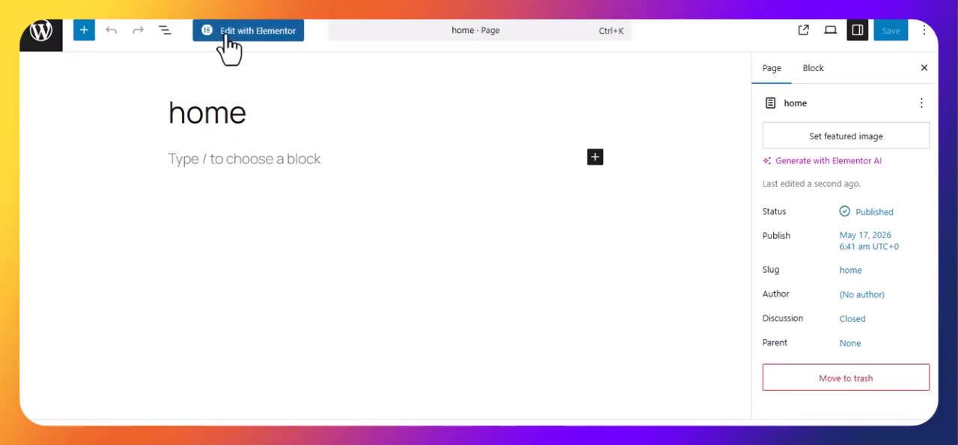
left_click(230, 45)
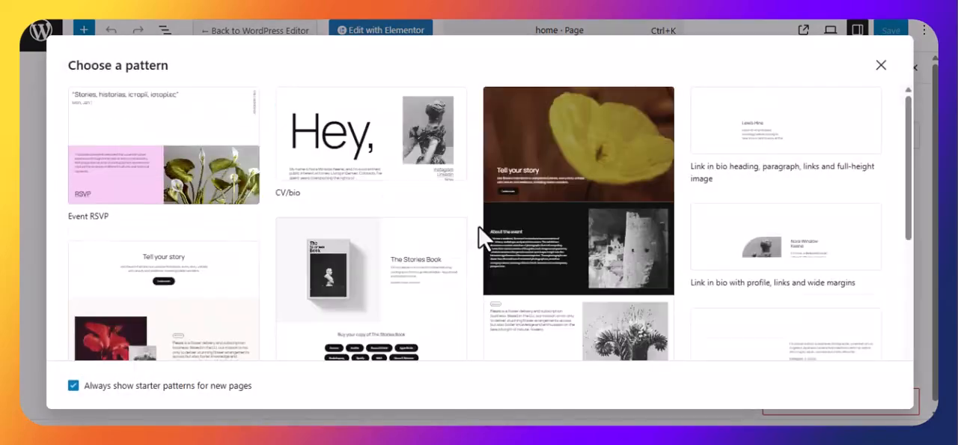
scroll(454, 270, "down", 10)
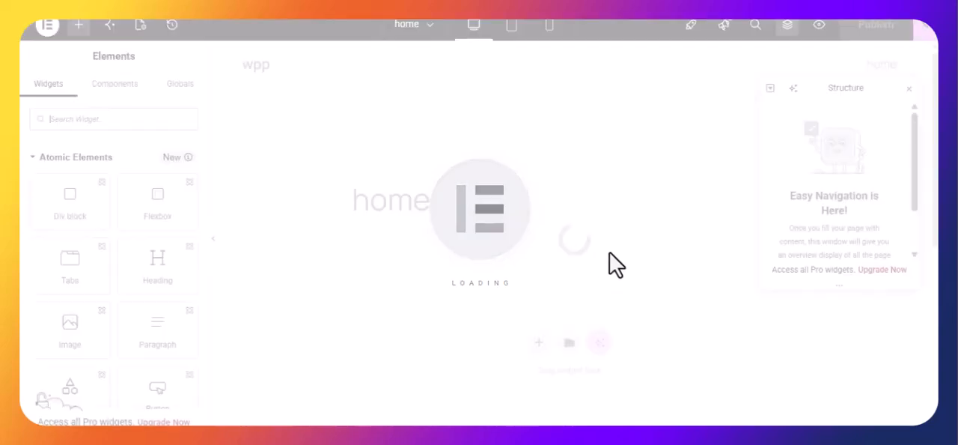
scroll(602, 253, "down", 3)
scroll(607, 262, "down", 3)
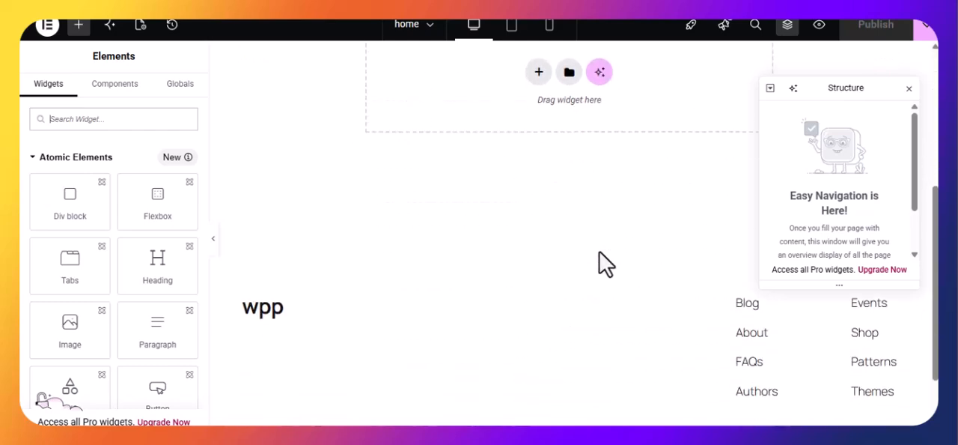
scroll(604, 277, "up", 8)
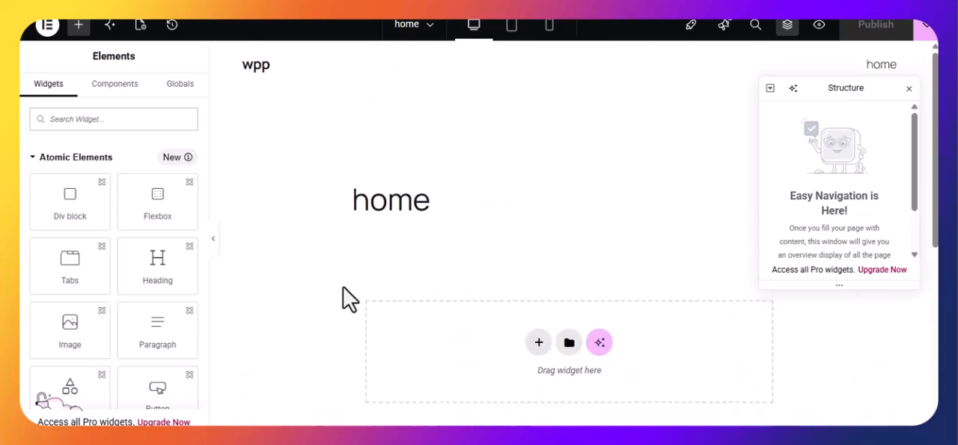
left_click(908, 90)
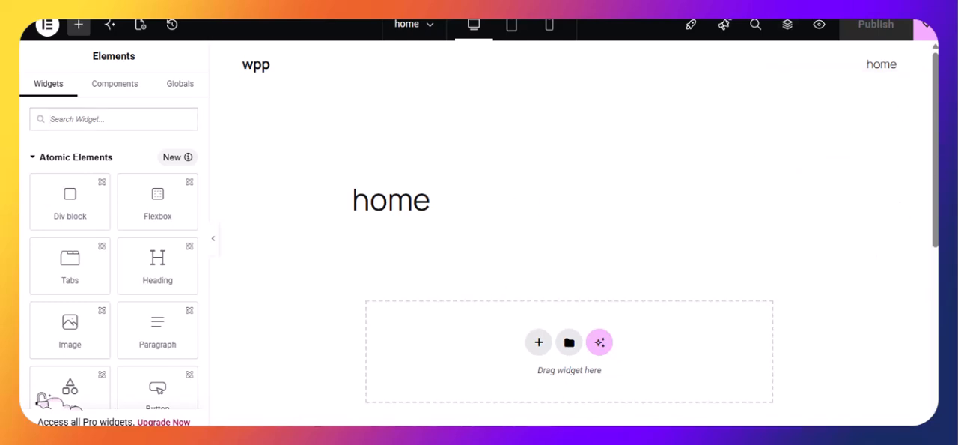
Step: Switch to Claude and submit the prompt for a complete HTML portfolio for a fresher CSE student, with 8-10 sections each keeping its own CSS and JS
mouse_move(540, 442)
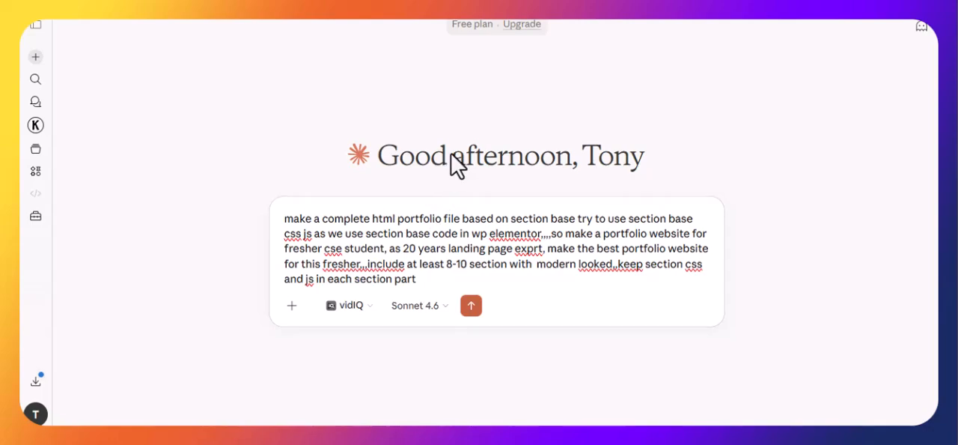
left_click(471, 305)
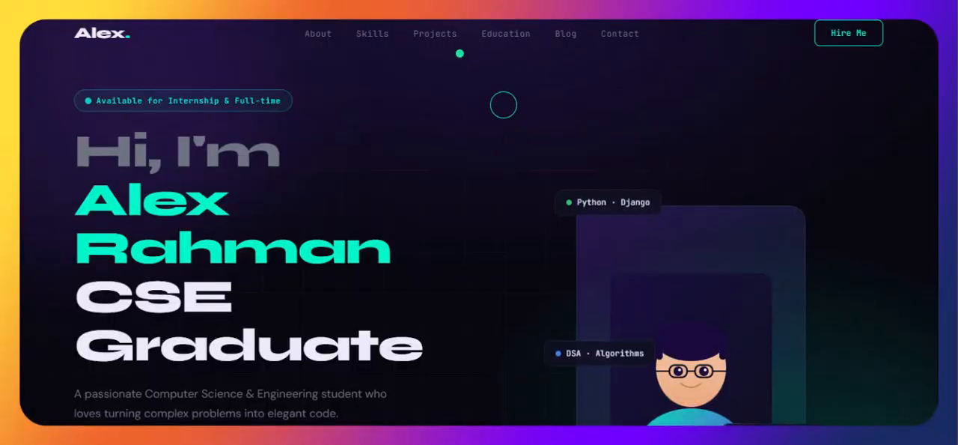
Step: Examine the generated portfolio website section by section, including the contact form, contact links and footer
scroll(501, 220, "down", 3)
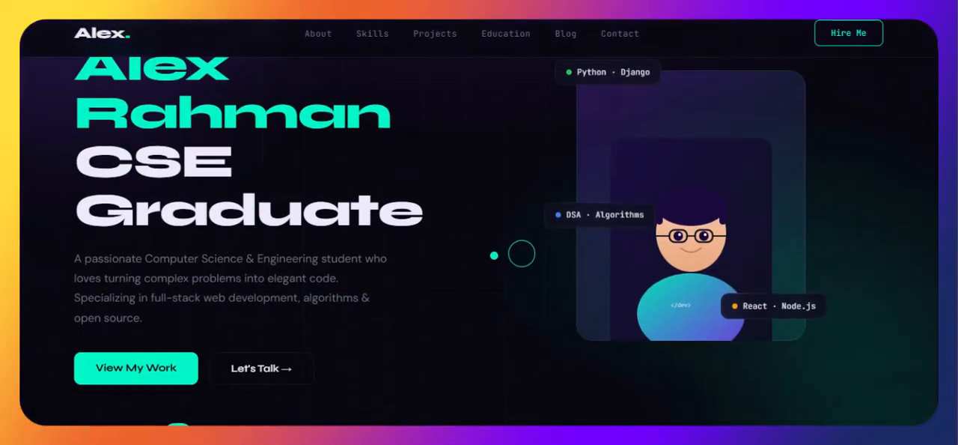
scroll(393, 269, "down", 10)
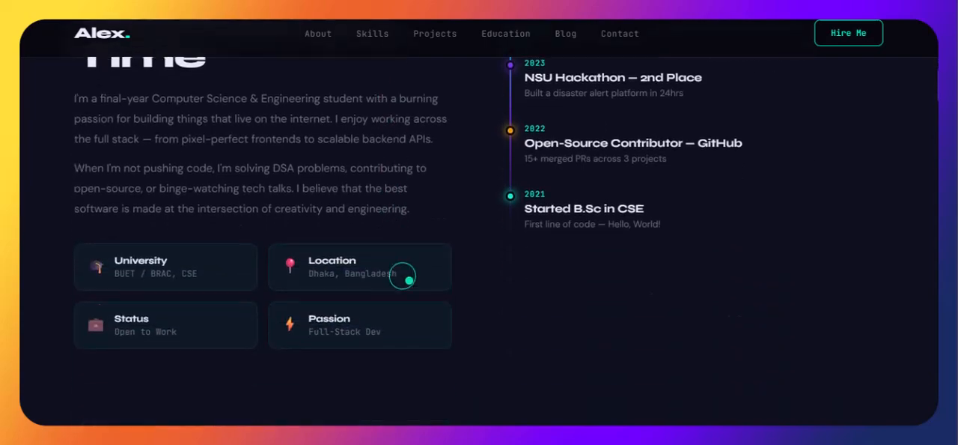
scroll(400, 275, "down", 10)
scroll(421, 278, "down", 10)
scroll(434, 296, "down", 10)
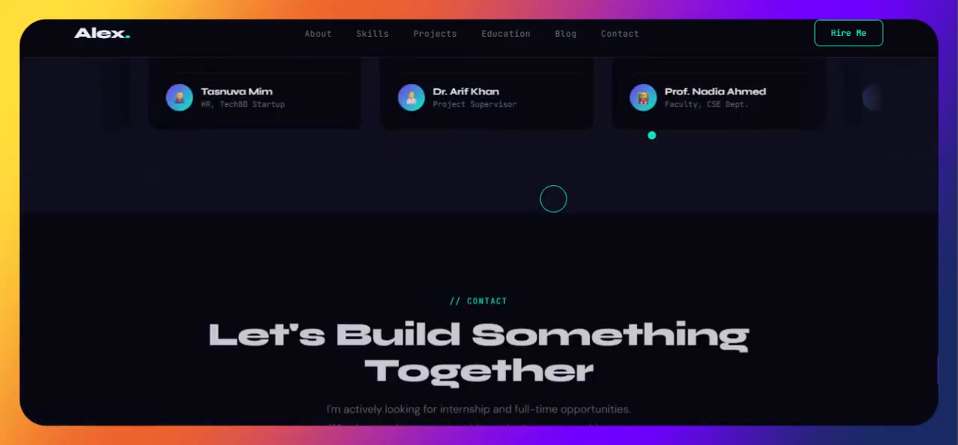
left_click(849, 33)
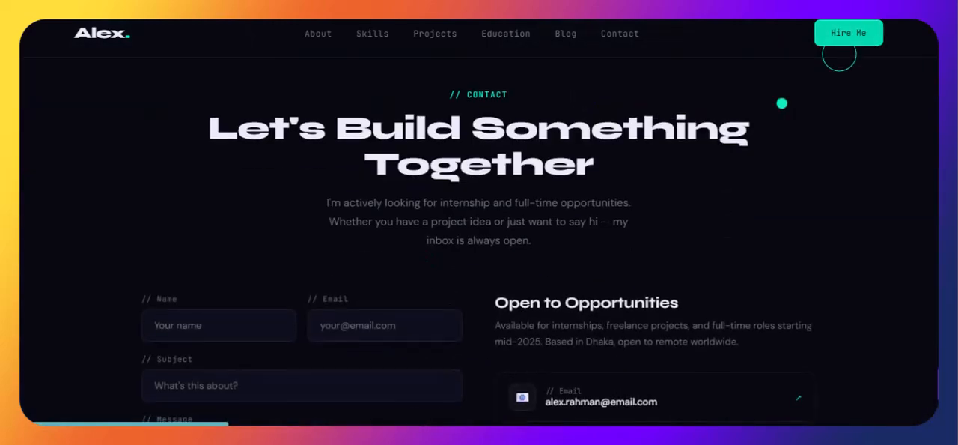
scroll(599, 254, "down", 2)
left_click(228, 254)
left_click(228, 310)
left_click(369, 188)
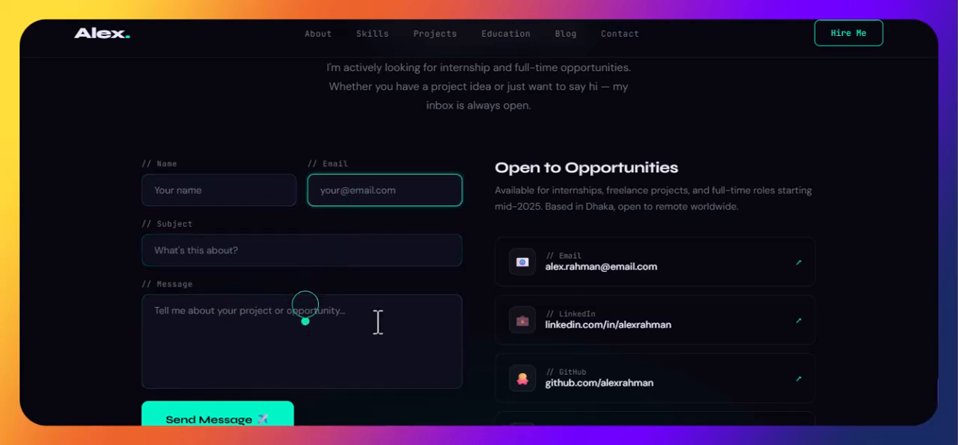
scroll(359, 321, "down", 5)
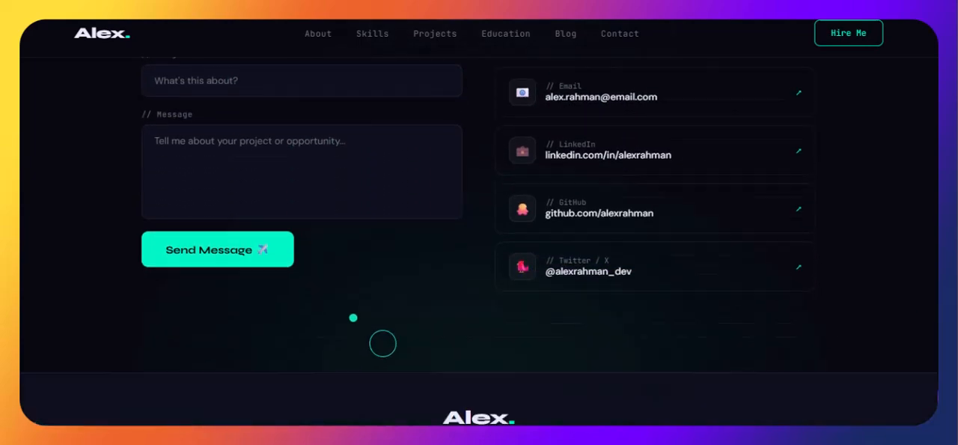
scroll(381, 197, "up", 15)
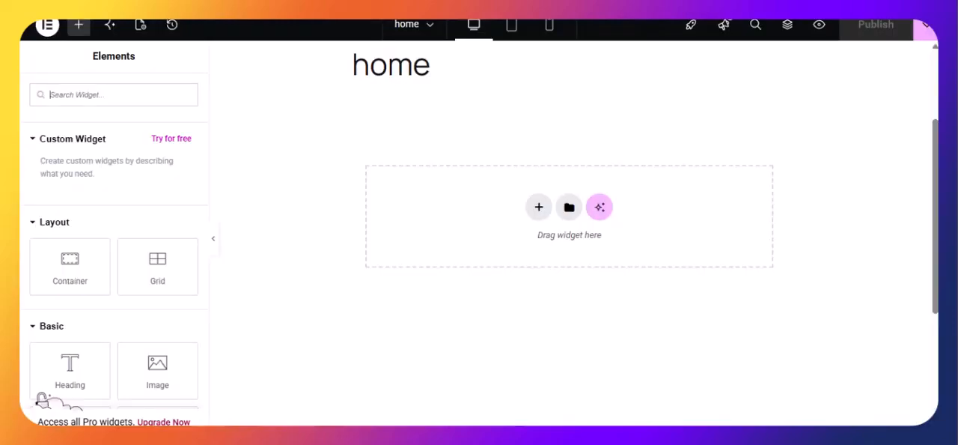
Step: Add a Flexbox container with a single-column, downward structure to the home page in Elementor
left_click(539, 207)
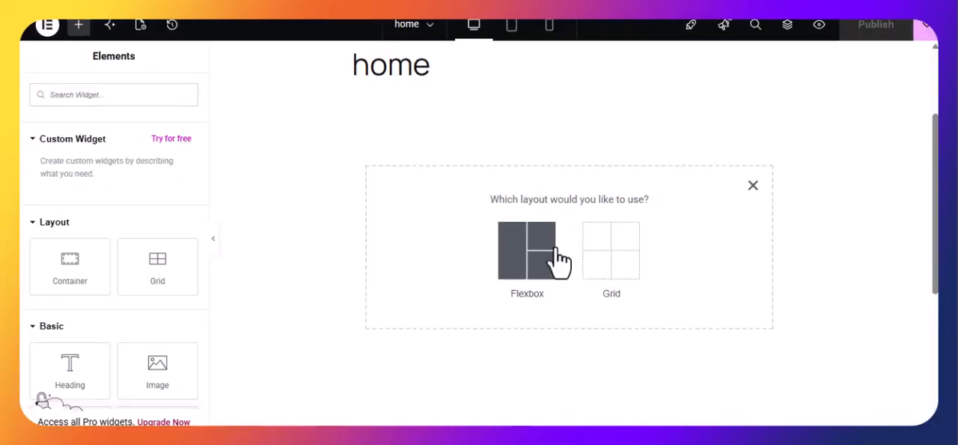
left_click(533, 261)
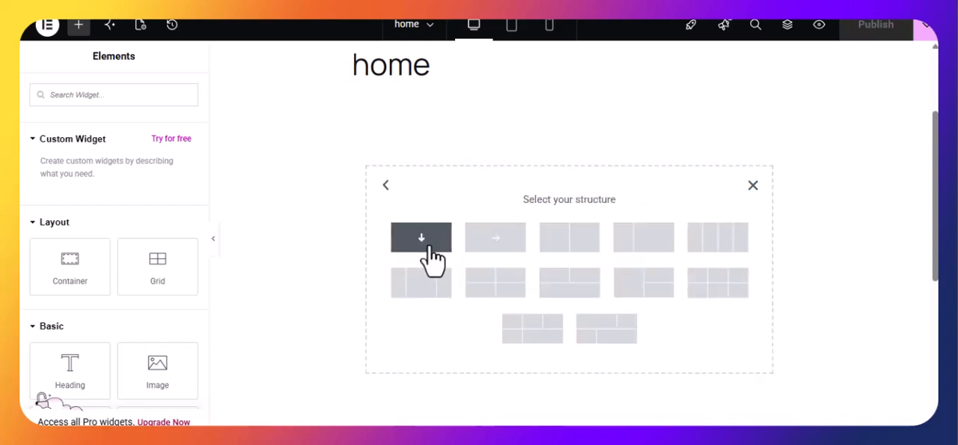
left_click(426, 244)
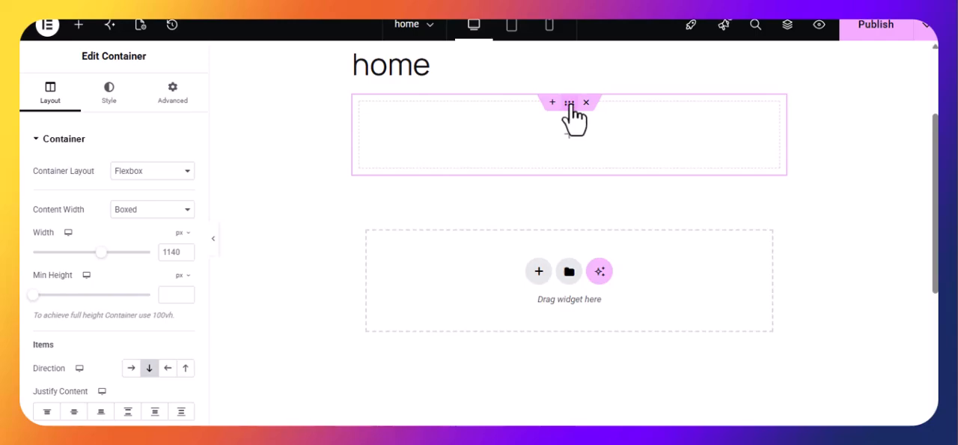
Step: Duplicate the empty container five times to stack further containers on the page
right_click(570, 106)
left_click(605, 81)
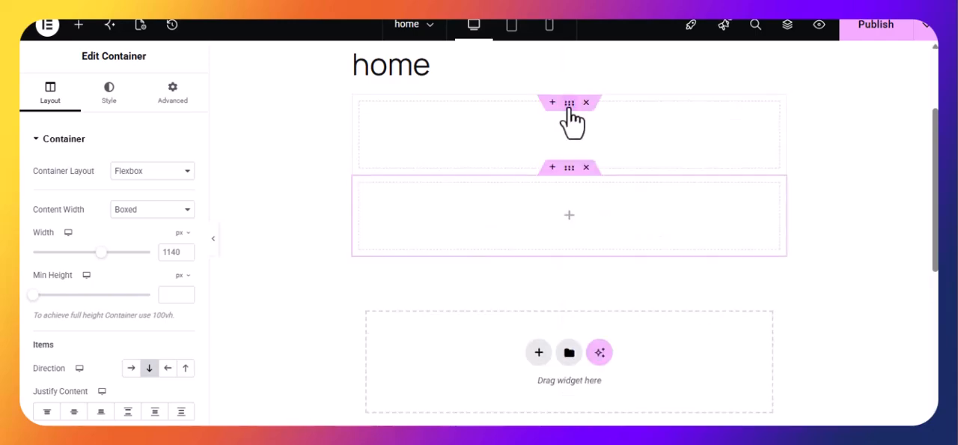
right_click(569, 107)
left_click(609, 84)
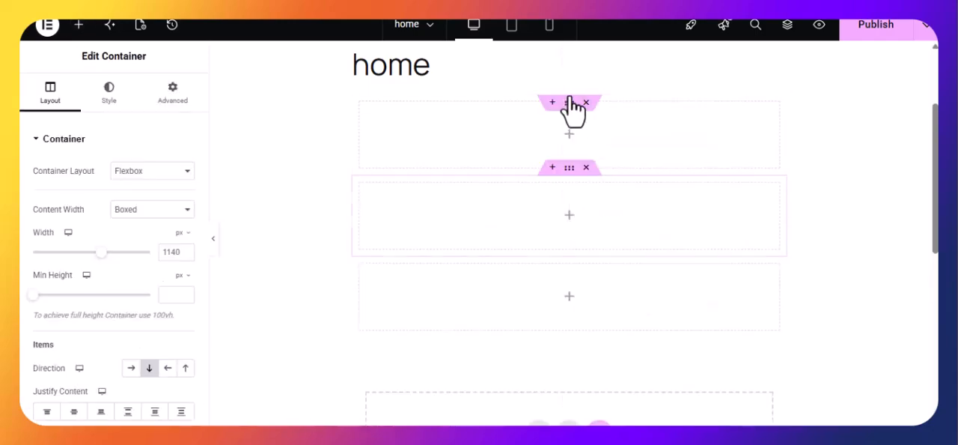
right_click(569, 111)
left_click(606, 81)
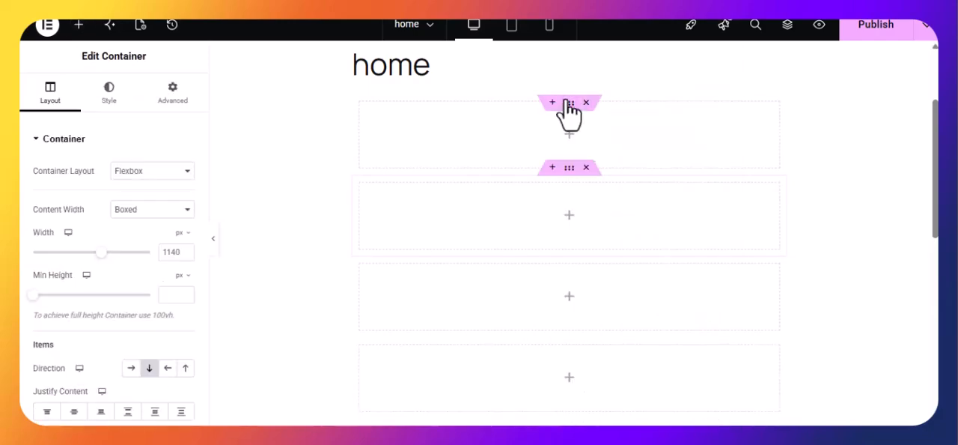
right_click(575, 105)
left_click(622, 80)
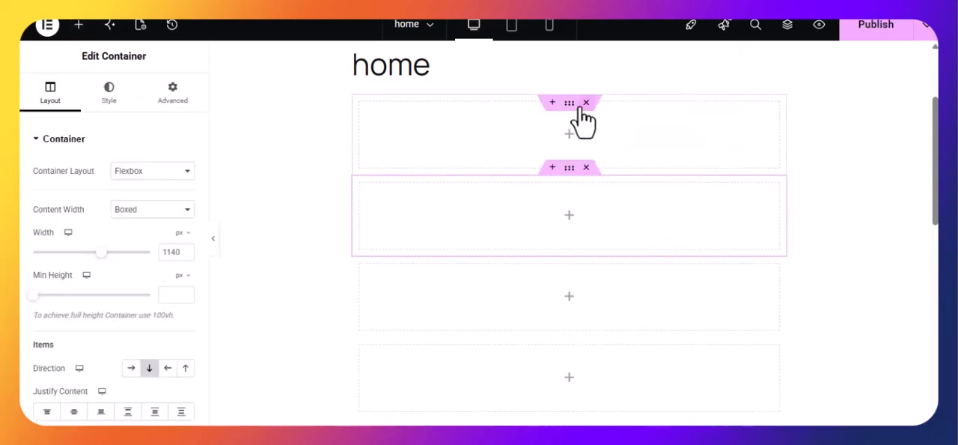
right_click(576, 105)
left_click(605, 81)
Step: Search the widgets for "code" and place an HTML widget in the second container
left_click(569, 139)
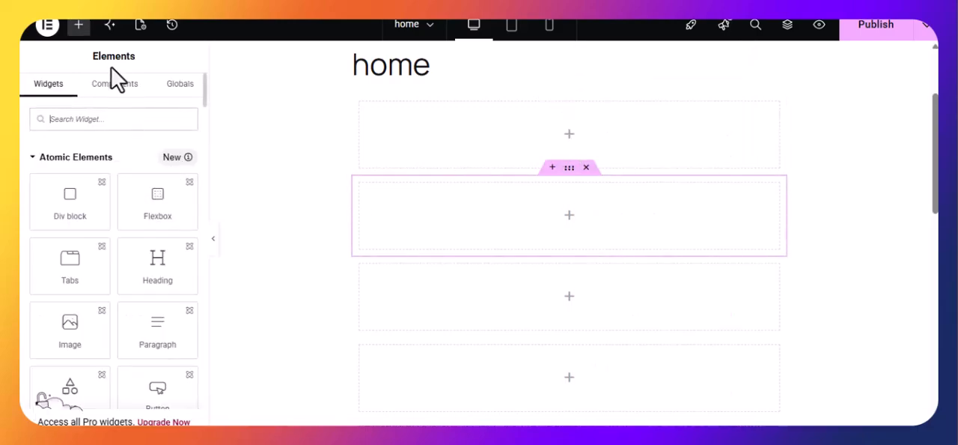
type("code")
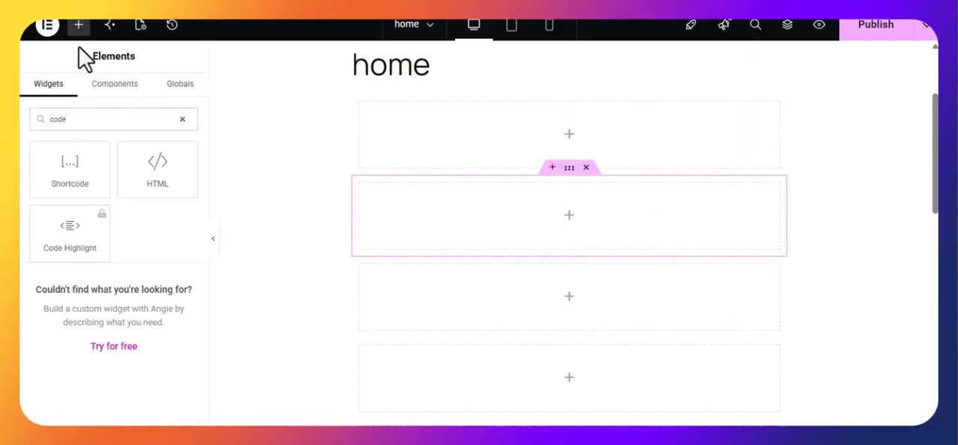
left_click_drag(140, 182, 530, 243)
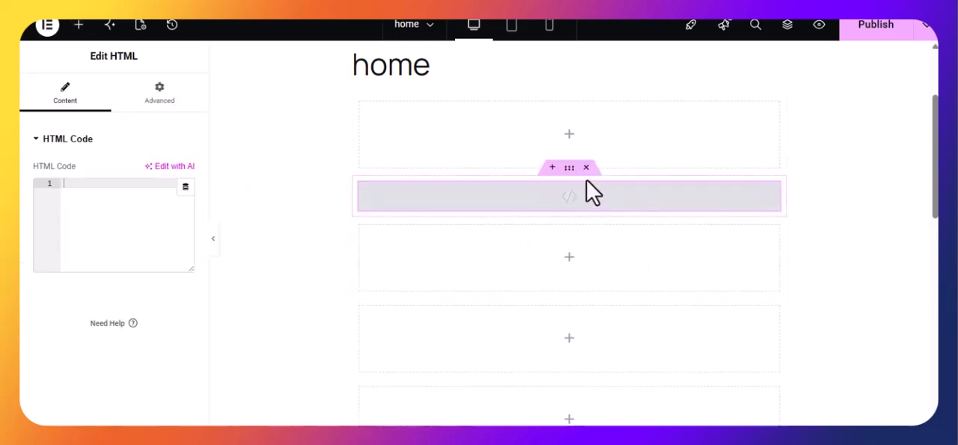
Step: Find the HTML widget with the search "code" and place one in the first container
left_click(574, 142)
type("code")
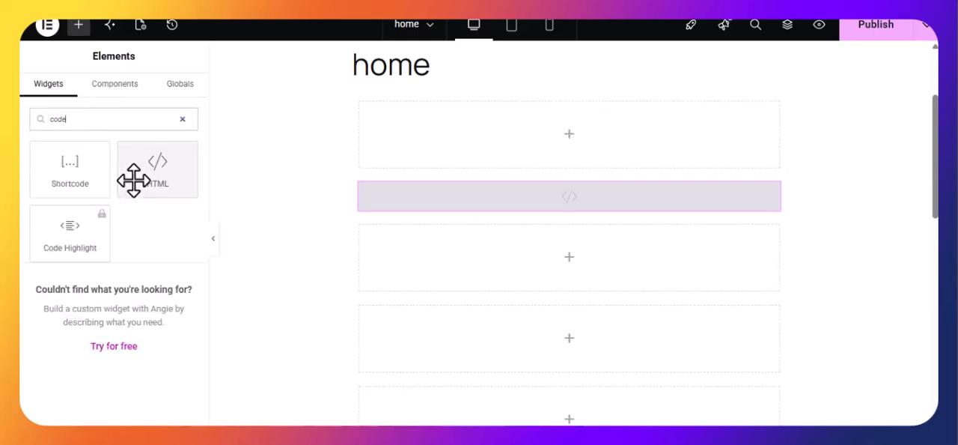
left_click_drag(135, 180, 557, 163)
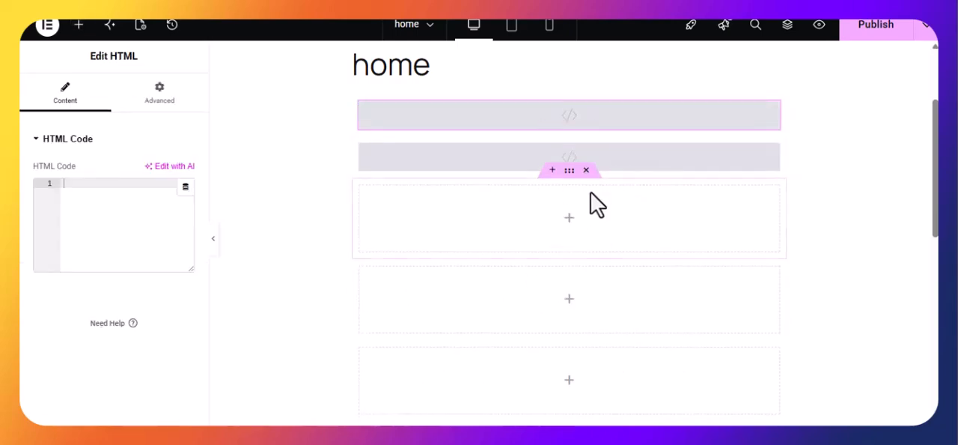
Step: Delete the empty containers below the two that hold HTML widgets
left_click(586, 170)
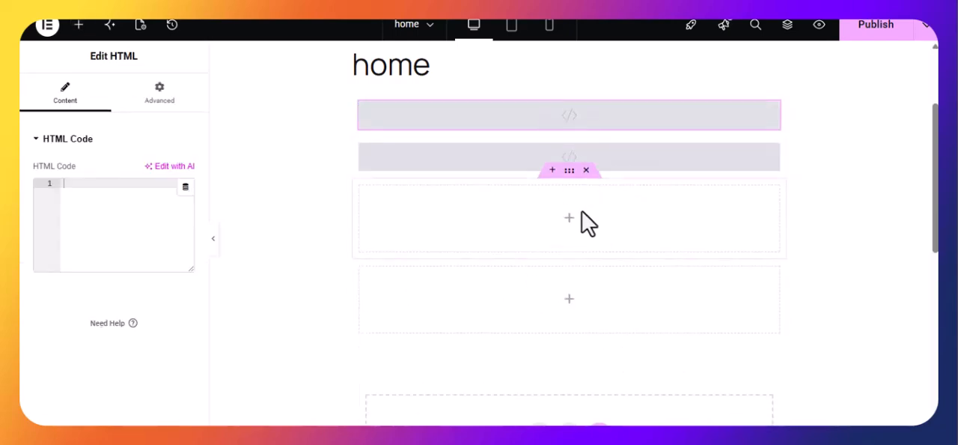
left_click(586, 171)
left_click(586, 170)
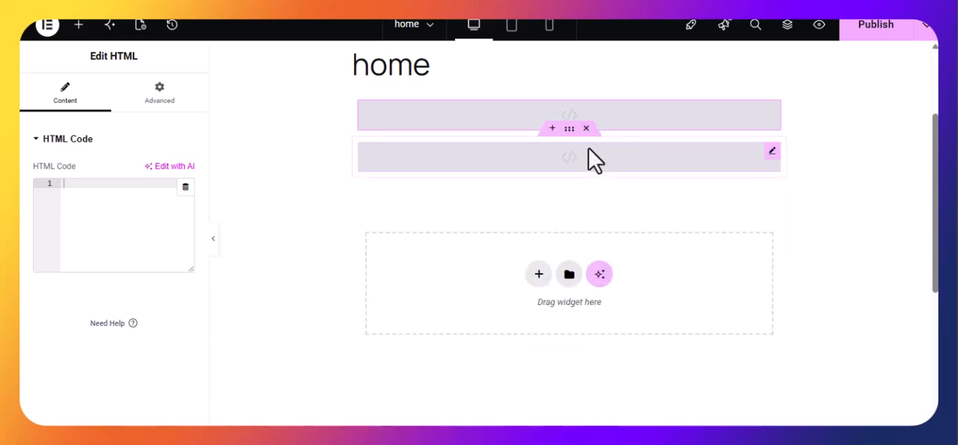
Step: Duplicate the containers holding HTML widgets six times to get a stack of eight on the home page
right_click(569, 133)
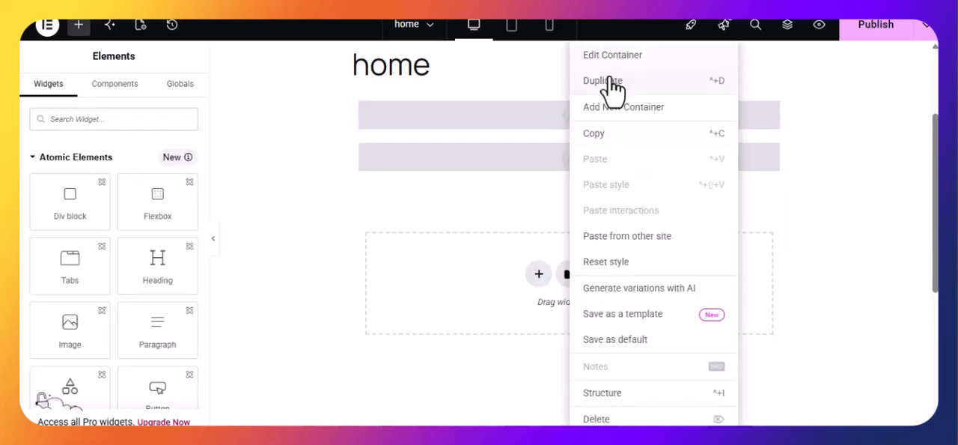
left_click(608, 81)
right_click(573, 174)
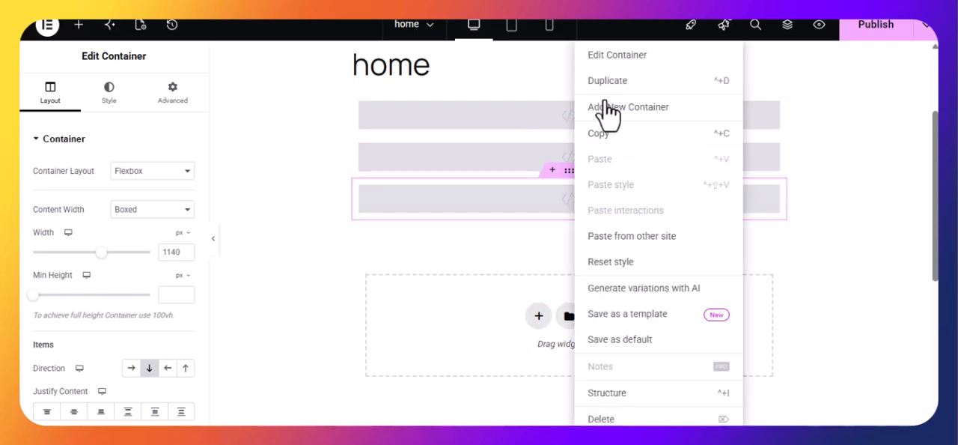
left_click(613, 82)
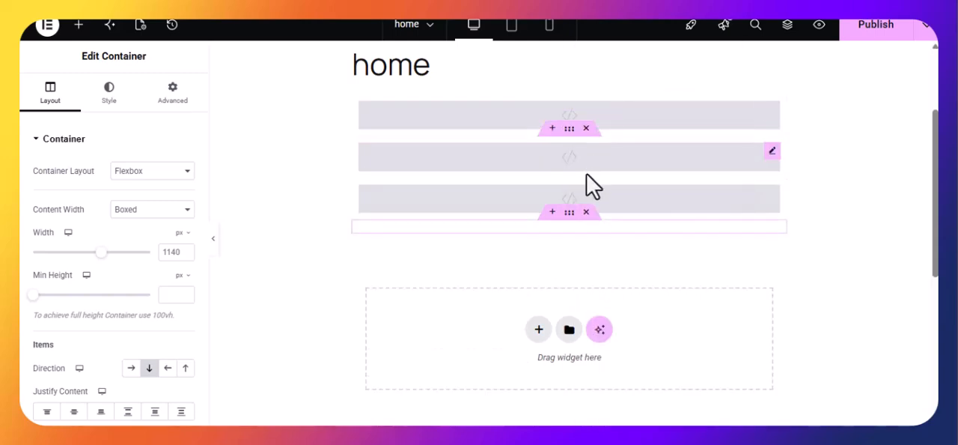
right_click(570, 214)
left_click(608, 82)
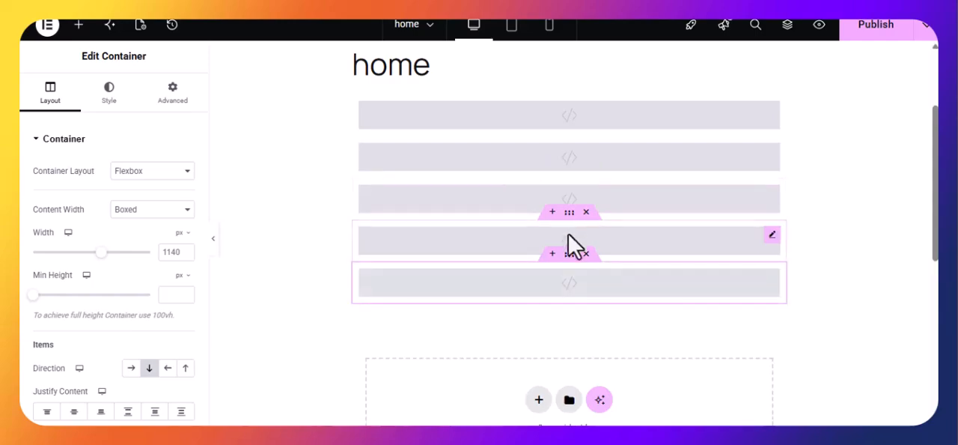
right_click(571, 275)
left_click(611, 84)
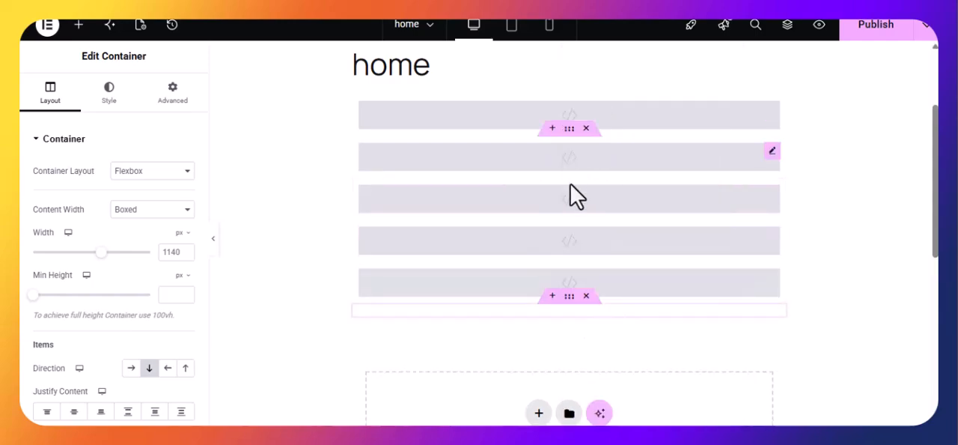
right_click(571, 192)
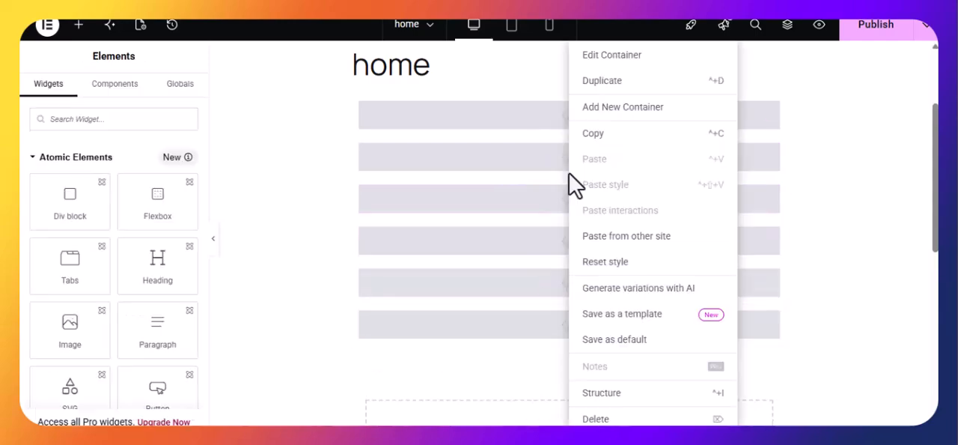
left_click(615, 81)
right_click(572, 118)
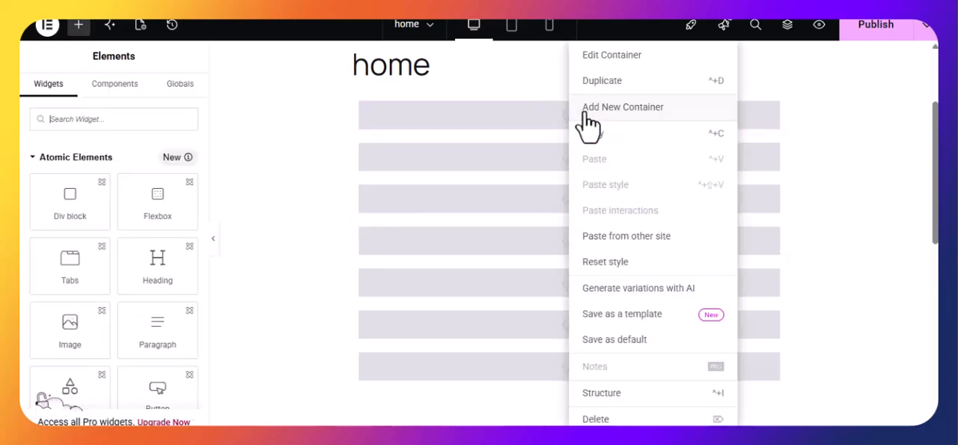
left_click(617, 82)
Step: Copy the hero section of portfolio.html in VS Code and paste its code into the first HTML widget in Elementor
left_click(494, 118)
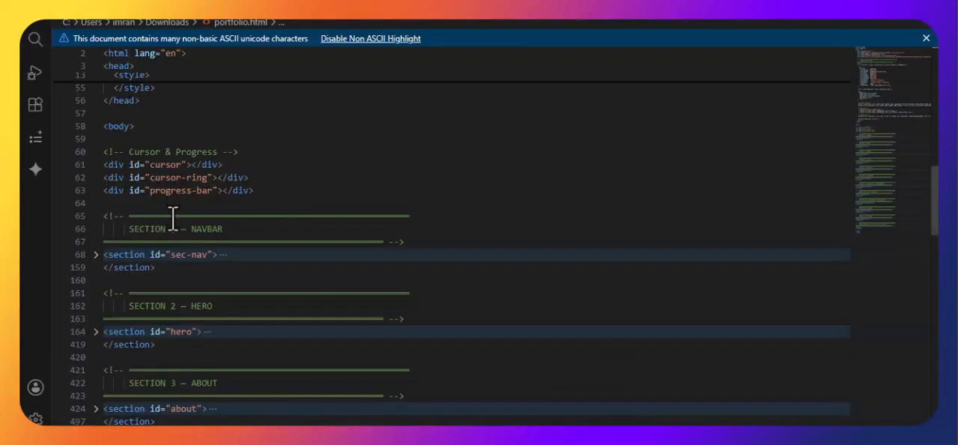
left_click_drag(161, 274, 75, 261)
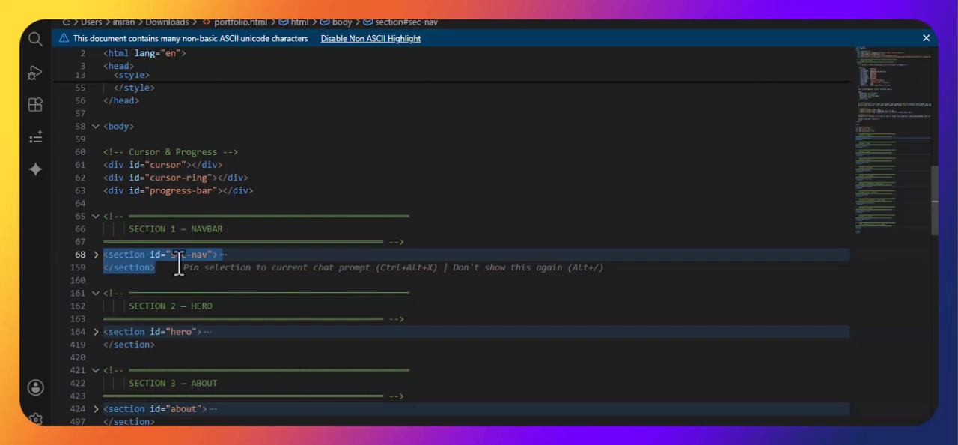
scroll(177, 296, "down", 1)
left_click_drag(176, 311, 77, 299)
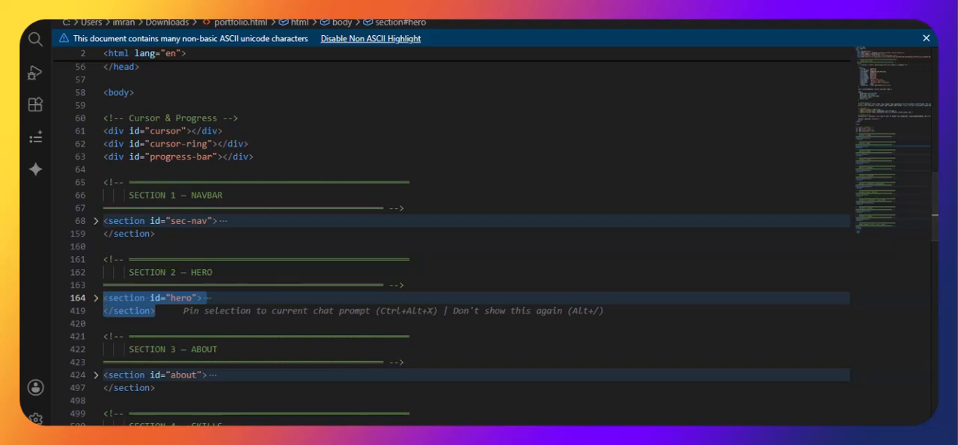
key("alt+Tab")
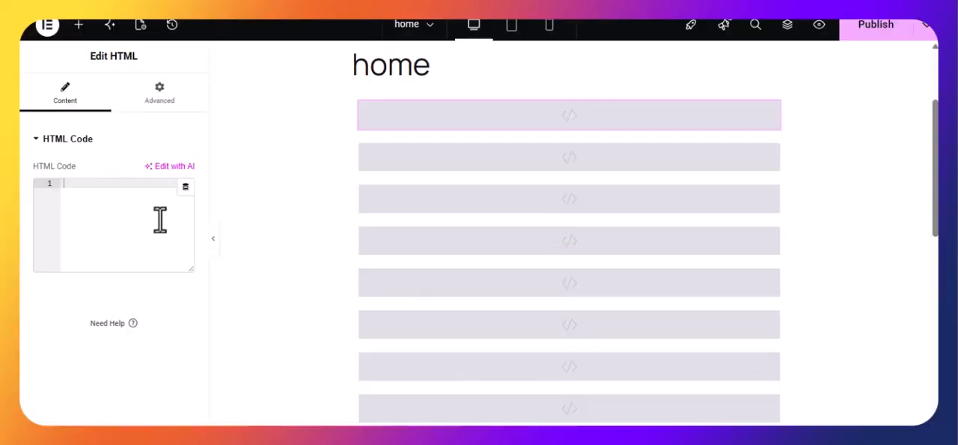
key("ctrl+v")
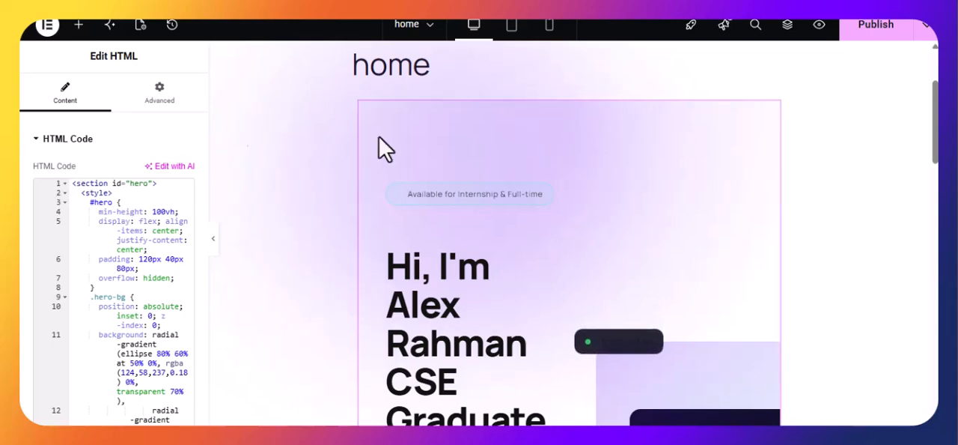
Step: Copy the about section of portfolio.html in VS Code and paste its code into the second HTML widget in Elementor
scroll(734, 131, "up", 3)
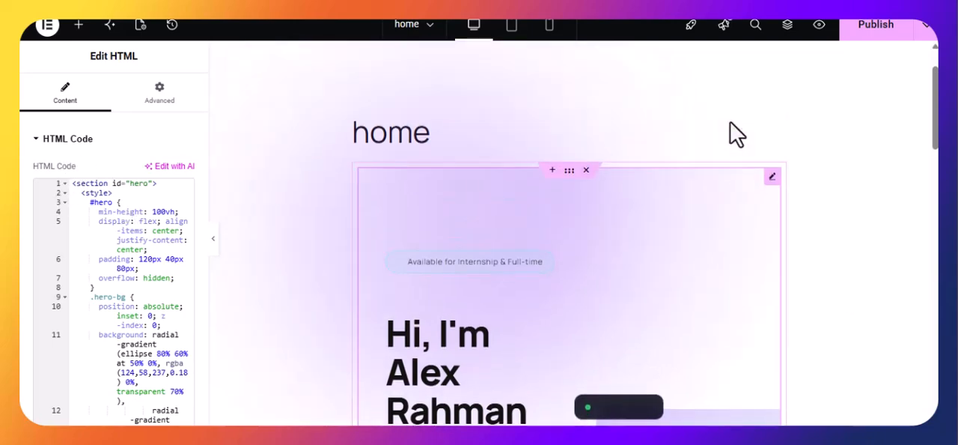
scroll(726, 165, "down", 3)
scroll(71, 281, "down", 3)
scroll(86, 270, "up", 3)
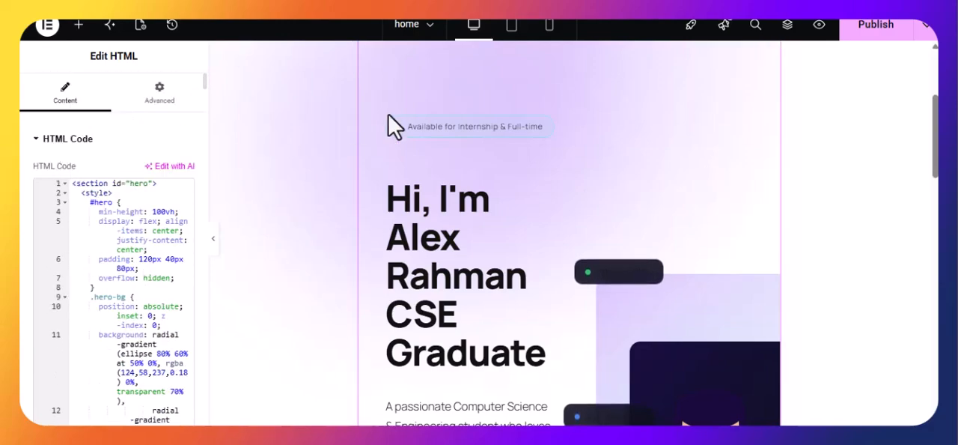
scroll(588, 203, "down", 6)
scroll(617, 265, "down", 3)
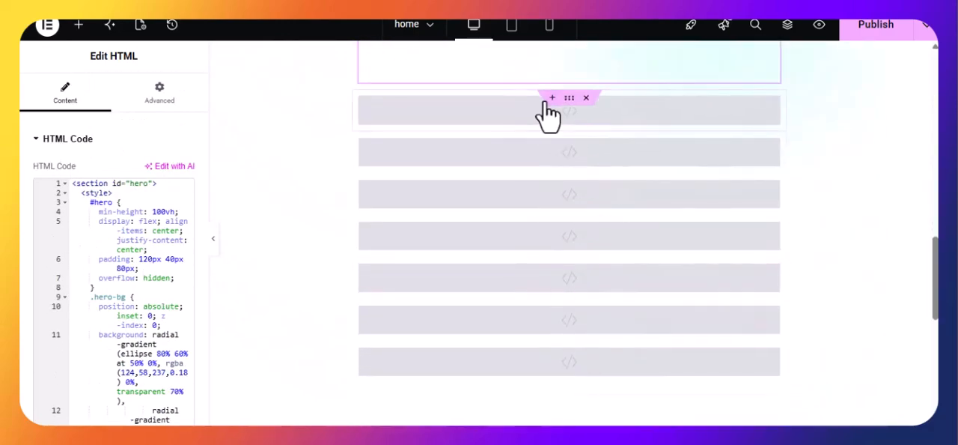
left_click(533, 107)
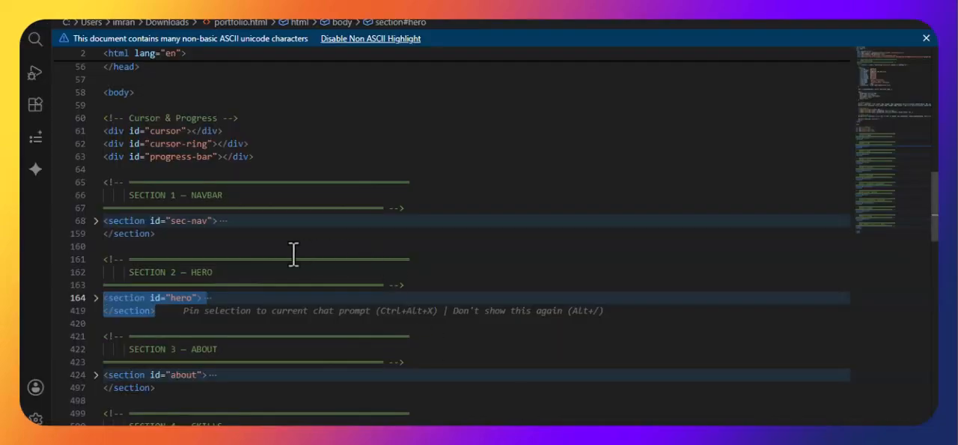
scroll(188, 322, "down", 3)
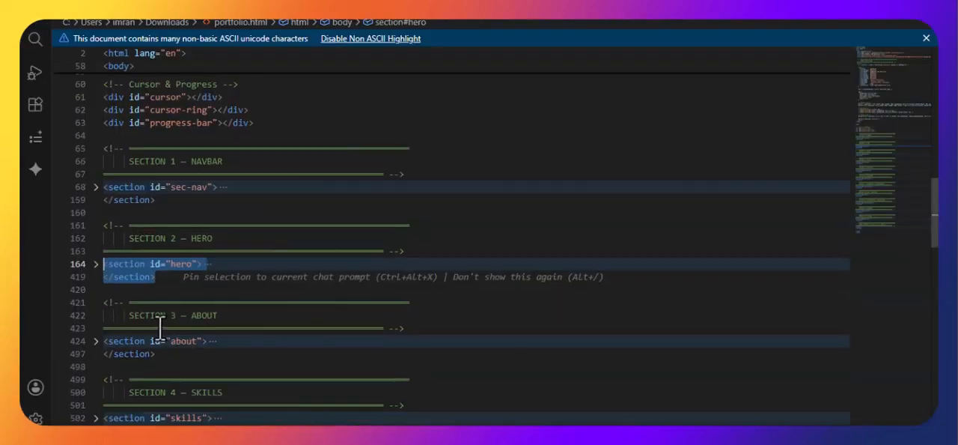
left_click_drag(160, 321, 54, 306)
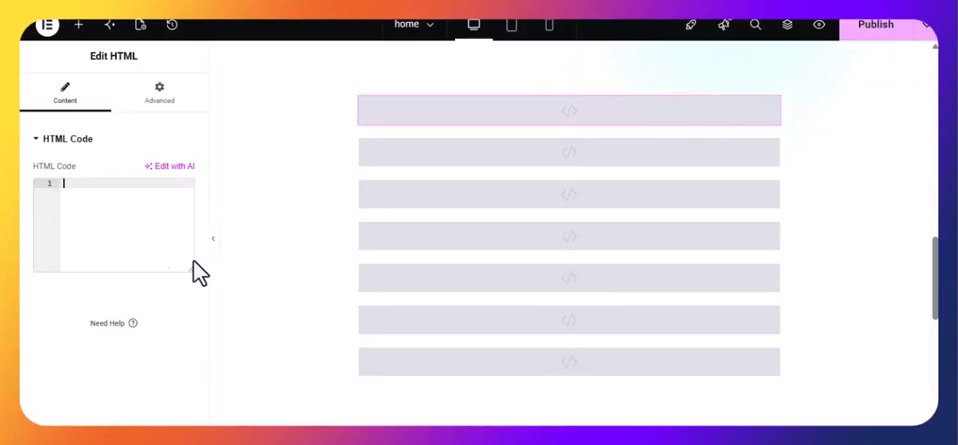
key("ctrl+v")
Step: Copy the skills section of portfolio.html in VS Code and paste its code into the third HTML widget in Elementor
scroll(479, 220, "down", 10)
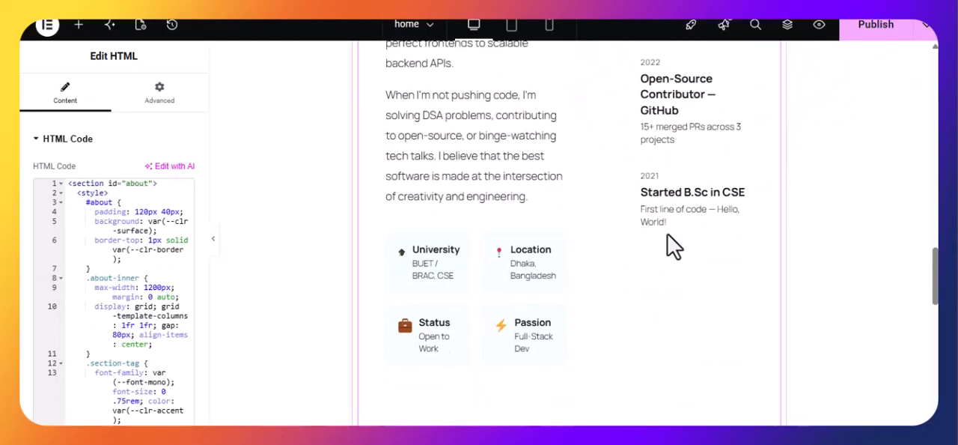
scroll(651, 247, "down", 4)
left_click(488, 207)
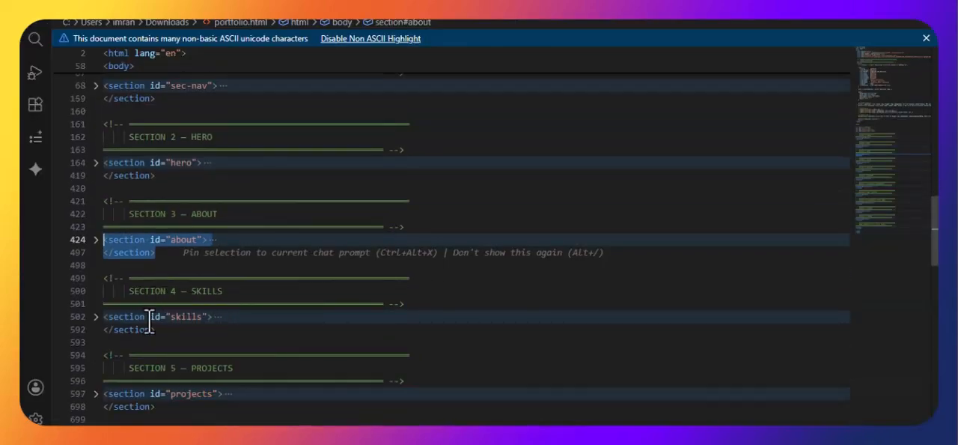
left_click_drag(164, 329, 91, 323)
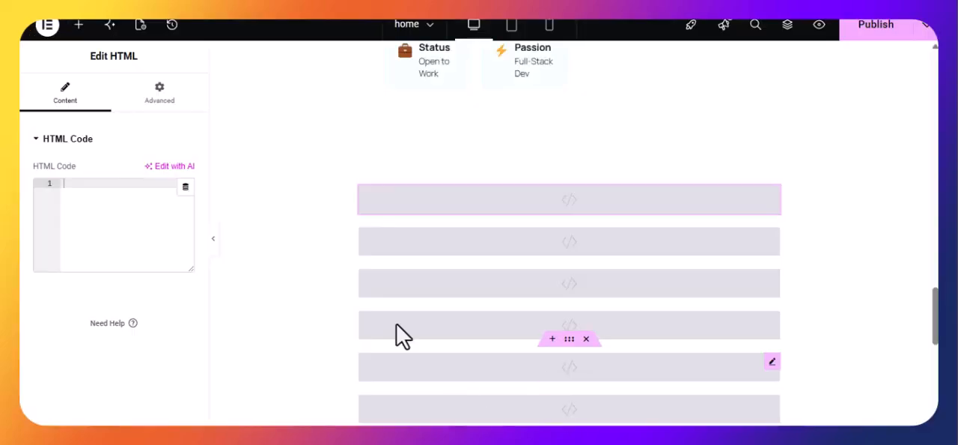
left_click(135, 222)
key("ctrl+v")
Step: Copy the projects section of portfolio.html in VS Code and paste its code into the fourth HTML widget in Elementor
scroll(695, 255, "down", 3)
scroll(594, 218, "down", 10)
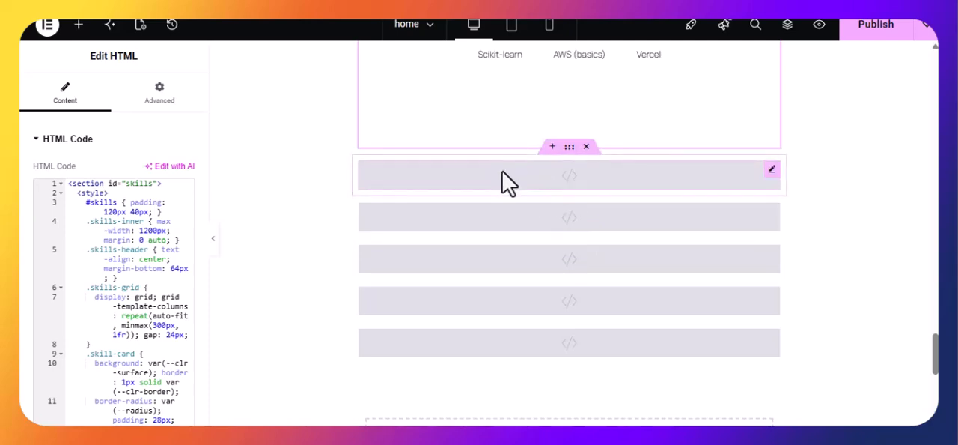
left_click(507, 182)
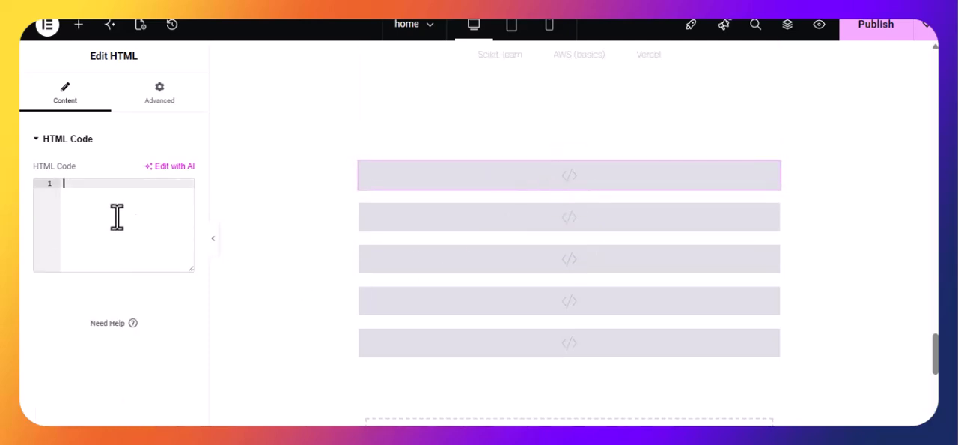
left_click(575, 440)
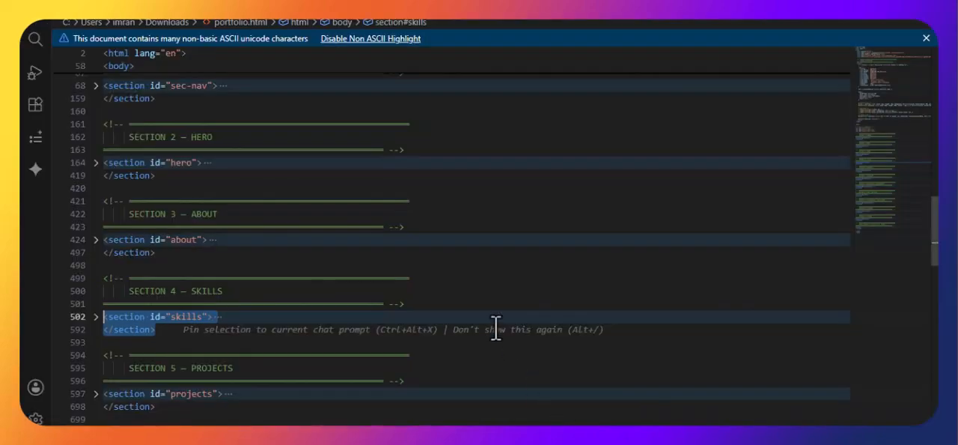
scroll(204, 297, "down", 3)
left_click_drag(156, 306, 95, 295)
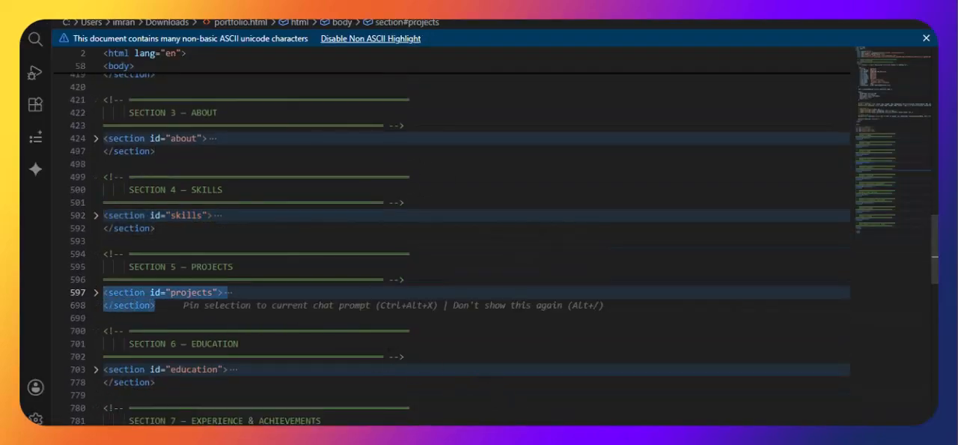
key("alt+Tab")
key("ctrl+v")
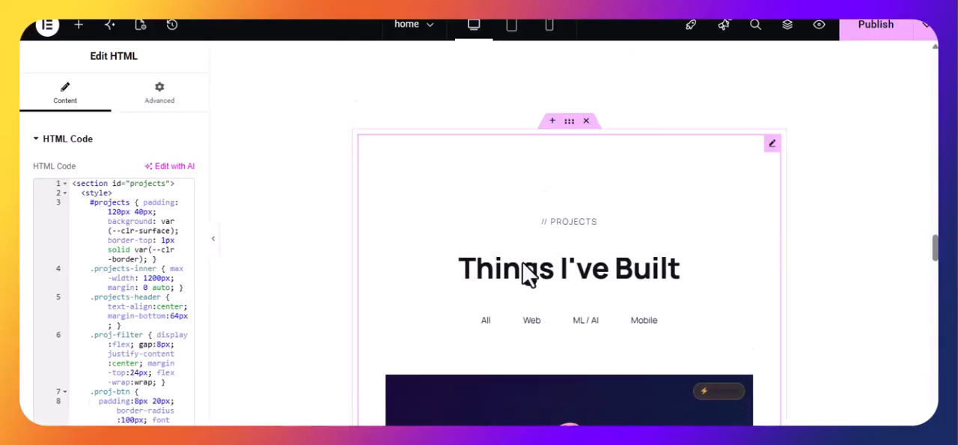
Step: Copy the education section of portfolio.html in VS Code and paste its code into the fifth HTML widget in Elementor
scroll(524, 274, "down", 3)
scroll(529, 272, "up", 1)
scroll(524, 277, "down", 5)
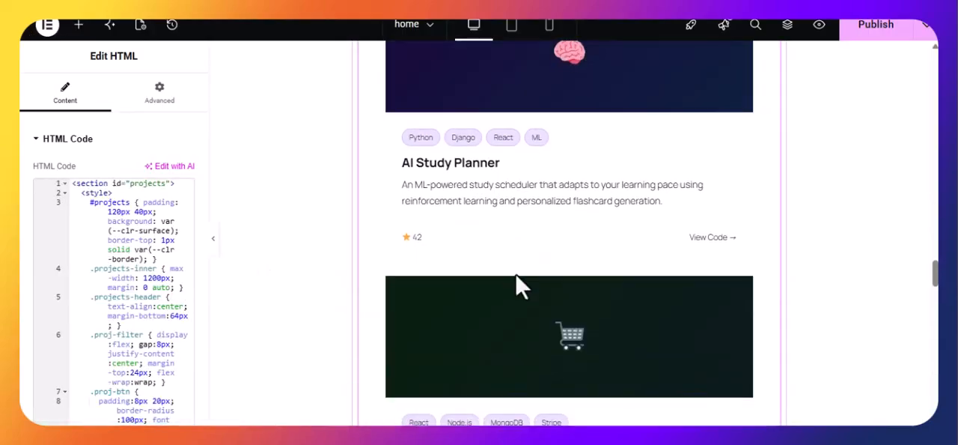
scroll(533, 251, "down", 10)
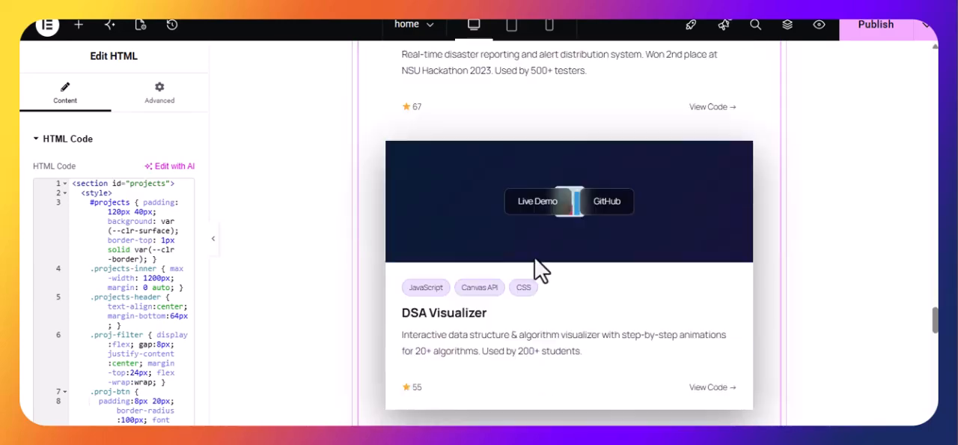
scroll(537, 262, "down", 10)
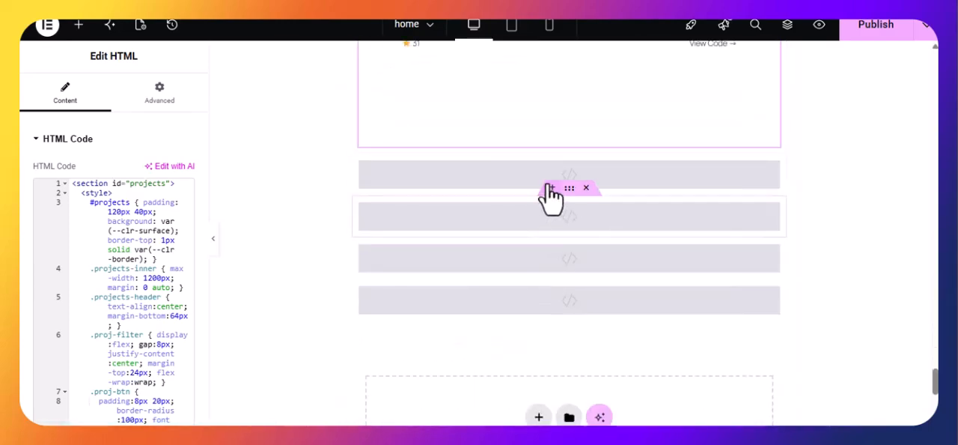
left_click(522, 178)
key("alt+Tab")
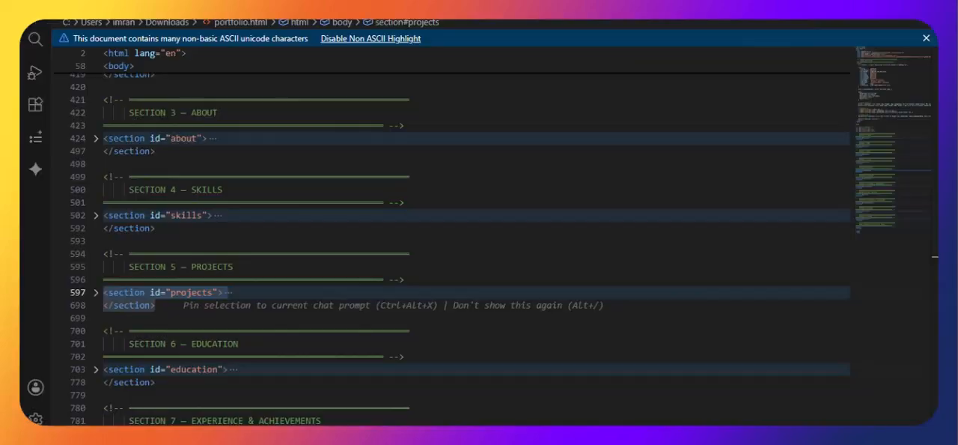
scroll(198, 238, "down", 2)
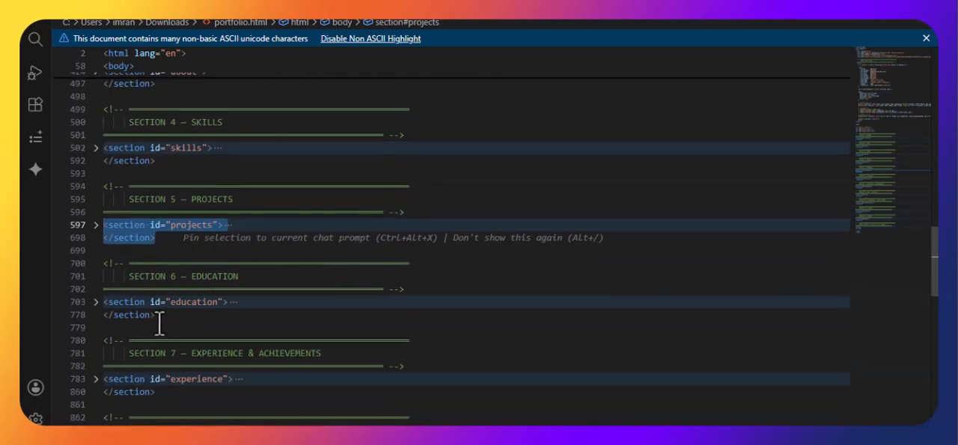
left_click_drag(159, 322, 96, 304)
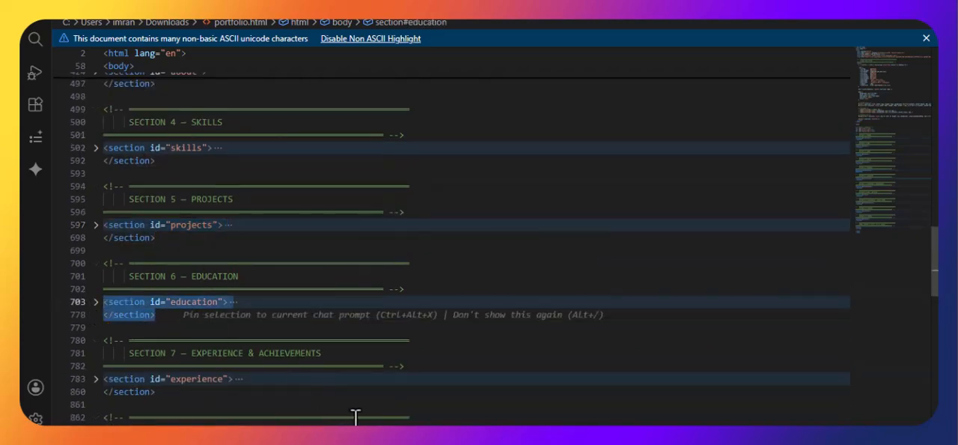
key("alt+Tab")
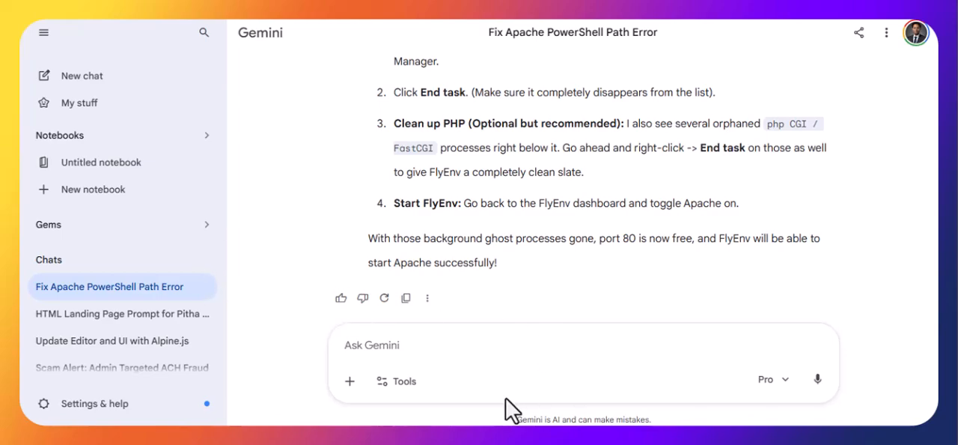
key("ctrl+Tab")
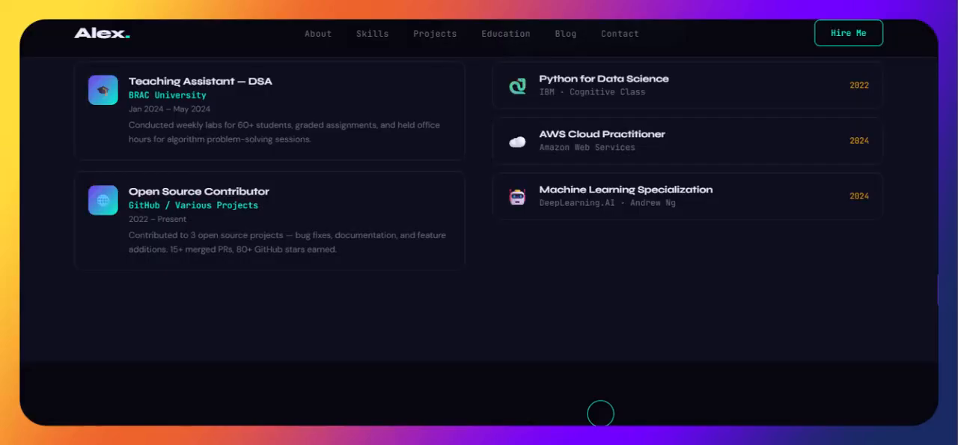
key("ctrl+Tab")
key("ctrl+v")
scroll(555, 252, "down", 8)
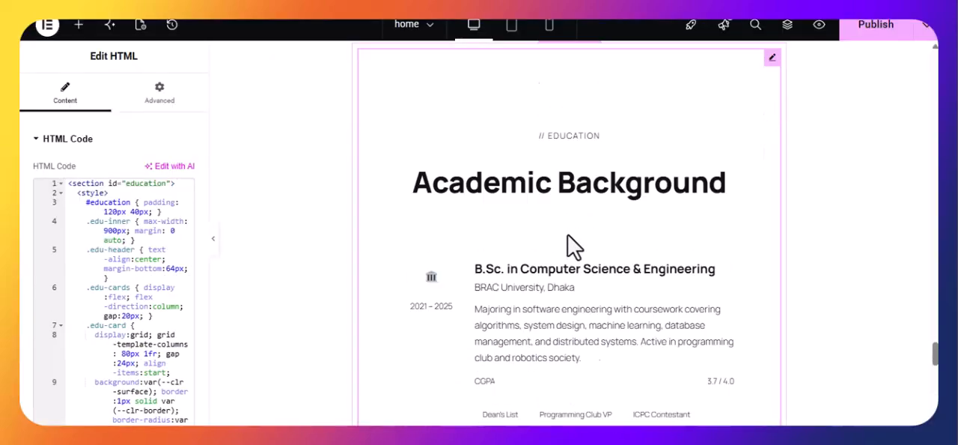
Step: Copy the experience section of portfolio.html in VS Code and paste its code into the sixth HTML widget in Elementor
left_click(525, 191)
key("alt+Tab")
scroll(152, 260, "down", 2)
left_click_drag(152, 337, 85, 309)
key("alt+Tab")
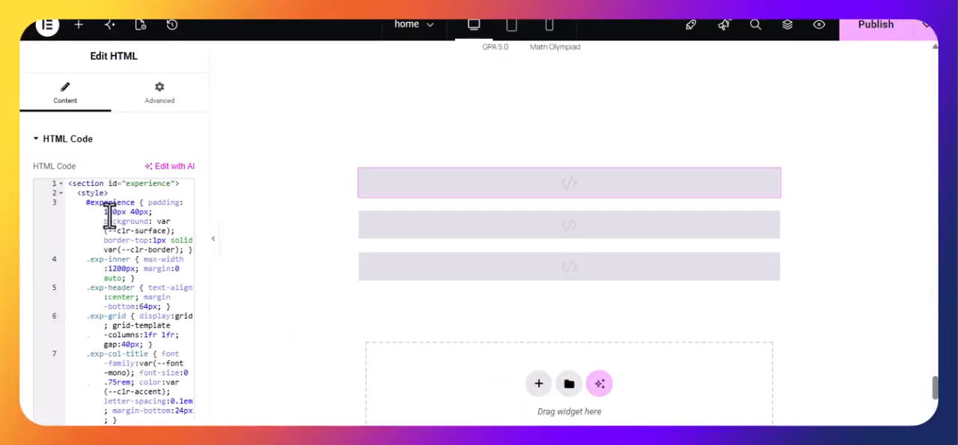
key("ctrl+v")
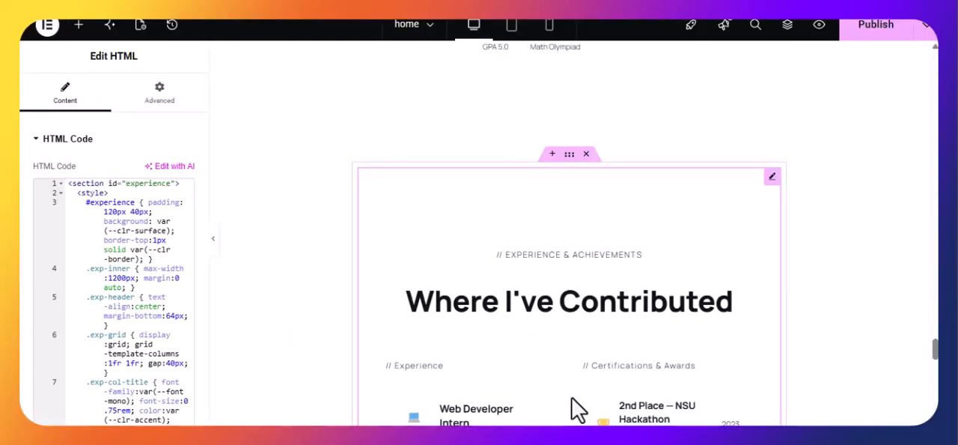
Step: Copy the blog section of portfolio.html in VS Code and paste its code into the seventh HTML widget in Elementor
key("alt+Tab")
scroll(155, 299, "down", 2)
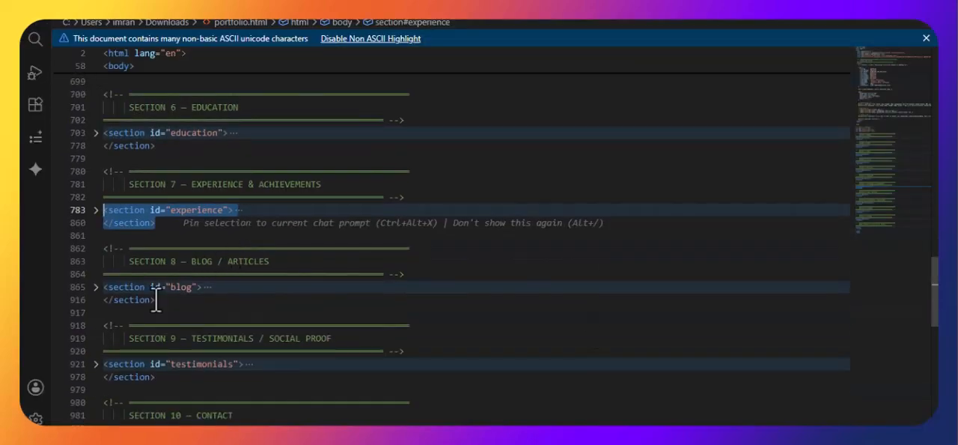
left_click_drag(165, 303, 65, 286)
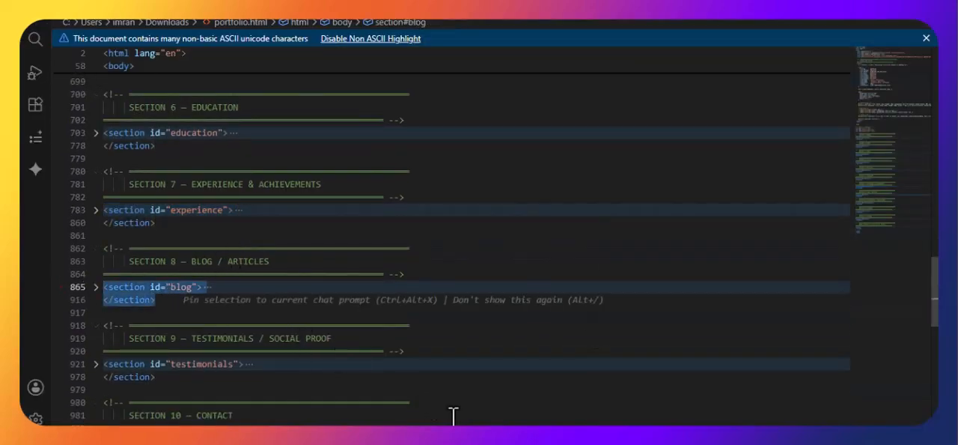
key("alt+Tab")
scroll(667, 242, "down", 10)
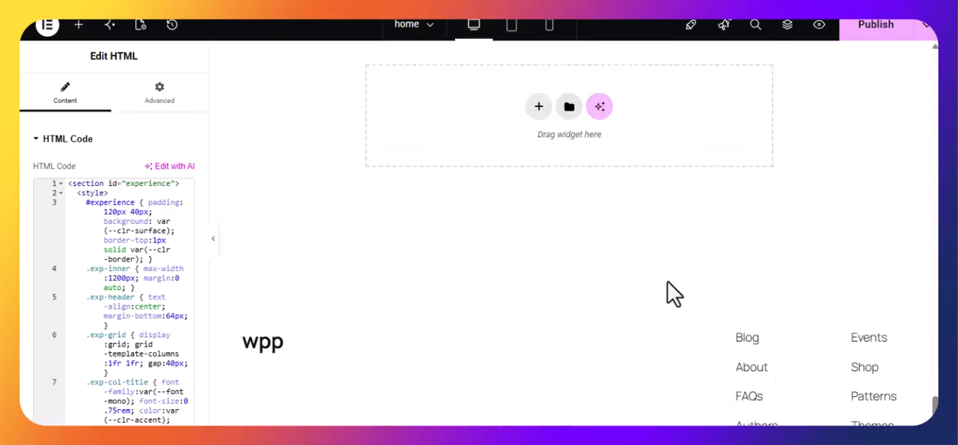
scroll(561, 165, "up", 4)
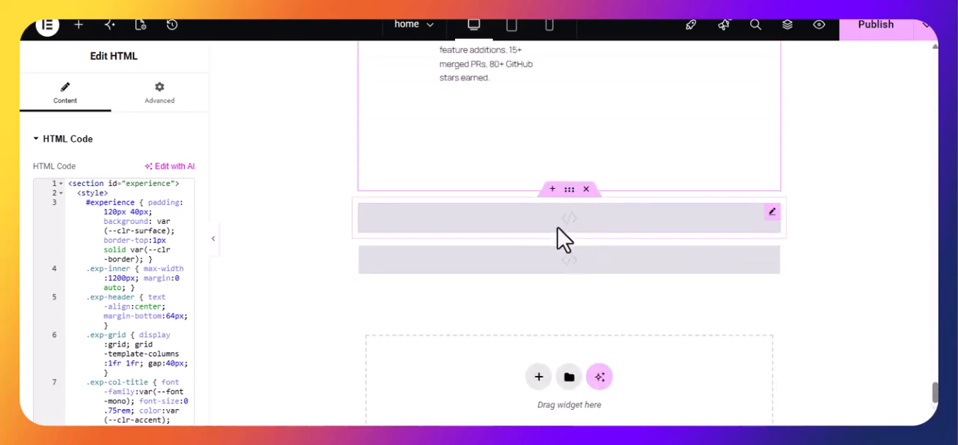
left_click(558, 225)
left_click(94, 222)
key("ctrl+v")
Step: Select the last empty HTML widget, copy the testimonials section of portfolio.html in VS Code, and return to the Elementor editor
scroll(894, 316, "down", 10)
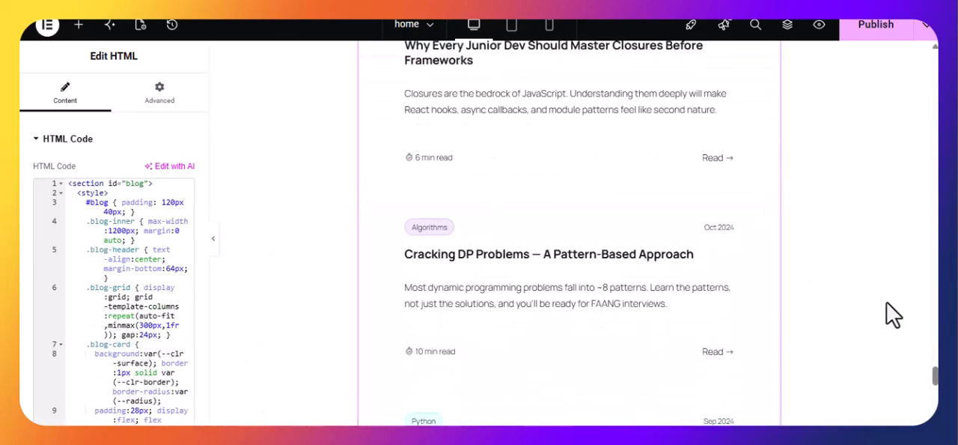
scroll(623, 268, "down", 5)
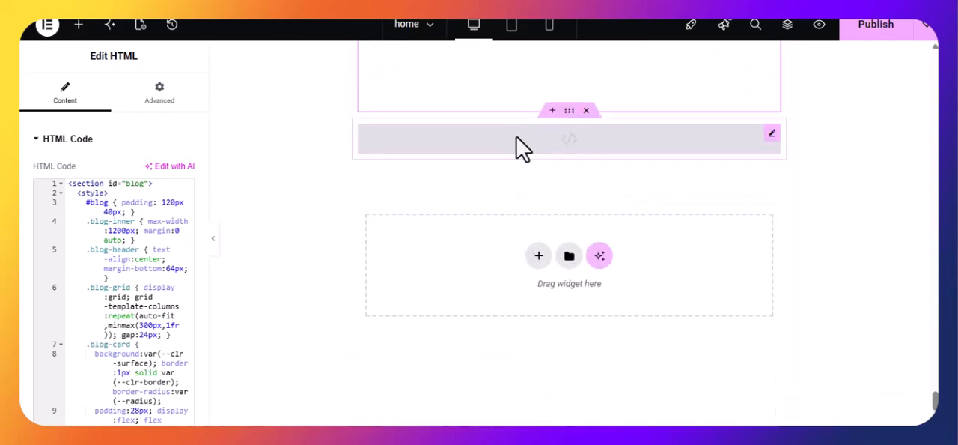
left_click(520, 143)
left_click(582, 435)
scroll(361, 330, "down", 4)
scroll(213, 292, "down", 2)
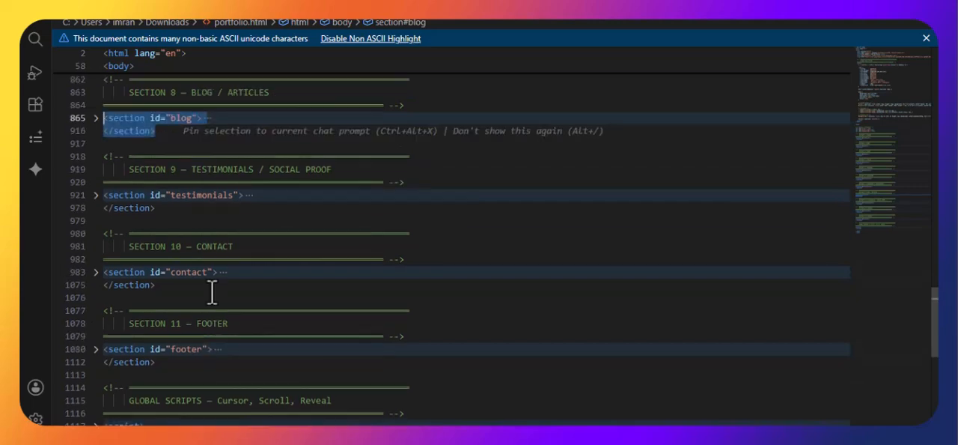
left_click_drag(167, 215, 23, 196)
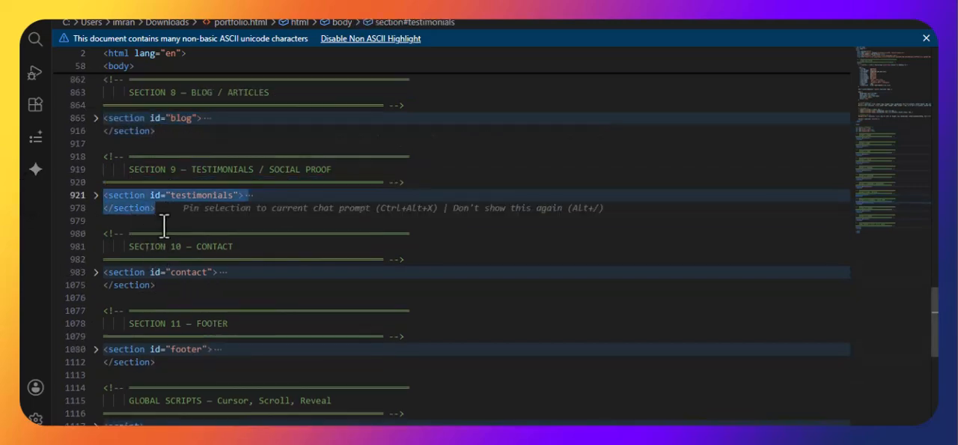
left_click(410, 393)
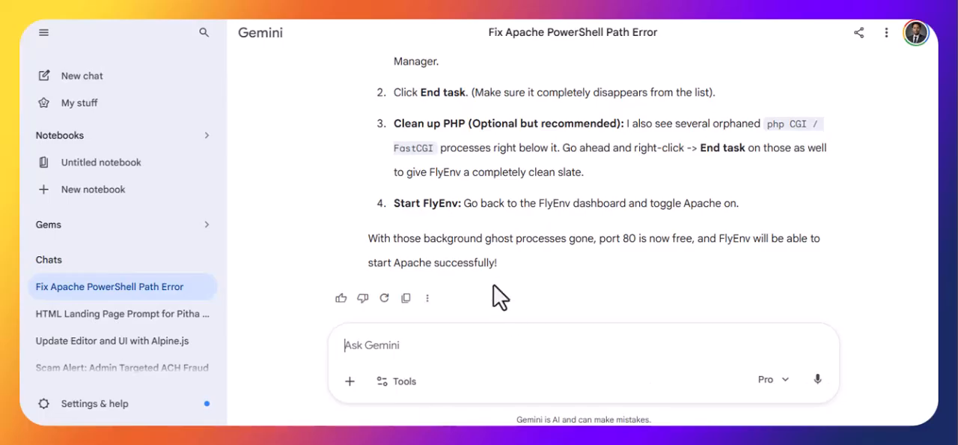
left_click(497, 409)
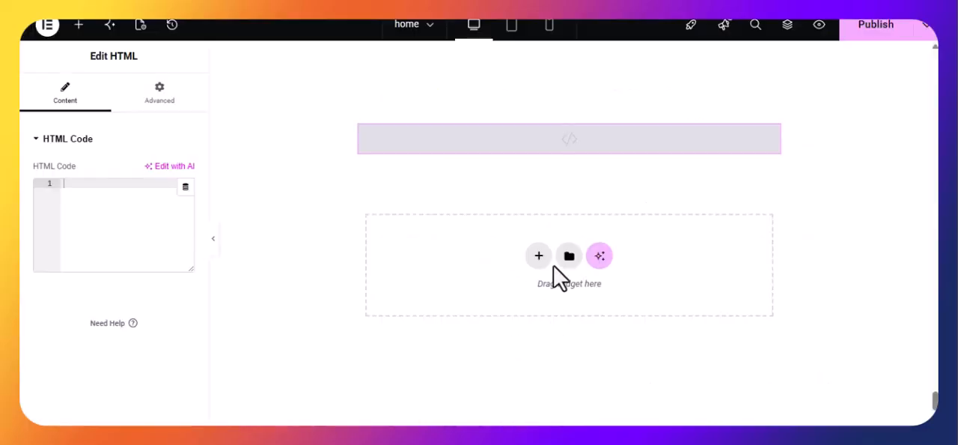
Step: Duplicate the container of the last empty HTML widget twice
right_click(575, 112)
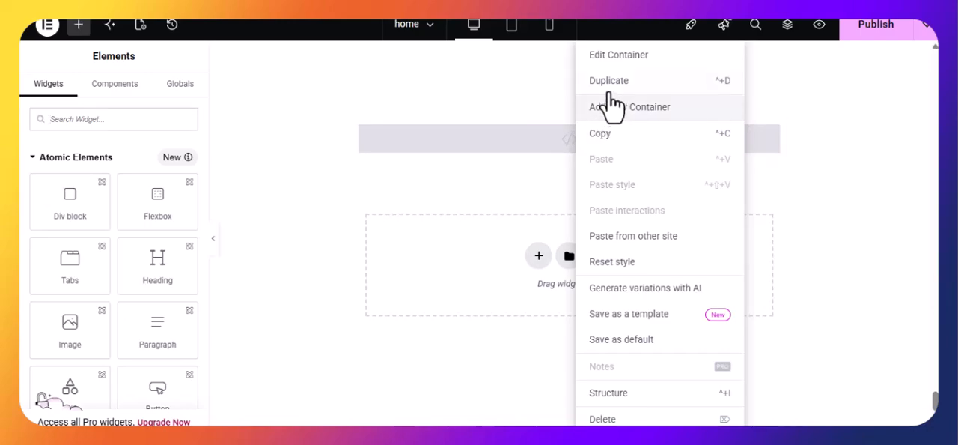
left_click(612, 107)
right_click(573, 121)
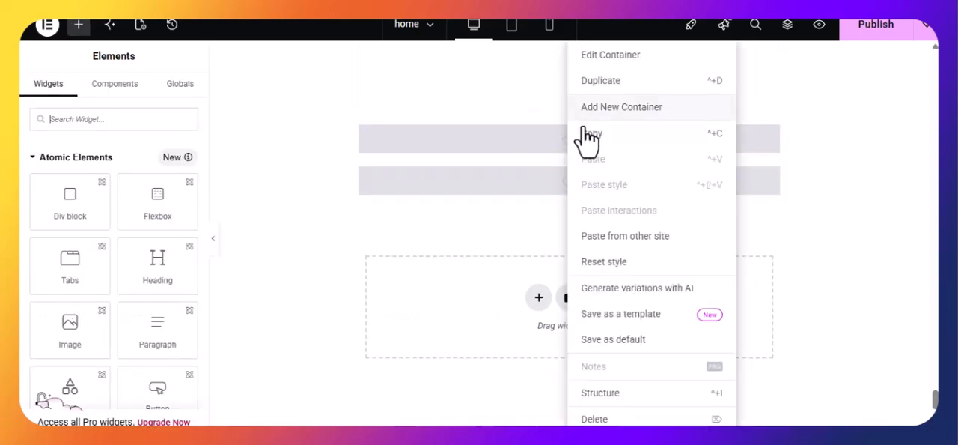
left_click(611, 107)
Step: Paste the testimonials code into the first of the empty HTML widgets, below the blog section
left_click(514, 140)
left_click(130, 257)
key("ctrl+v")
Step: Copy the contact section of portfolio.html in VS Code and paste its code into the HTML widget below the testimonials in Elementor
scroll(538, 233, "down", 4)
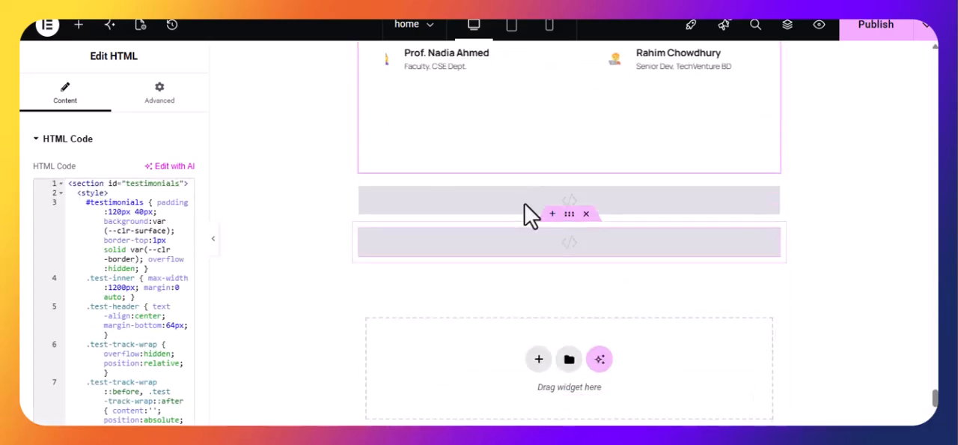
left_click(516, 203)
key("alt+Tab")
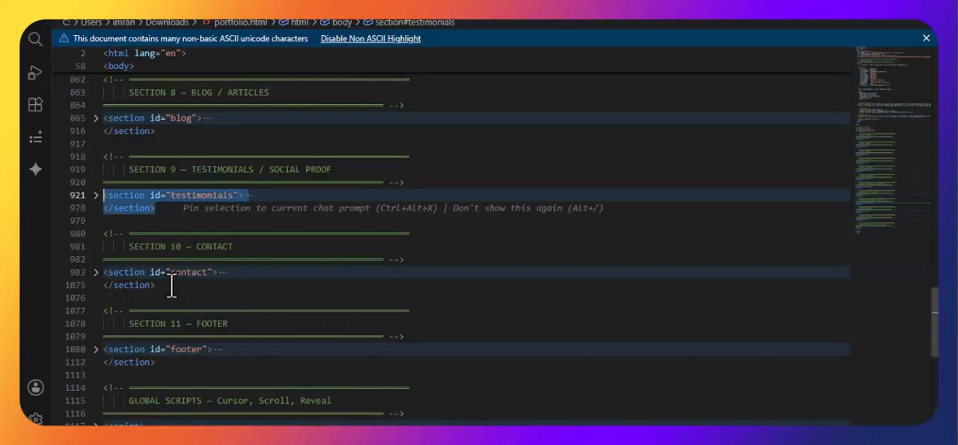
left_click_drag(160, 285, 89, 278)
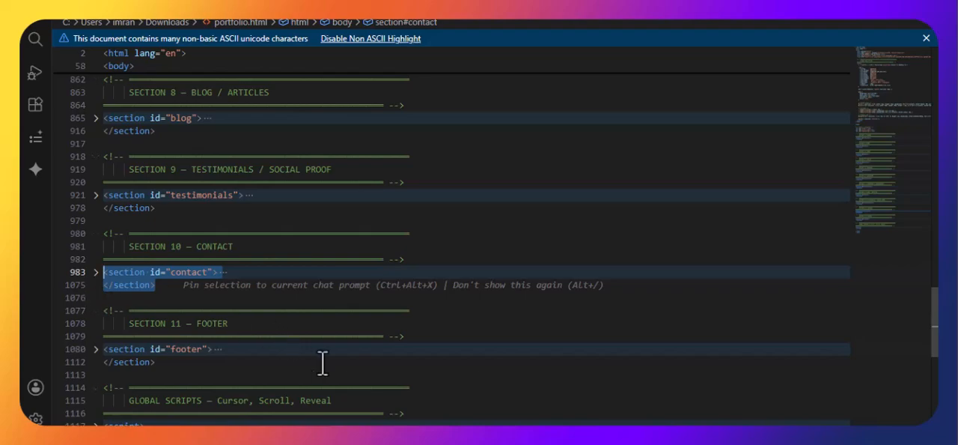
key("alt+Tab")
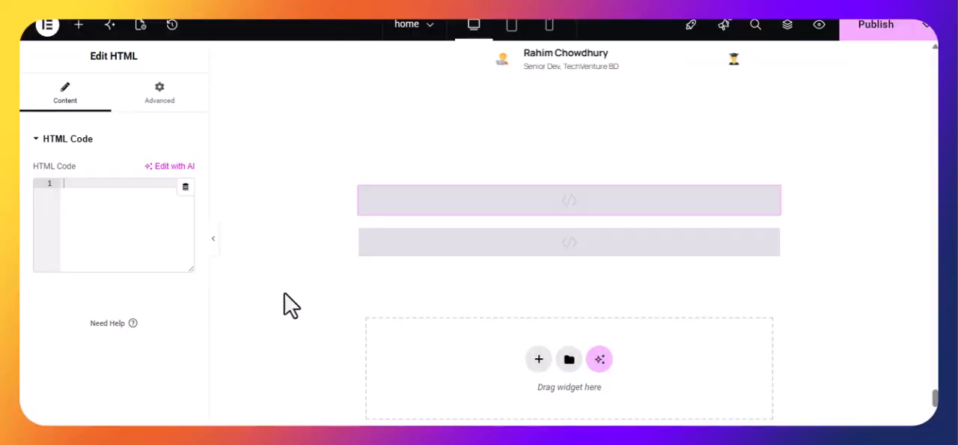
left_click(165, 240)
key("ctrl+v")
Step: Check the remaining footer section of portfolio.html in VS Code, and delete the leftover empty HTML widget's container below the contact section in Elementor
scroll(580, 307, "down", 10)
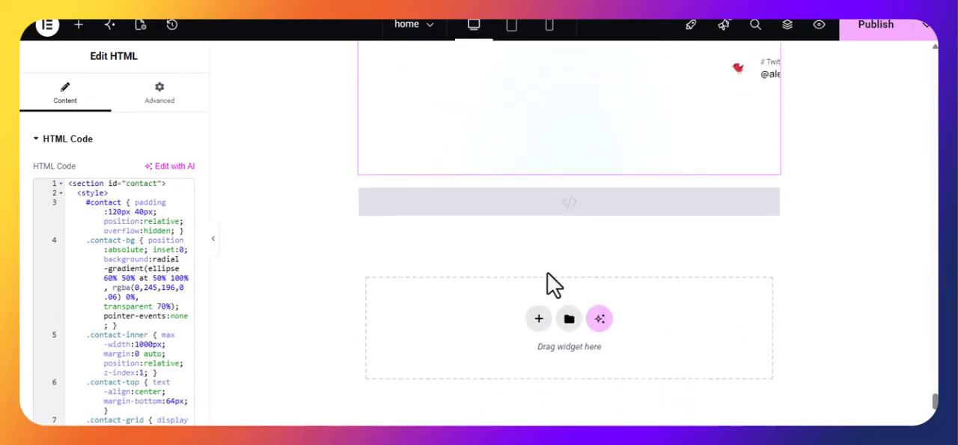
left_click(555, 206)
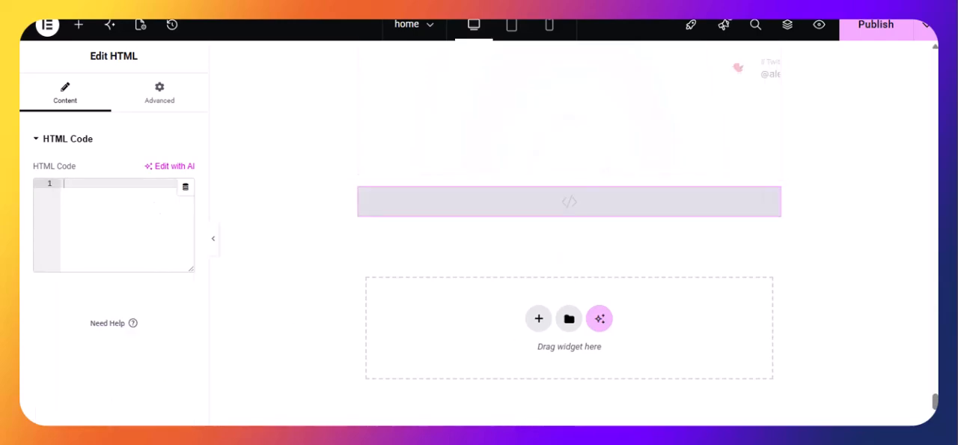
key("alt+Tab")
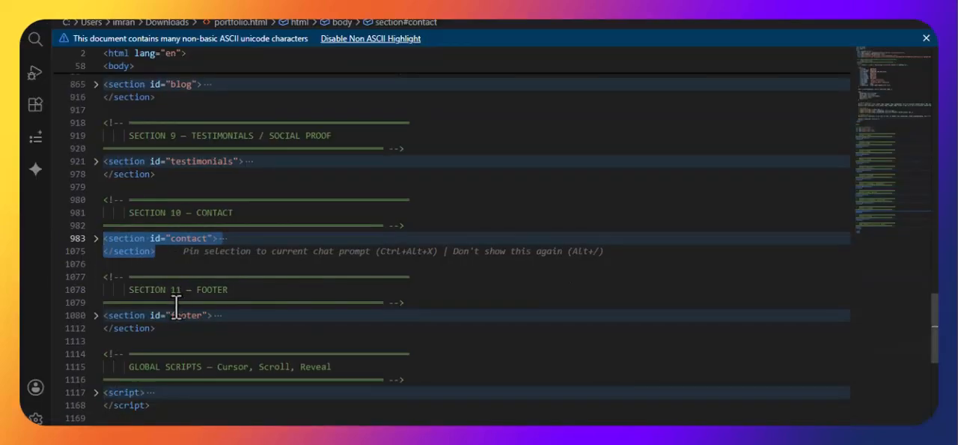
mouse_move(585, 438)
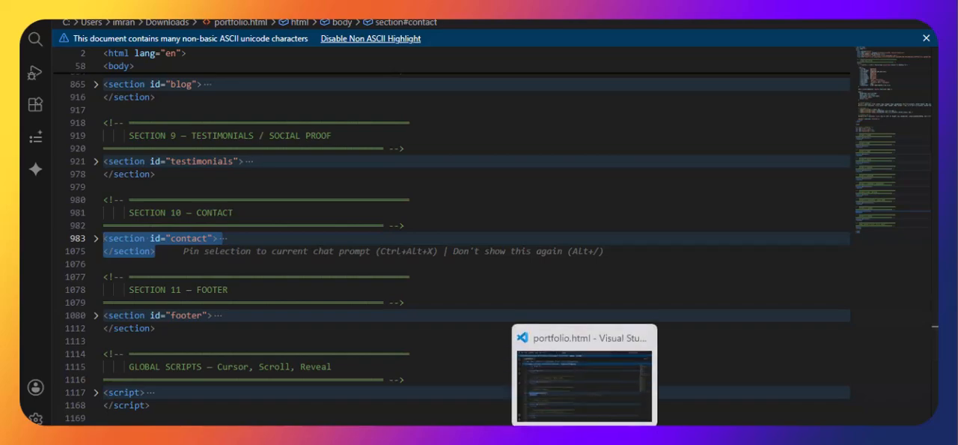
key("alt+Tab")
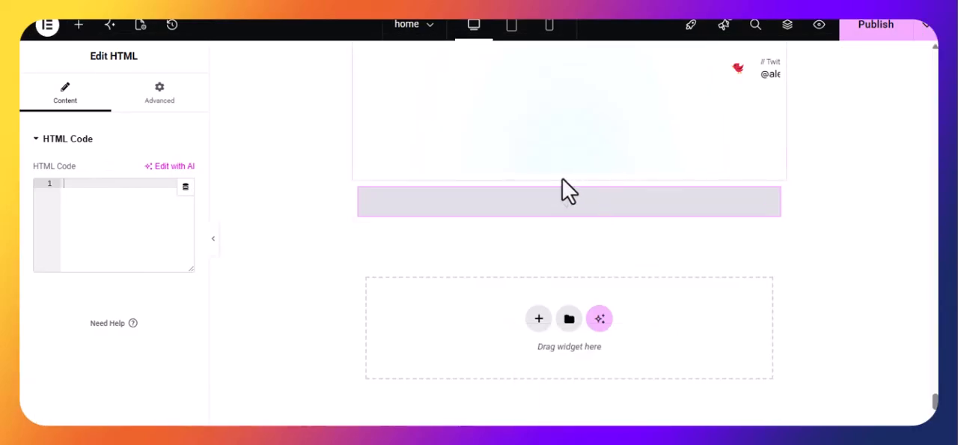
left_click(586, 173)
scroll(587, 187, "up", 10)
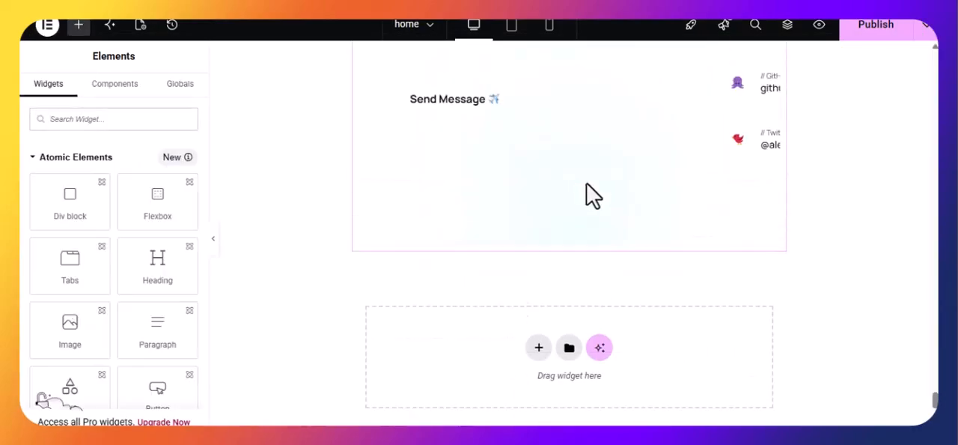
Step: Open Elementor's Site Settings, and leave the builder for the home page's WordPress editor
scroll(643, 266, "up", 5)
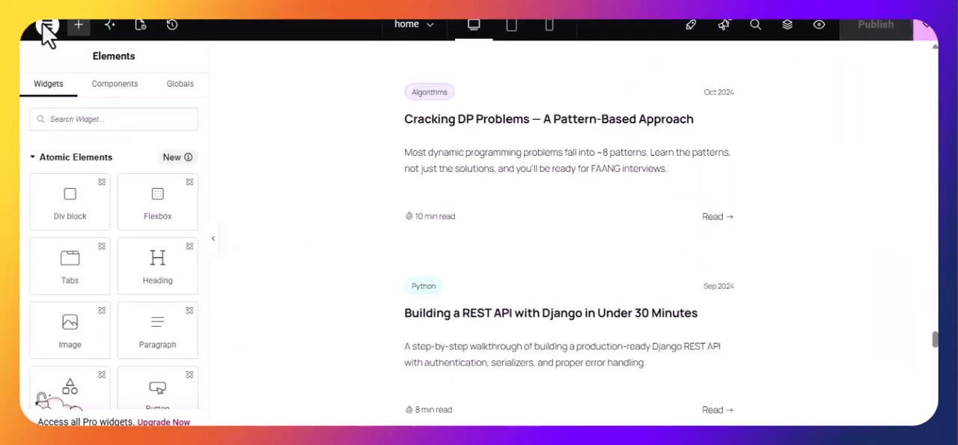
left_click(47, 29)
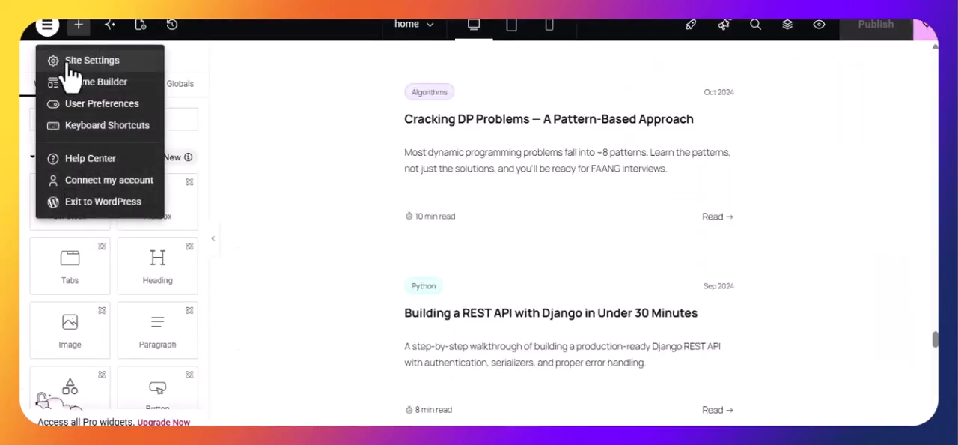
left_click(71, 63)
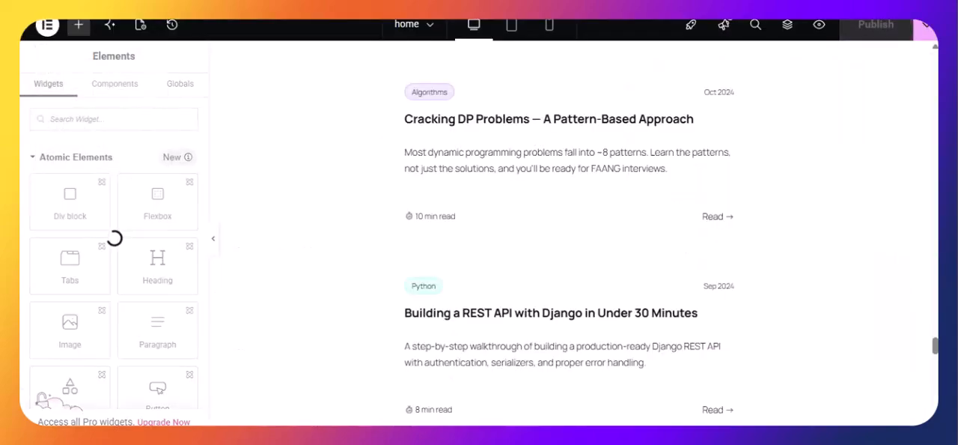
left_click(47, 26)
left_click(90, 60)
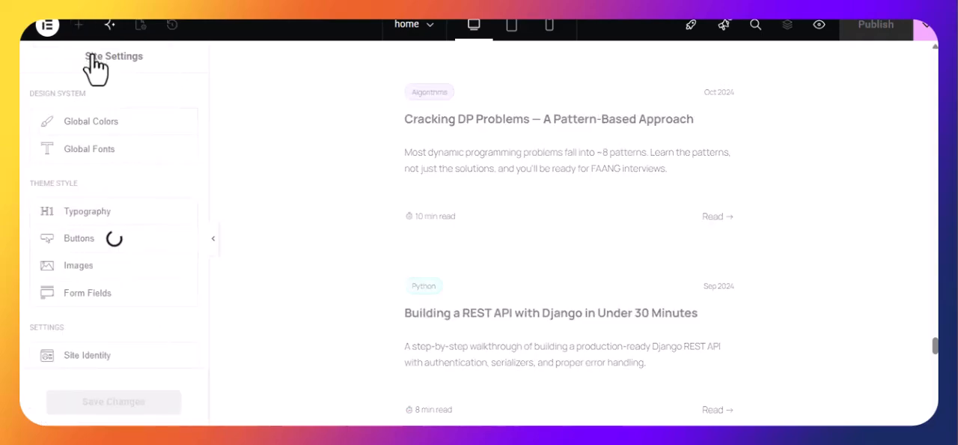
left_click(47, 26)
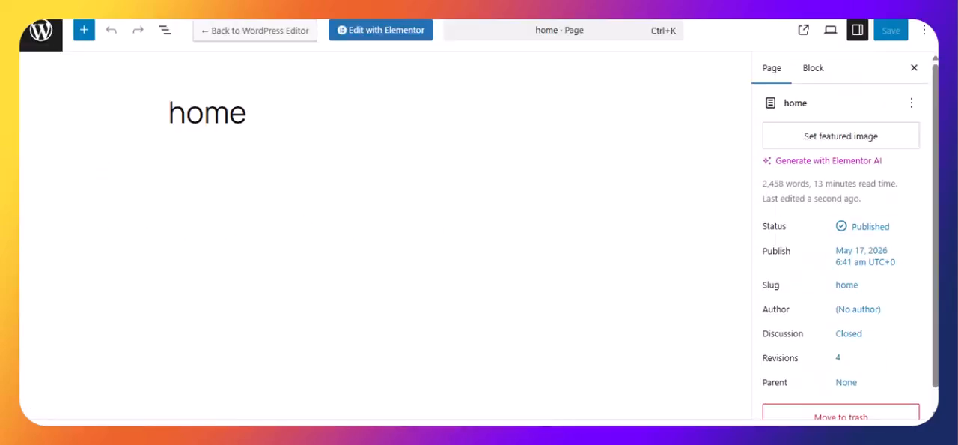
Step: Look through the home page's page and block settings in the WordPress editor
scroll(831, 225, "down", 1)
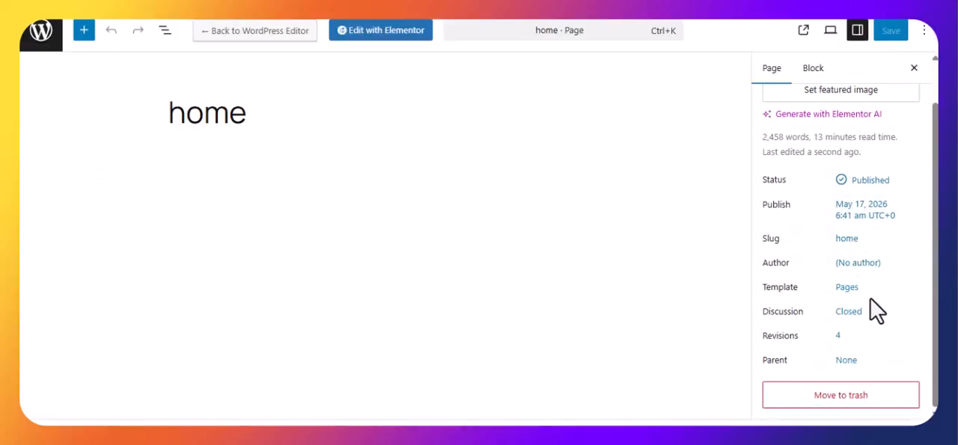
scroll(862, 281, "up", 1)
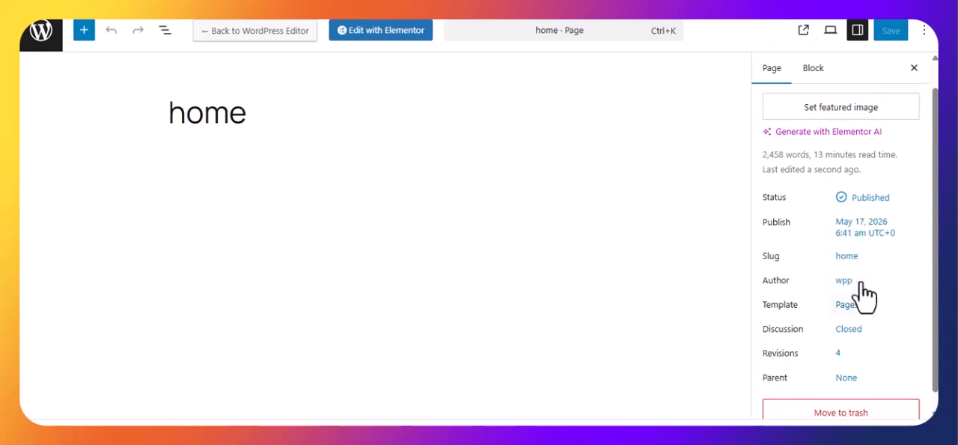
left_click(814, 69)
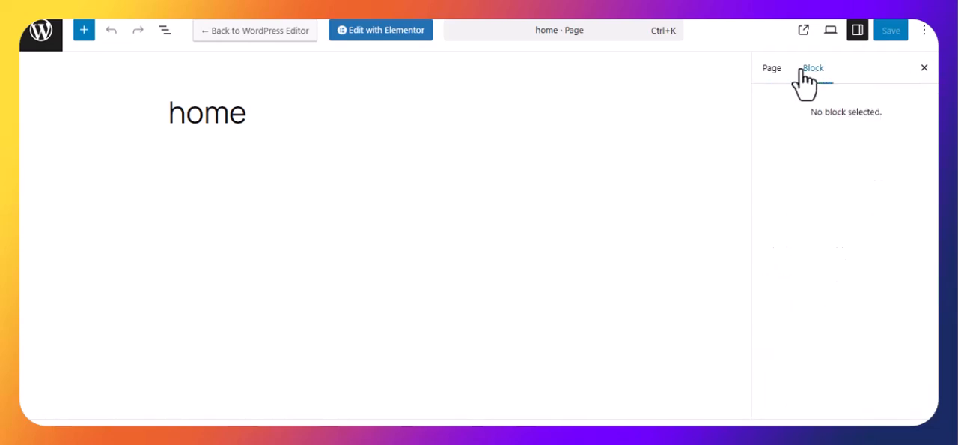
Step: View the live home page and look through its hero, about and skills sections
left_click(802, 33)
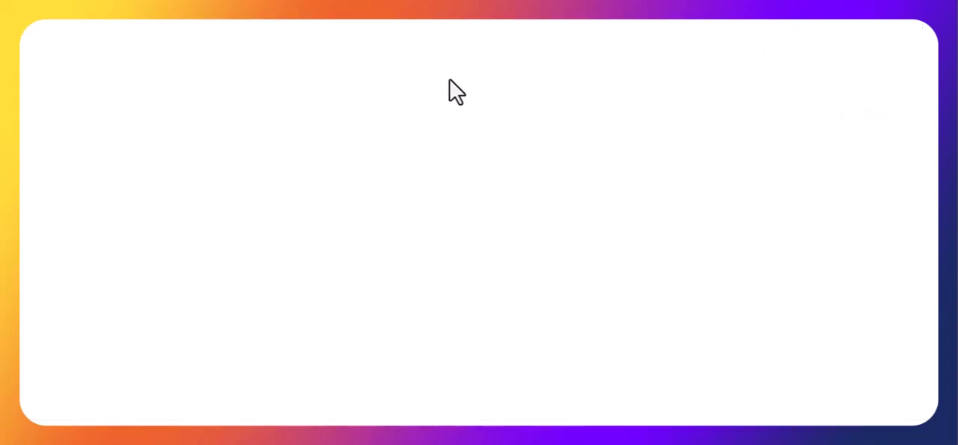
scroll(447, 93, "down", 4)
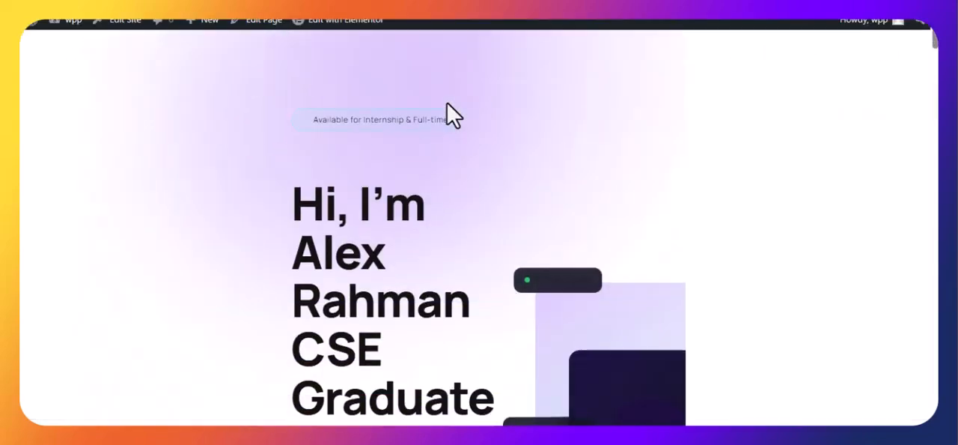
scroll(463, 173, "down", 10)
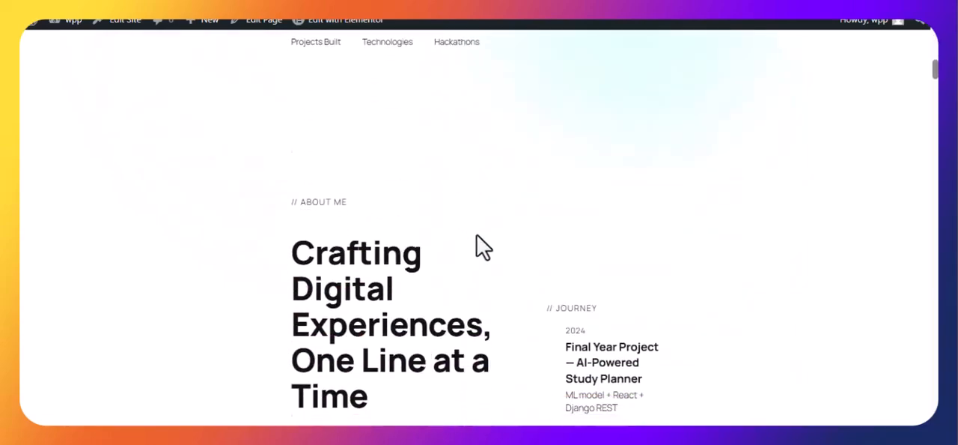
scroll(503, 269, "down", 2)
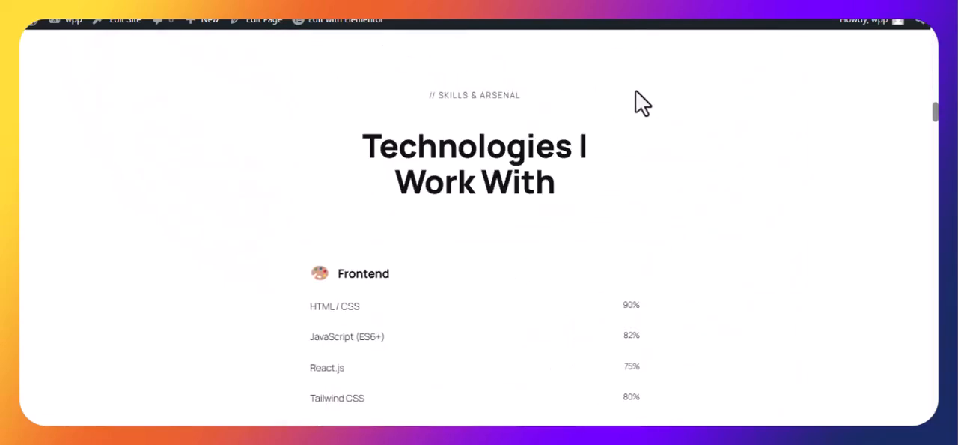
Step: Open the home page's WordPress editor in a new tab and launch the Elementor builder for it
right_click(262, 29)
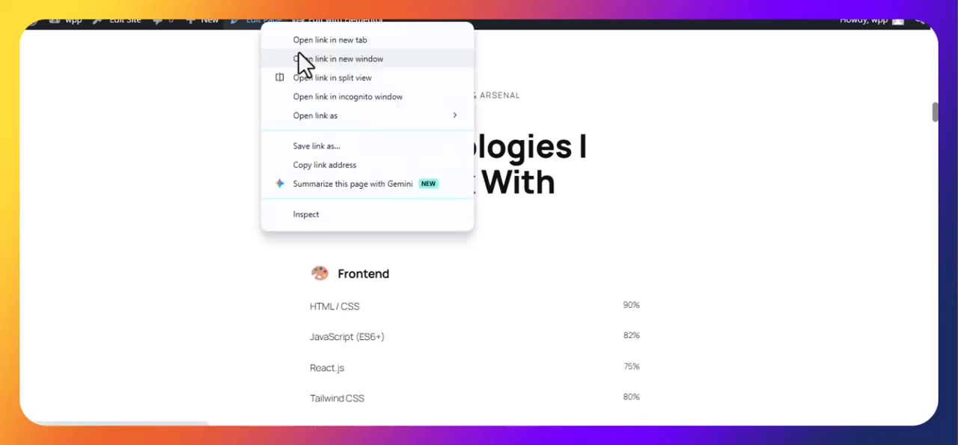
left_click(307, 41)
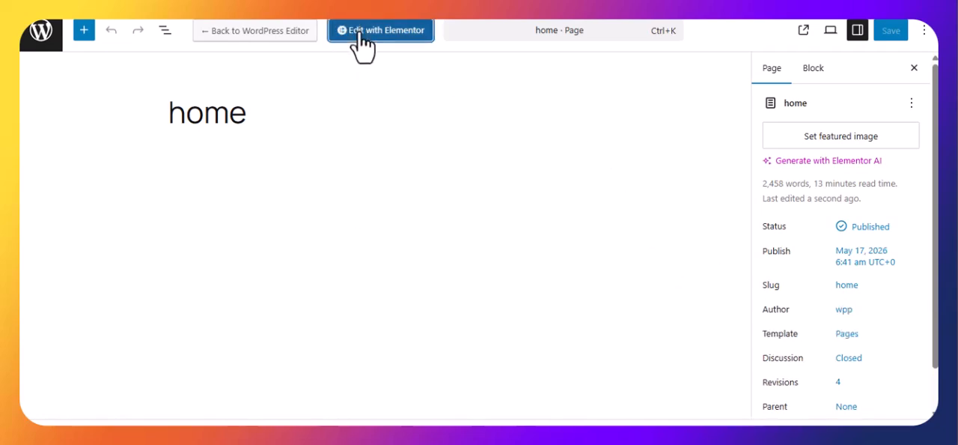
left_click(363, 29)
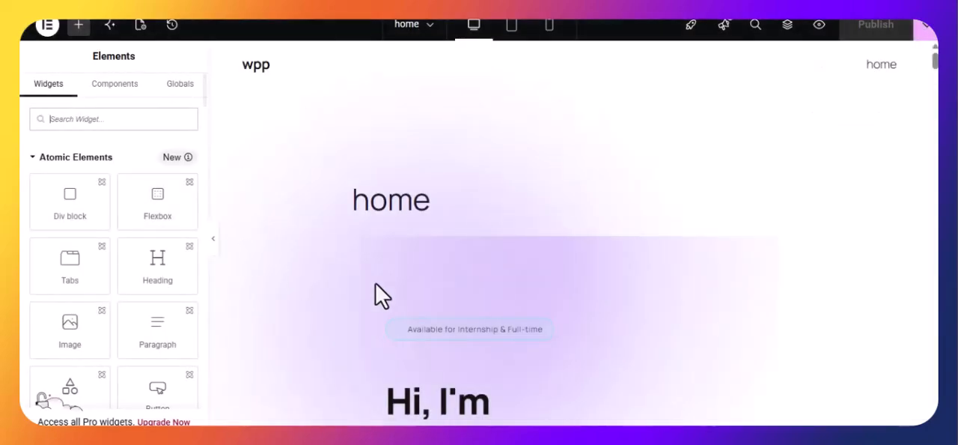
Step: Switch the hero section's container to a Grid layout and set its content width to Full Width
left_click(573, 234)
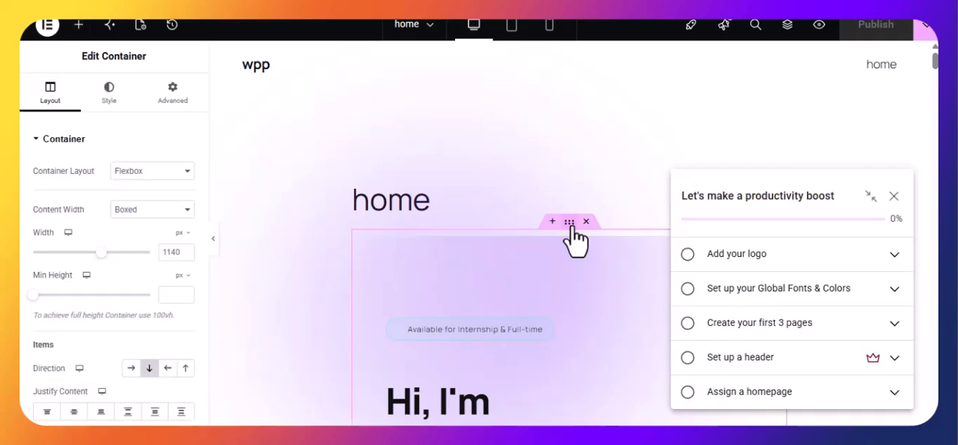
left_click(132, 215)
left_click(138, 215)
left_click(138, 215)
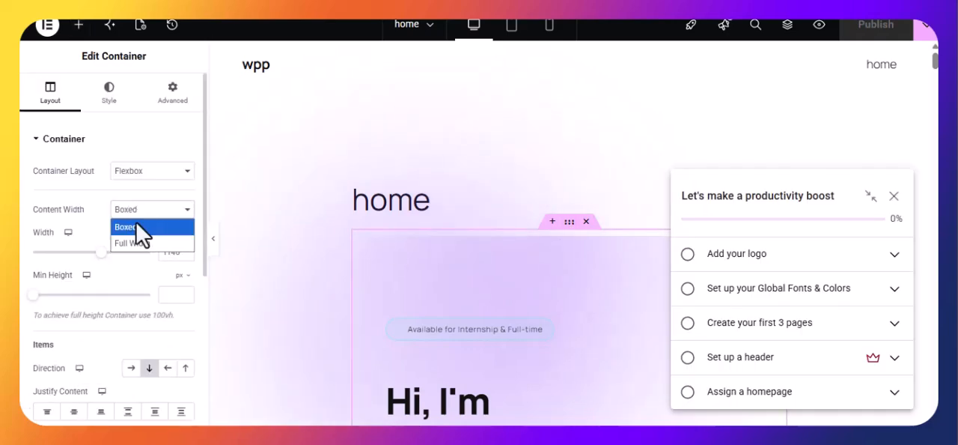
left_click(140, 227)
left_click(139, 173)
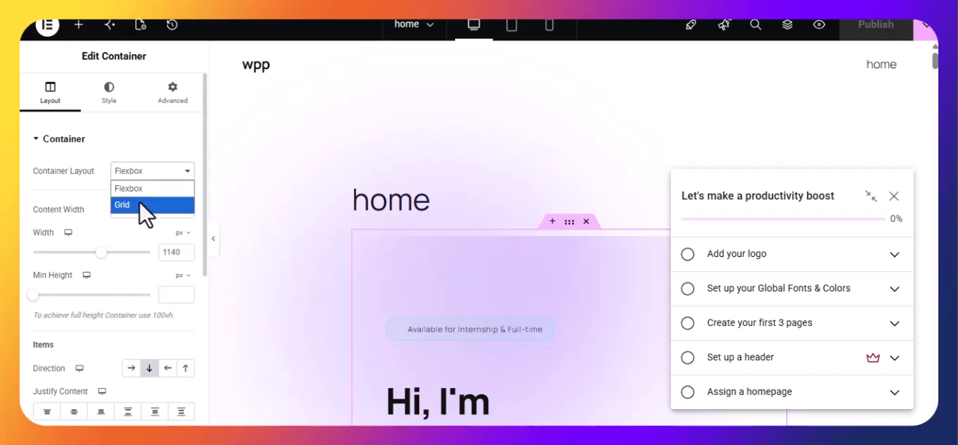
left_click(139, 205)
left_click(138, 212)
left_click(141, 243)
scroll(480, 222, "down", 3)
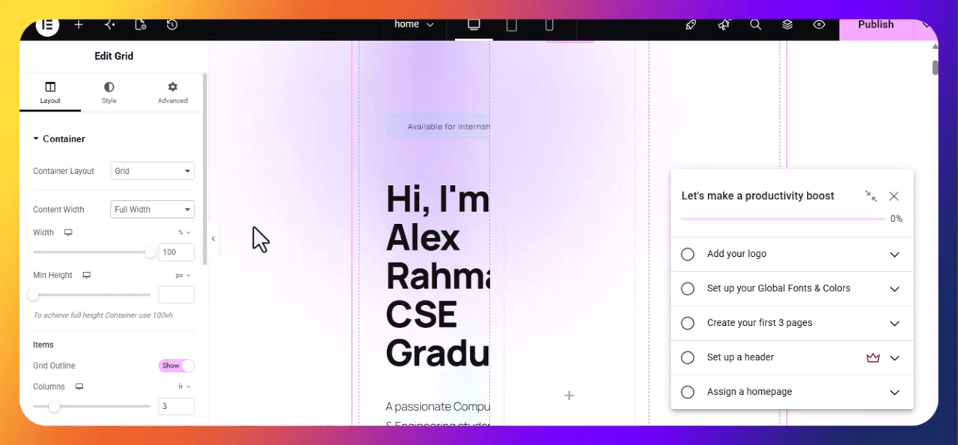
Step: Set the hero container's layout to Flexbox with Full Width content, and publish the page
left_click(139, 172)
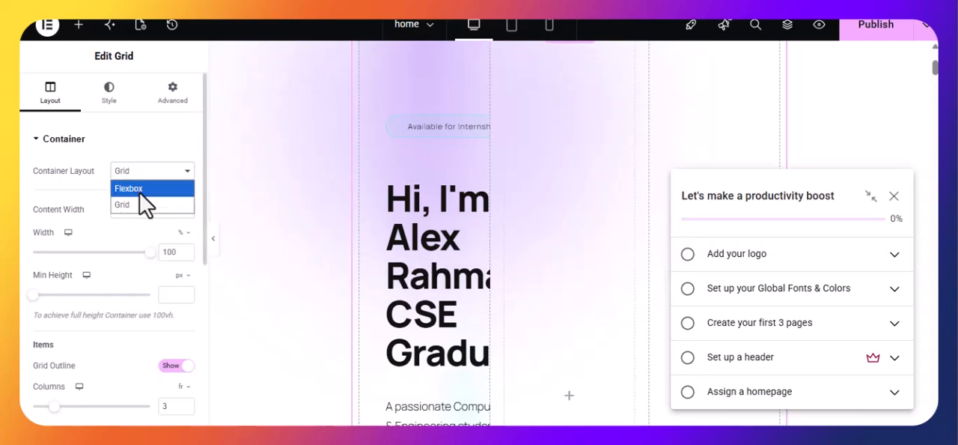
left_click(139, 189)
left_click(137, 213)
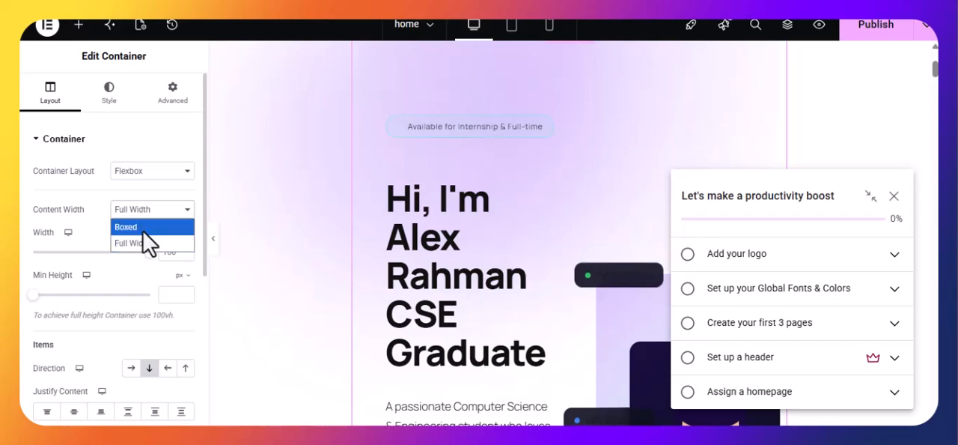
left_click(144, 243)
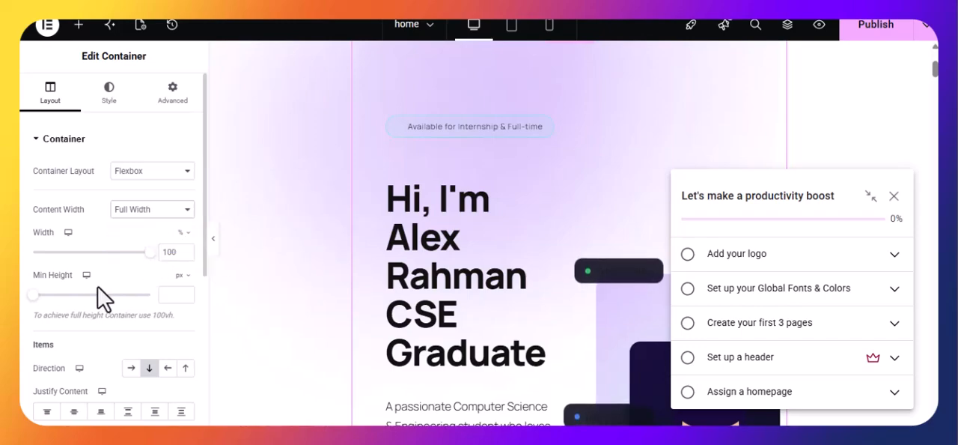
scroll(150, 277, "down", 1)
scroll(147, 282, "down", 1)
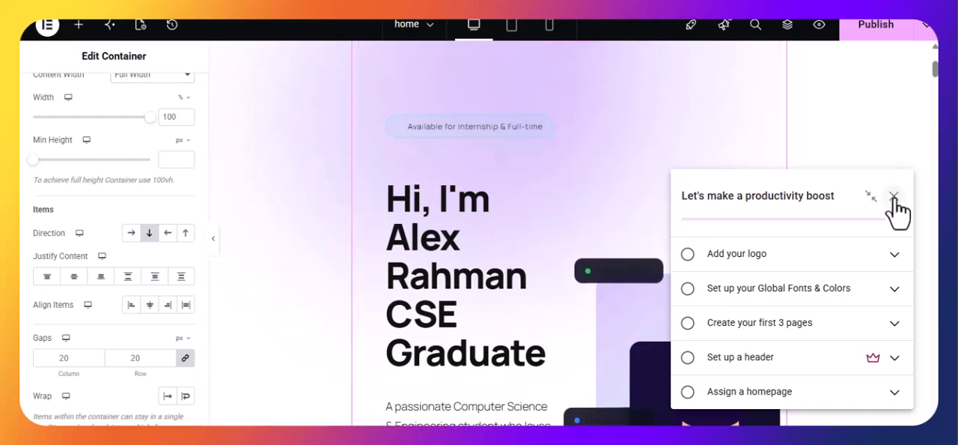
left_click(872, 41)
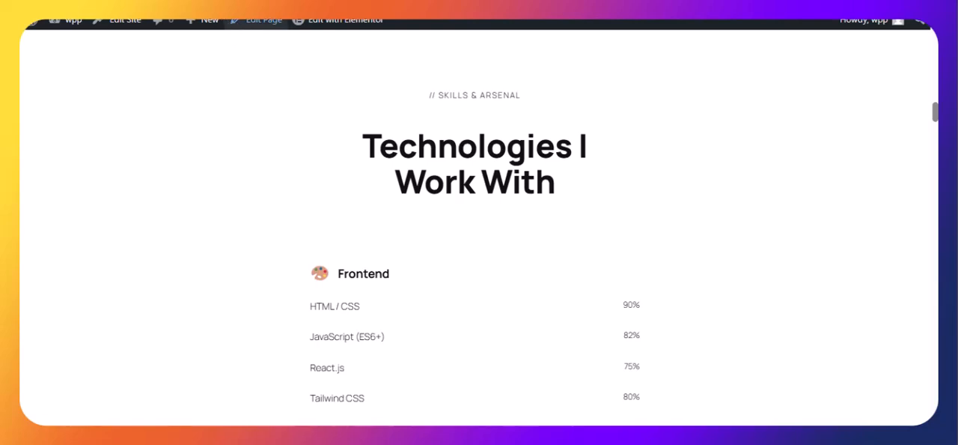
Step: Open WordPress's Add Plugins page, browse the recommended and popular plugins, and install Classic Editor
mouse_move(68, 25)
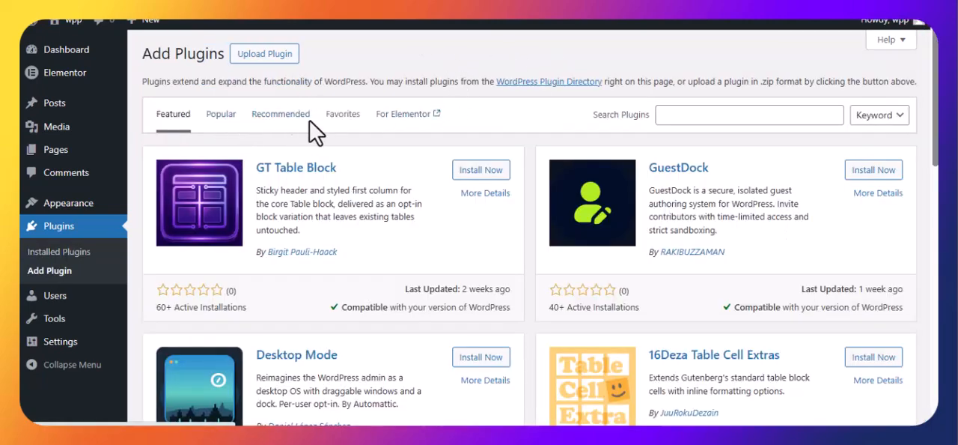
left_click(283, 122)
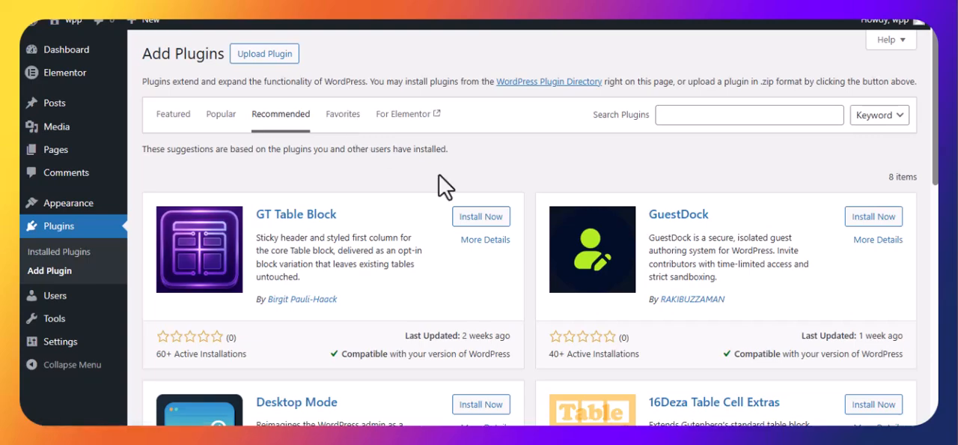
scroll(614, 299, "down", 4)
scroll(341, 142, "up", 3)
left_click(223, 48)
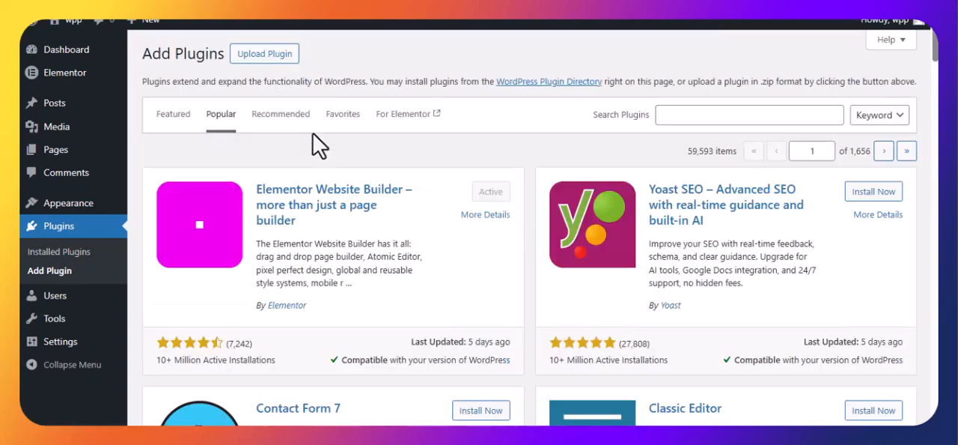
scroll(314, 147, "down", 1)
scroll(313, 147, "down", 1)
left_click(838, 276)
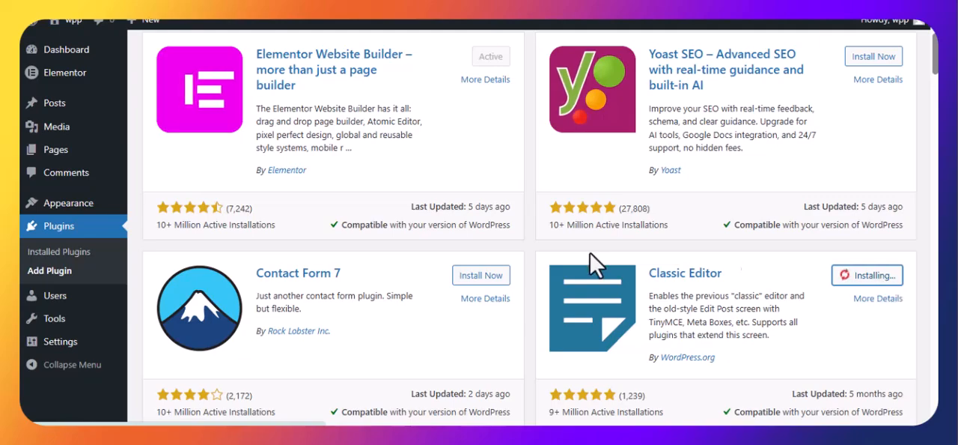
scroll(434, 229, "down", 3)
scroll(438, 246, "up", 5)
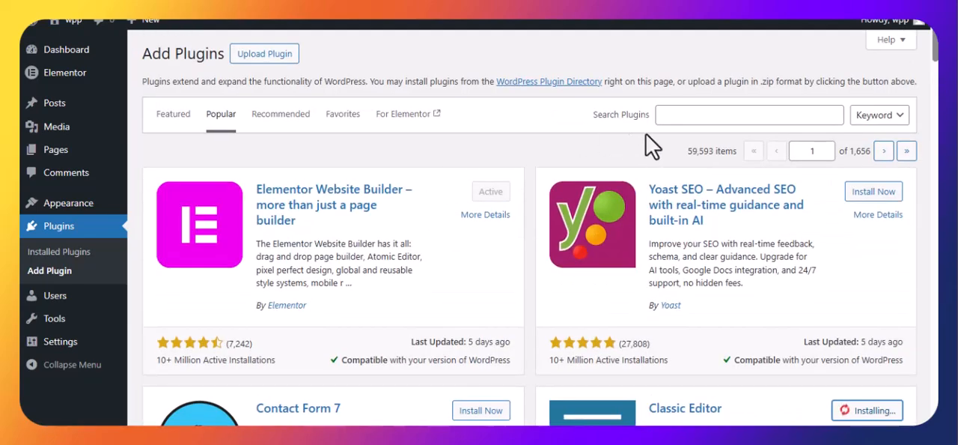
Step: Search the plugins for "header", and install and activate WPCode – Insert Headers and Footers
left_click(706, 114)
type("header")
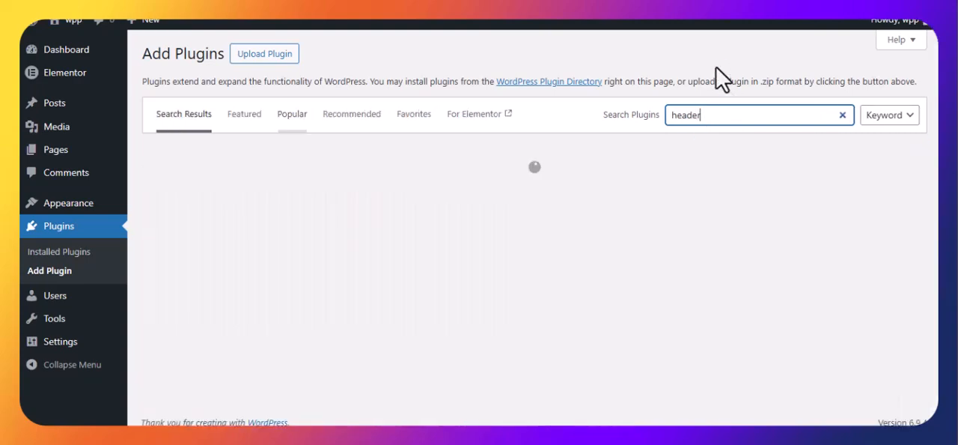
left_click(683, 46)
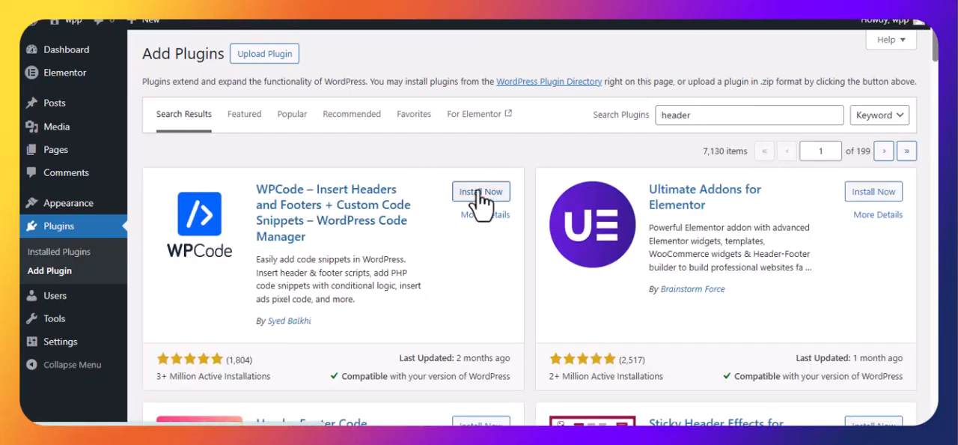
left_click(479, 193)
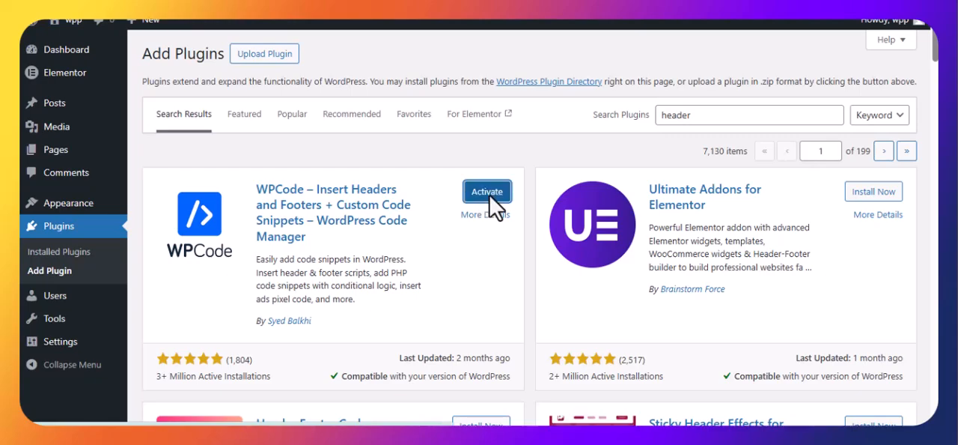
scroll(494, 198, "down", 5)
scroll(500, 201, "up", 5)
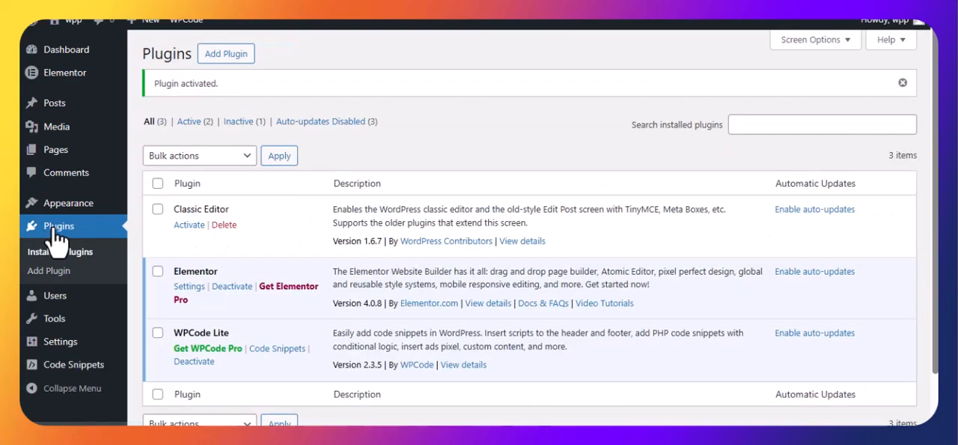
Step: Activate the Classic Editor plugin among the installed plugins
left_click(185, 226)
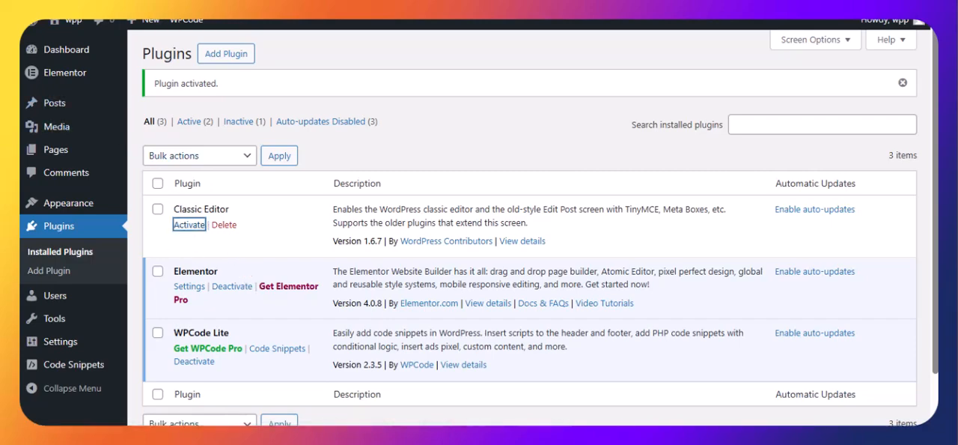
right_click(66, 150)
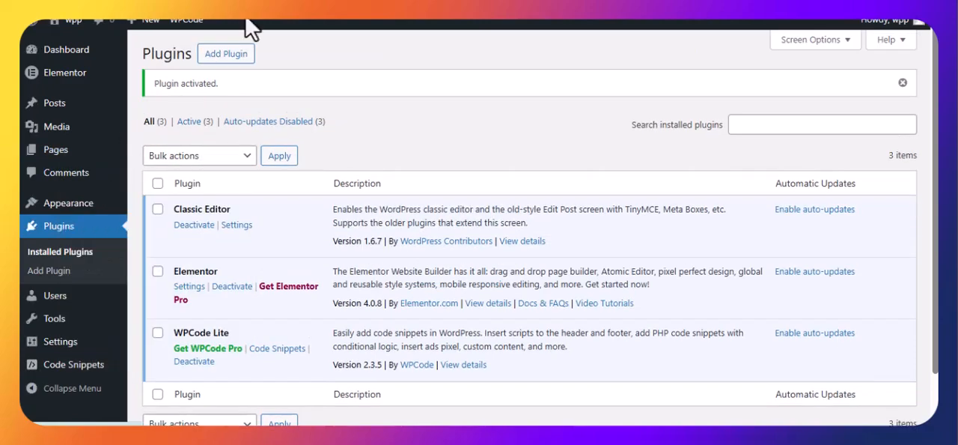
right_click(25, 150)
key("Escape")
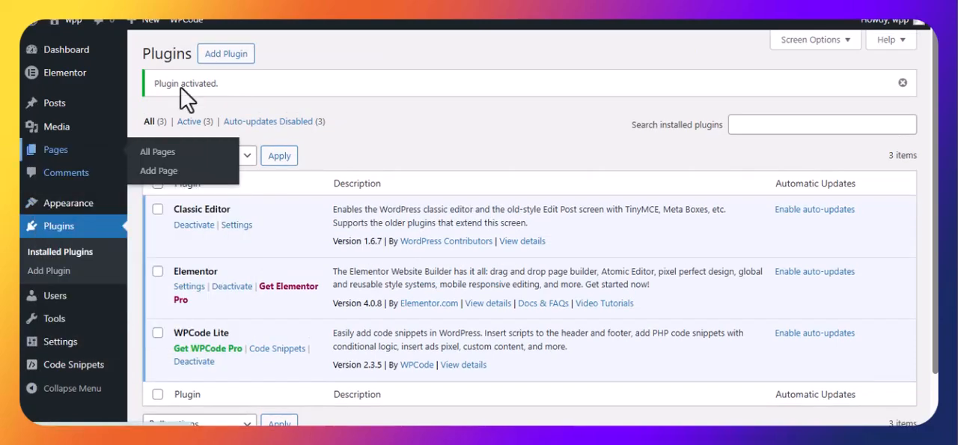
Step: Open WPCode's Code Snippets in WordPress, and copy the whole footer section of portfolio.html in VS Code
mouse_move(74, 366)
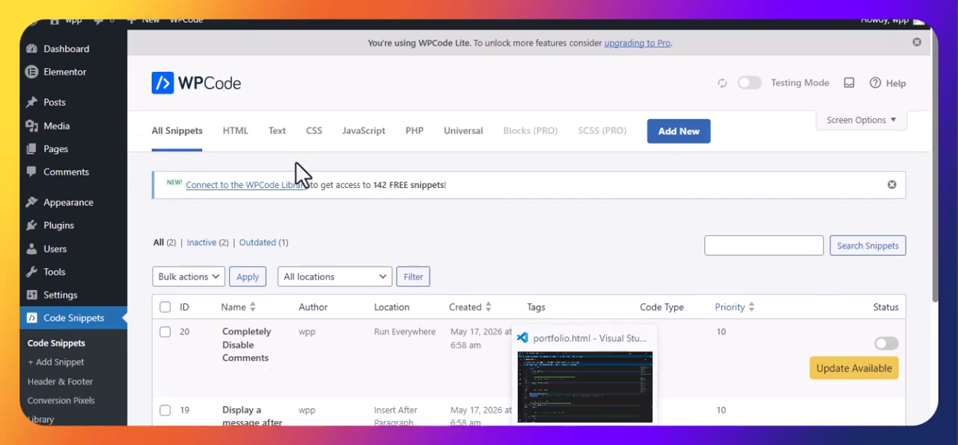
scroll(284, 187, "down", 3)
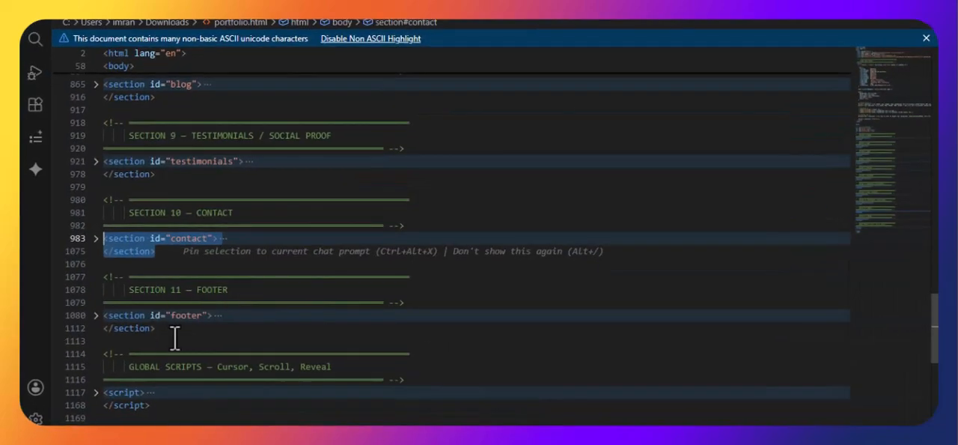
left_click_drag(159, 328, 73, 315)
right_click(116, 316)
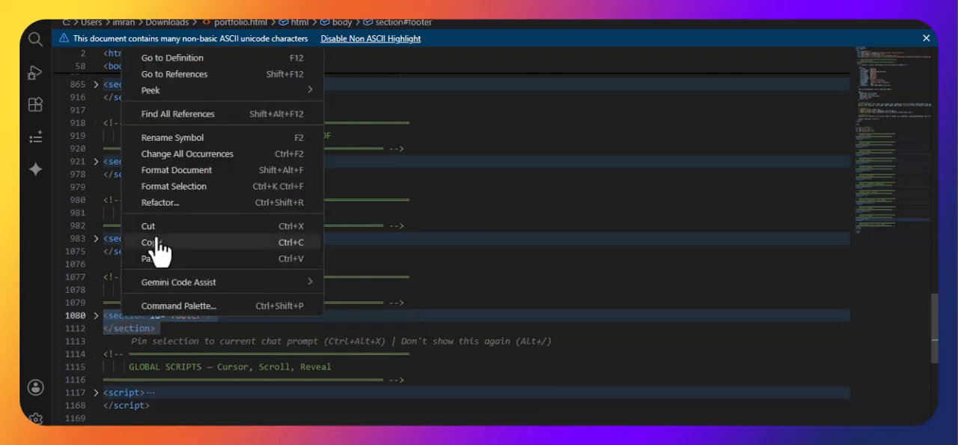
left_click(151, 244)
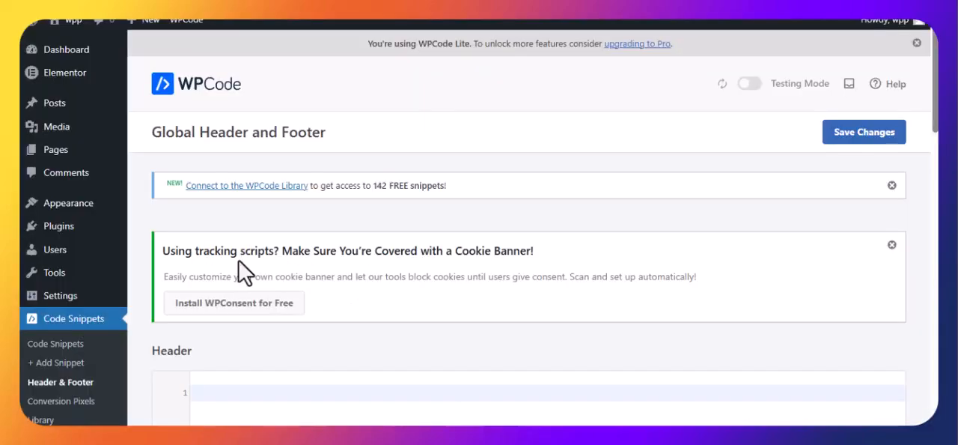
Step: Paste the copied footer code into the Footer box of WPCode's Global Header and Footer page in WordPress
scroll(255, 288, "down", 10)
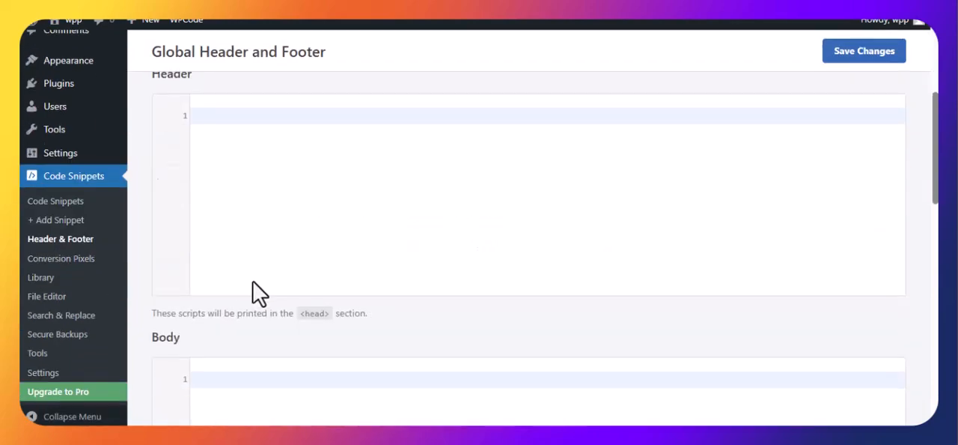
scroll(254, 296, "down", 5)
scroll(257, 302, "up", 6)
left_click(240, 284)
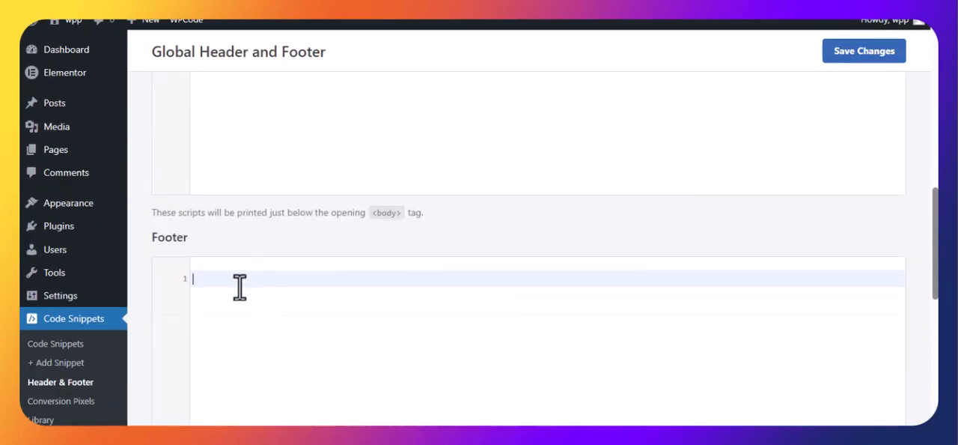
right_click(240, 285)
left_click(283, 251)
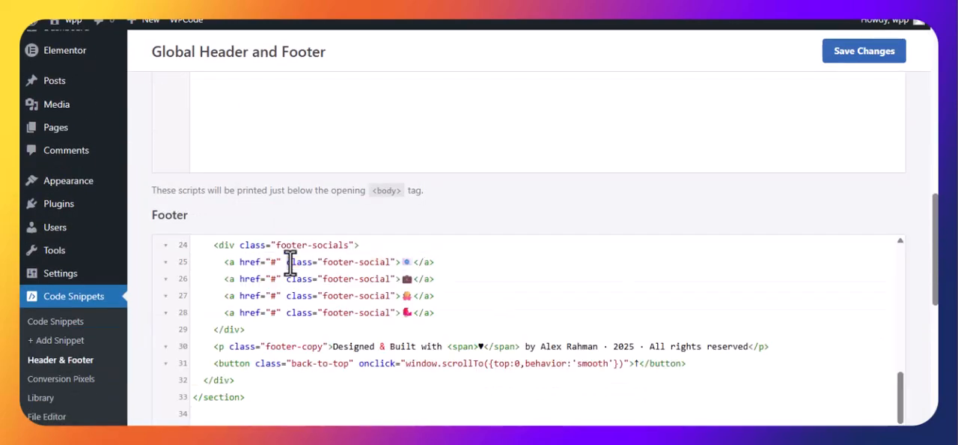
Step: Copy the whole sec-nav navbar section of portfolio.html in VS Code, and expand it to check its code
scroll(516, 300, "up", 3)
scroll(502, 294, "up", 10)
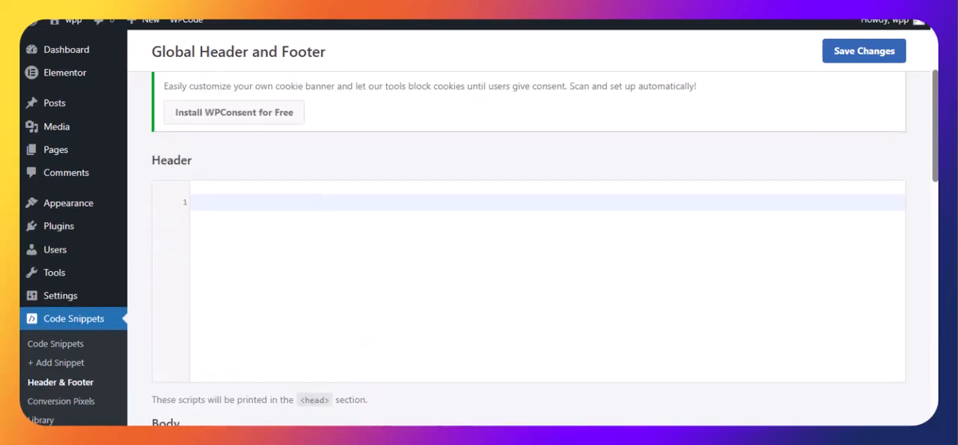
key("alt+Tab")
scroll(225, 254, "up", 20)
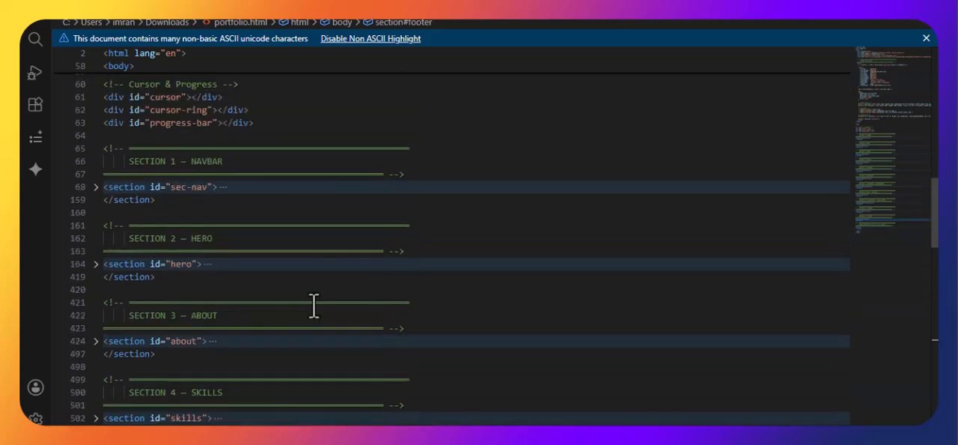
scroll(299, 300, "down", 4)
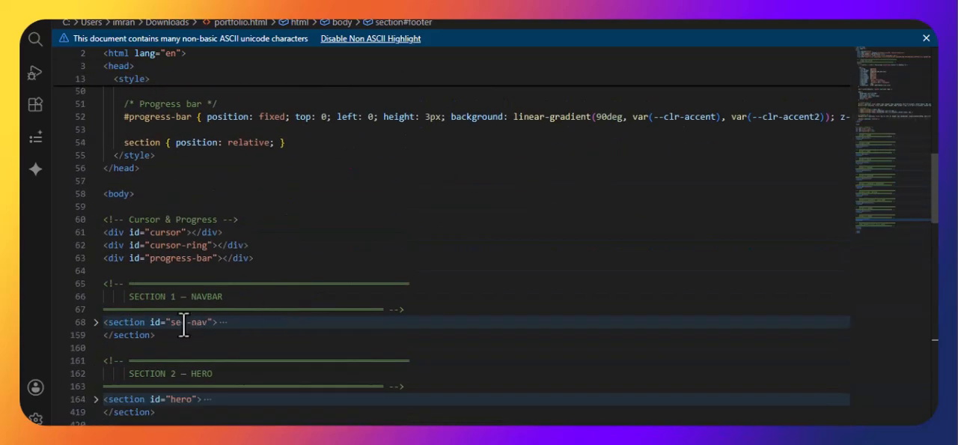
left_click_drag(166, 337, 95, 327)
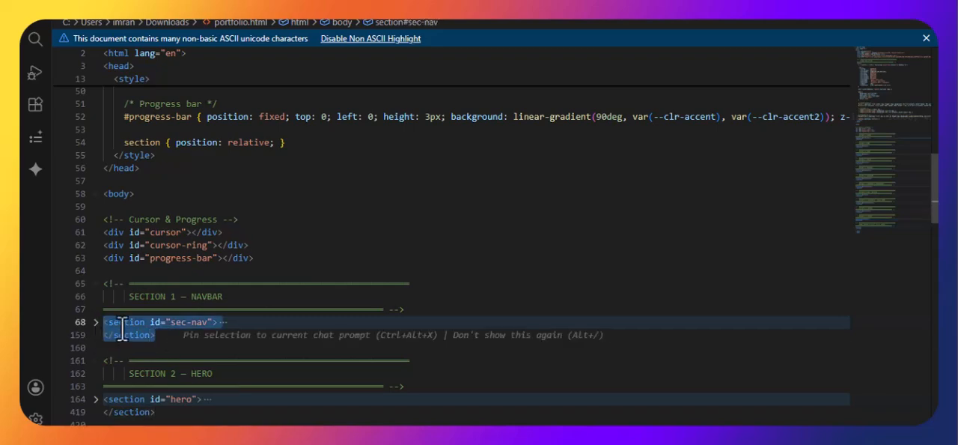
right_click(122, 325)
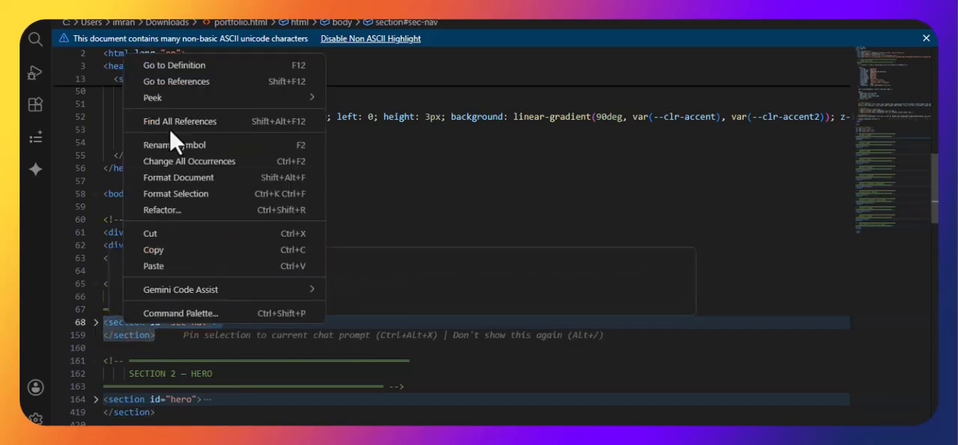
left_click(159, 250)
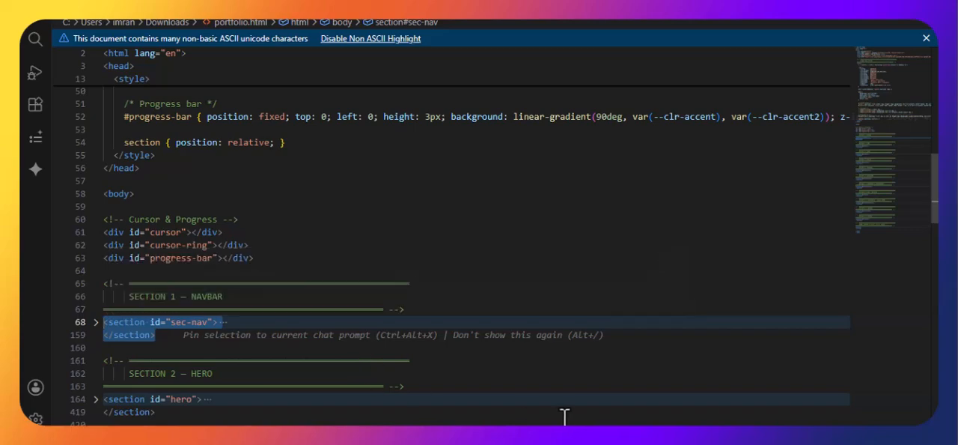
left_click(96, 321)
scroll(426, 212, "down", 15)
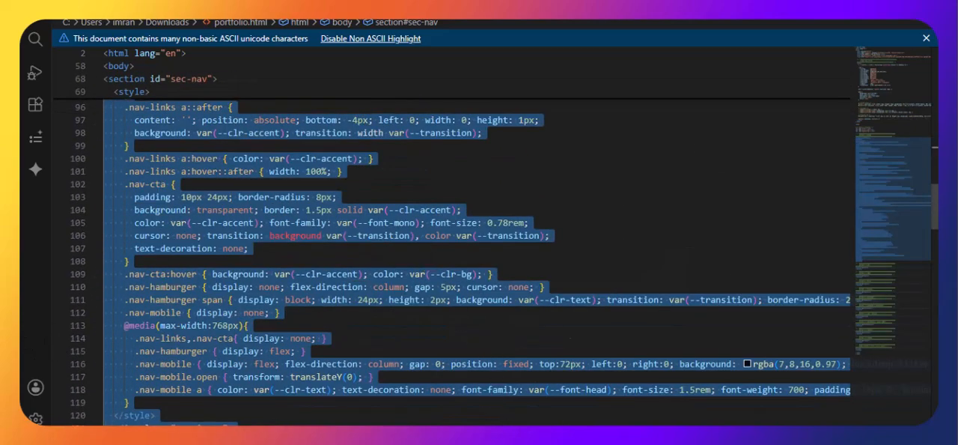
Step: Paste the copied navbar code into the Header box of WPCode's Global Header and Footer page in WordPress, and save the changes
left_click(492, 438)
right_click(247, 195)
left_click(274, 254)
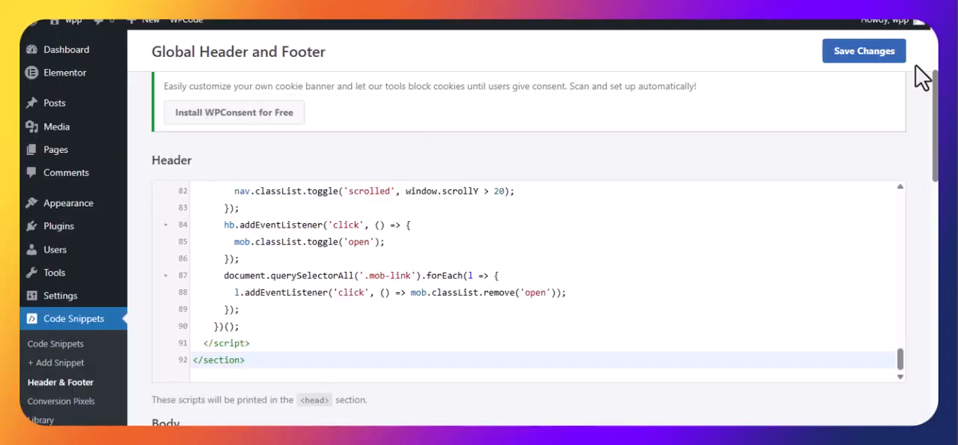
left_click(857, 54)
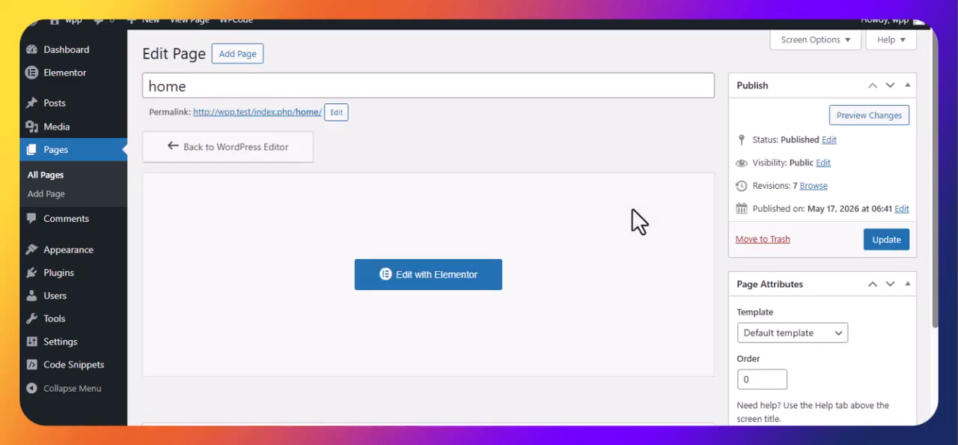
Step: Set the home page's template to Elementor Full Width and update the page
left_click(807, 335)
scroll(807, 345, "down", 1)
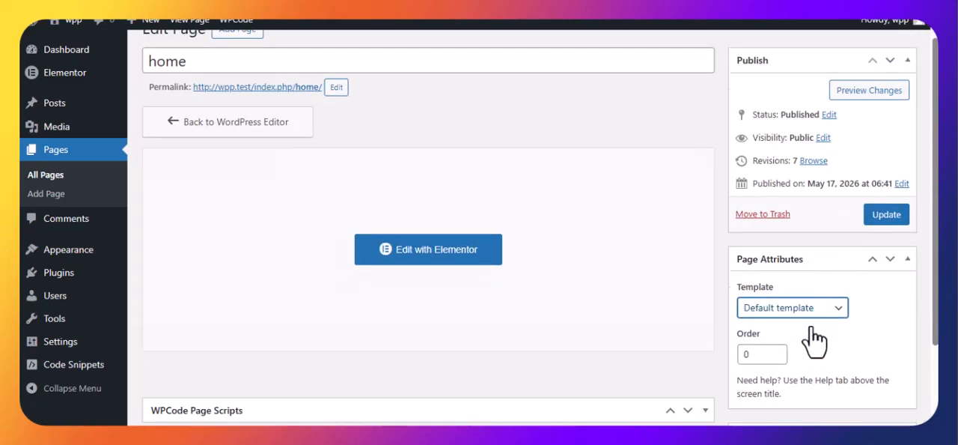
left_click(751, 267)
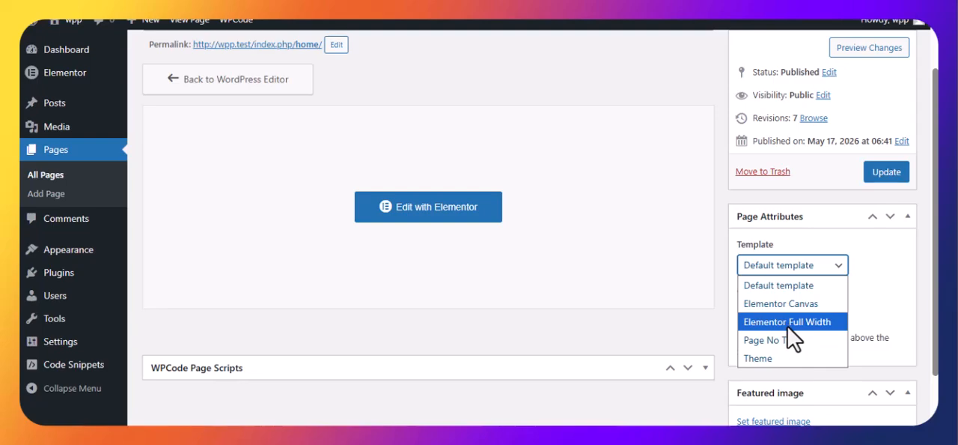
left_click(787, 327)
left_click(902, 172)
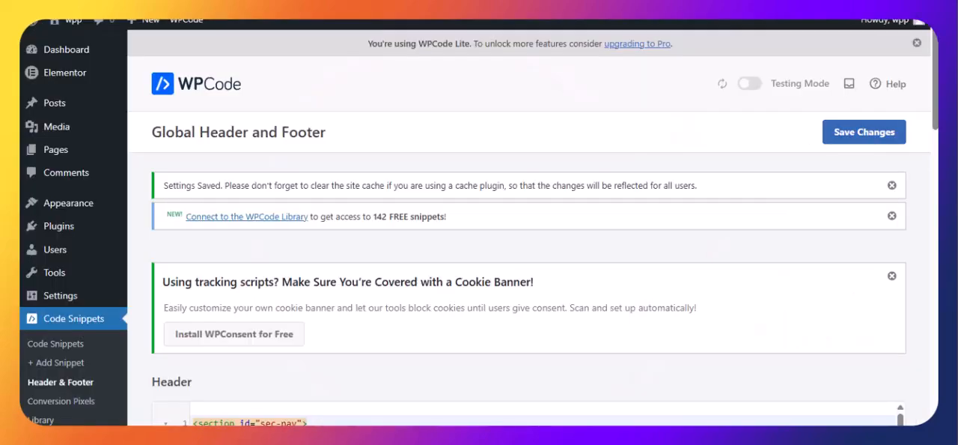
Step: Visit the site's front page in a new tab to check the inserted navbar
mouse_move(71, 21)
right_click(66, 42)
left_click(84, 55)
left_click(225, 6)
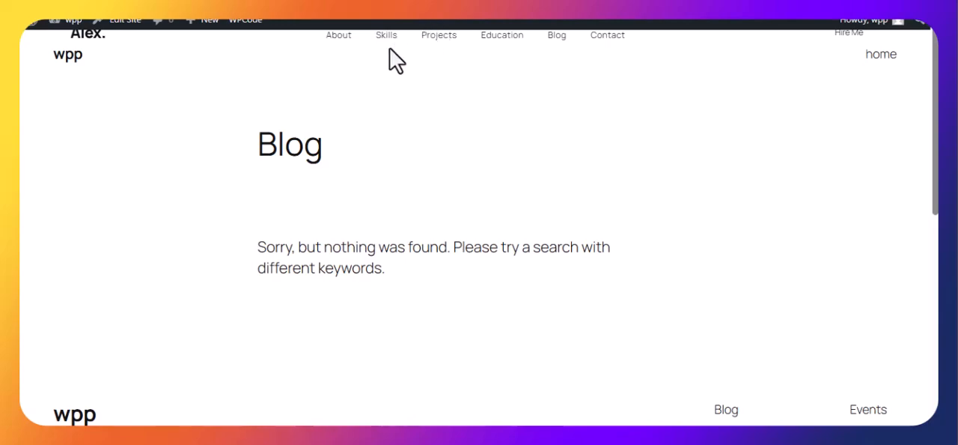
Step: View the updated home page in a new tab from its edit page, and examine its navbar and sections
left_click(26, 6)
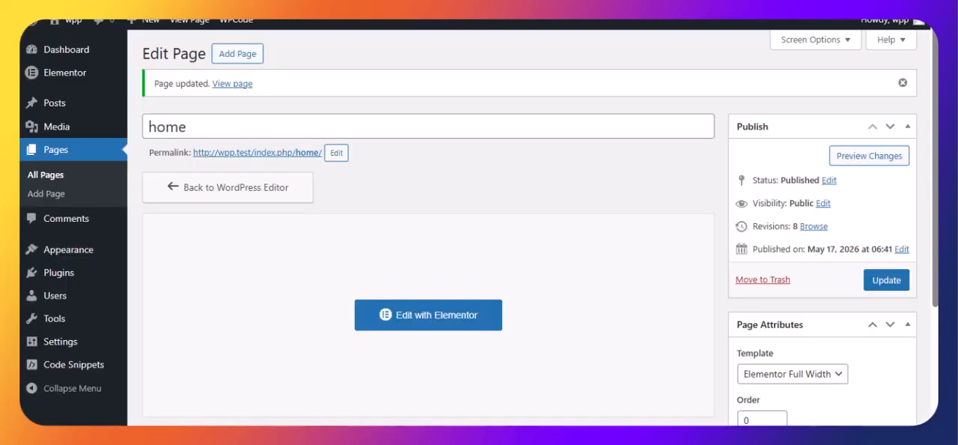
left_click(229, 87)
right_click(228, 89)
left_click(252, 103)
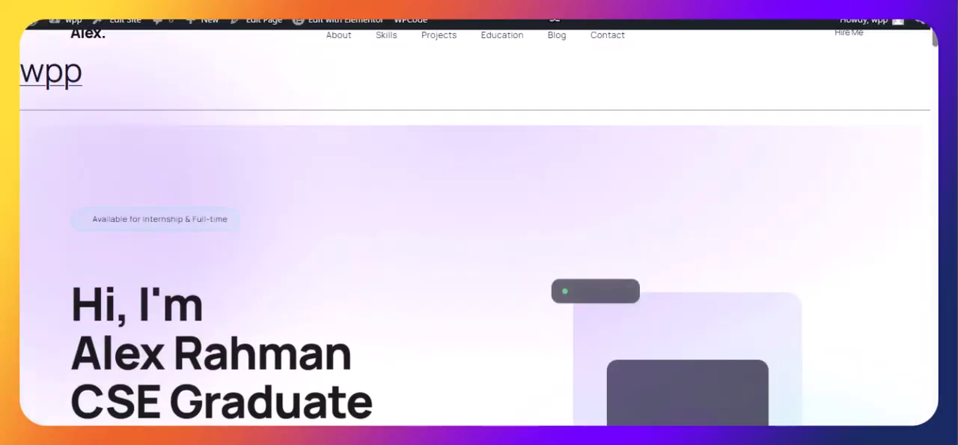
scroll(515, 197, "down", 5)
scroll(797, 287, "down", 5)
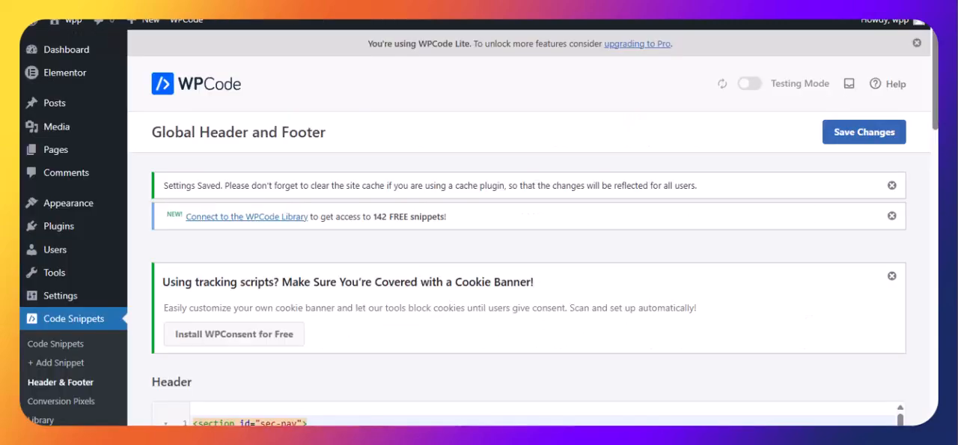
scroll(47, 396, "down", 5)
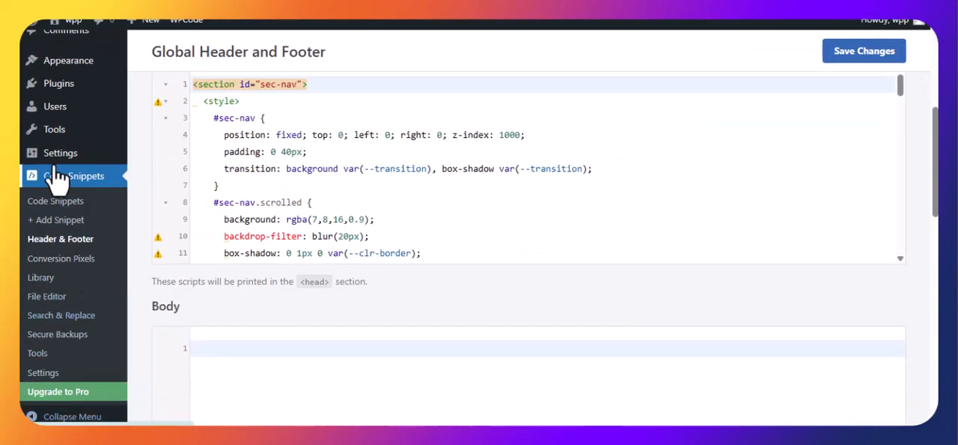
Step: In the Reading Settings, make the homepage display a static page, choose home as the homepage, and save the changes
mouse_move(41, 152)
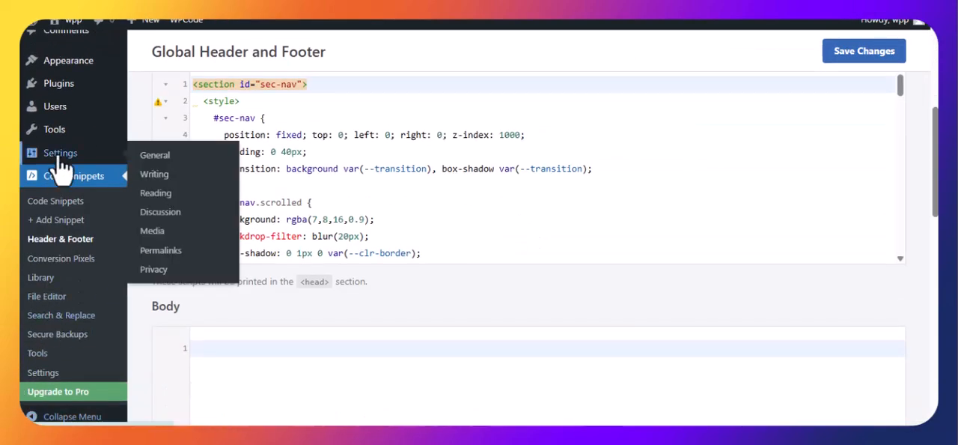
left_click(157, 194)
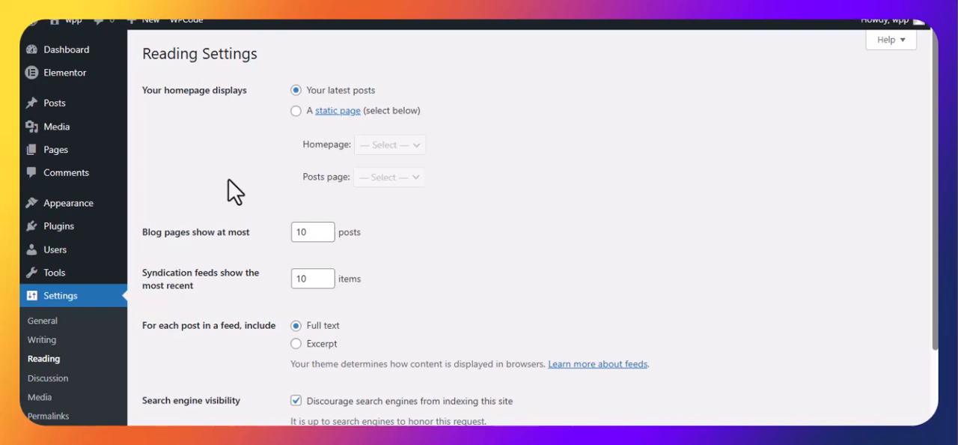
left_click(296, 111)
left_click(389, 144)
left_click(378, 182)
scroll(330, 281, "down", 1)
scroll(330, 280, "down", 1)
left_click(184, 365)
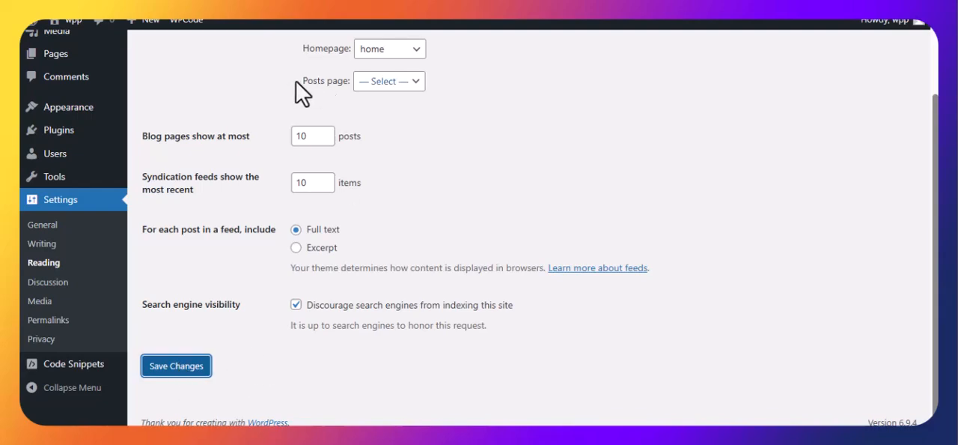
Step: Visit the site in a new tab and examine the navbar and hero section of its front page
mouse_move(66, 27)
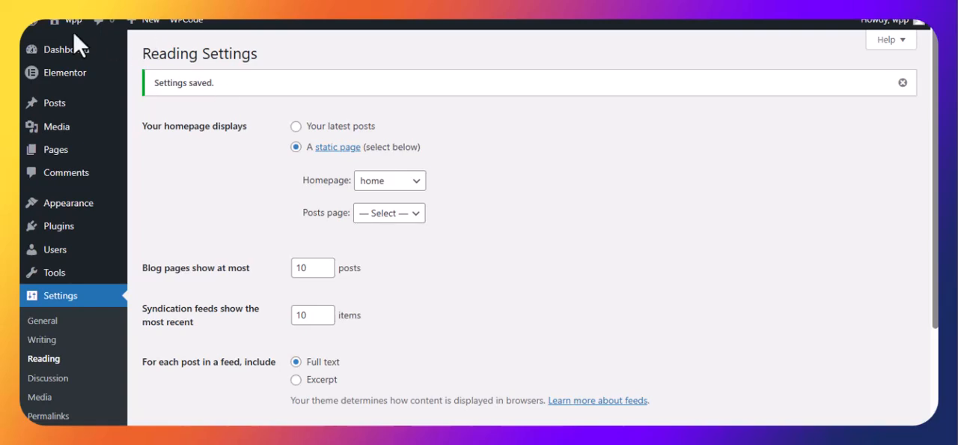
right_click(71, 52)
left_click(98, 58)
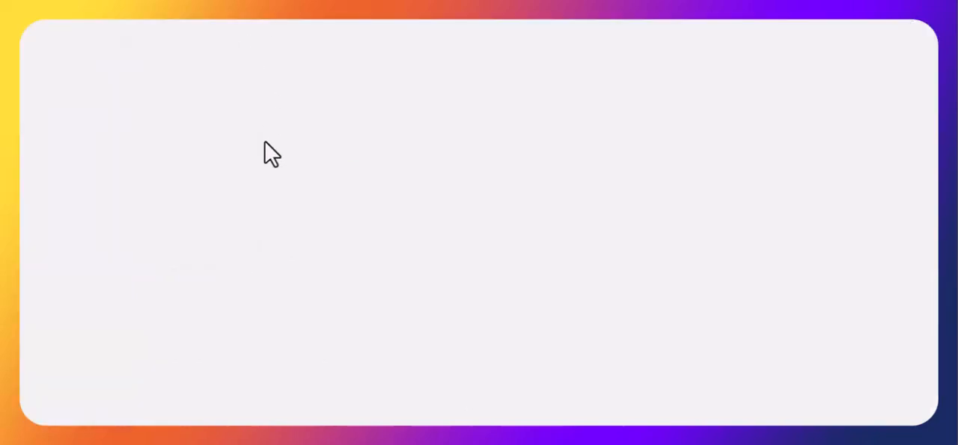
scroll(273, 180, "down", 2)
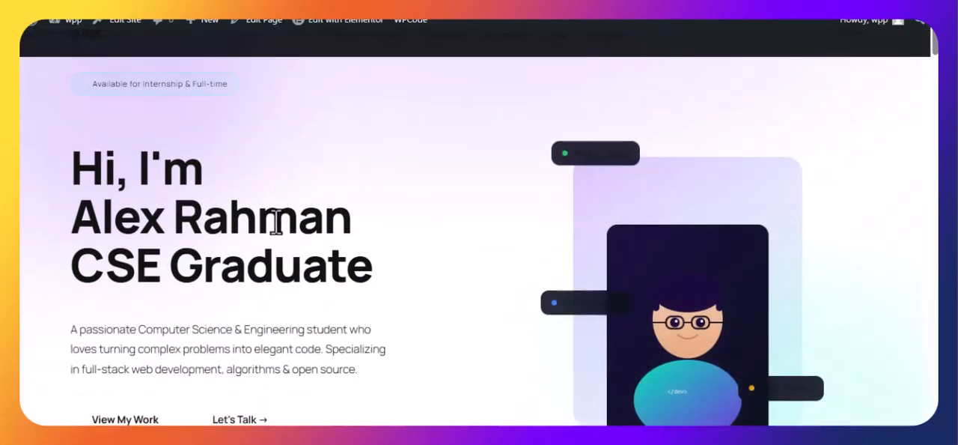
scroll(150, 165, "up", 2)
scroll(535, 241, "down", 5)
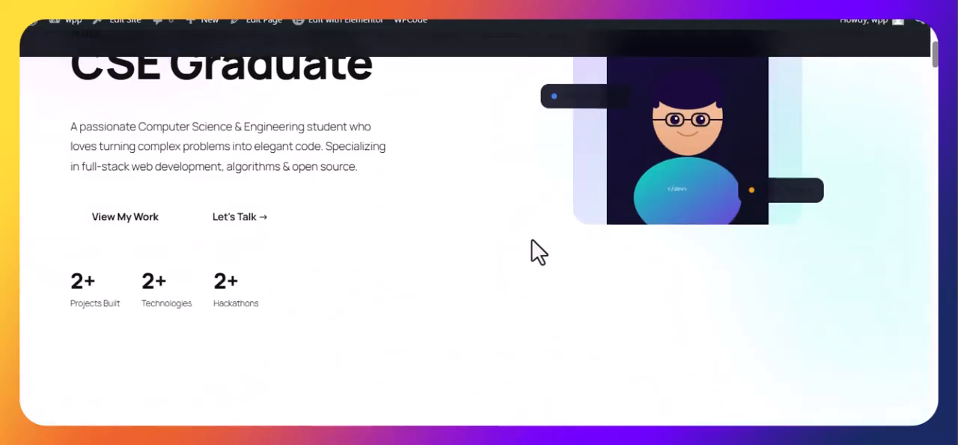
scroll(247, 213, "up", 2)
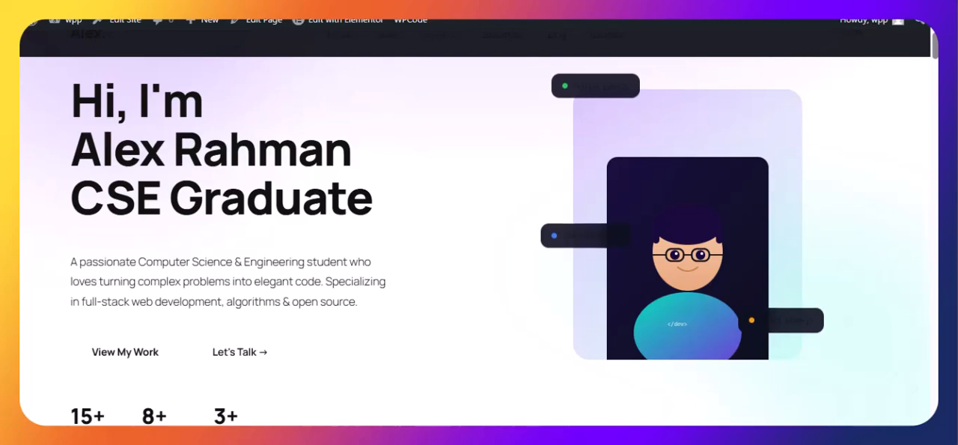